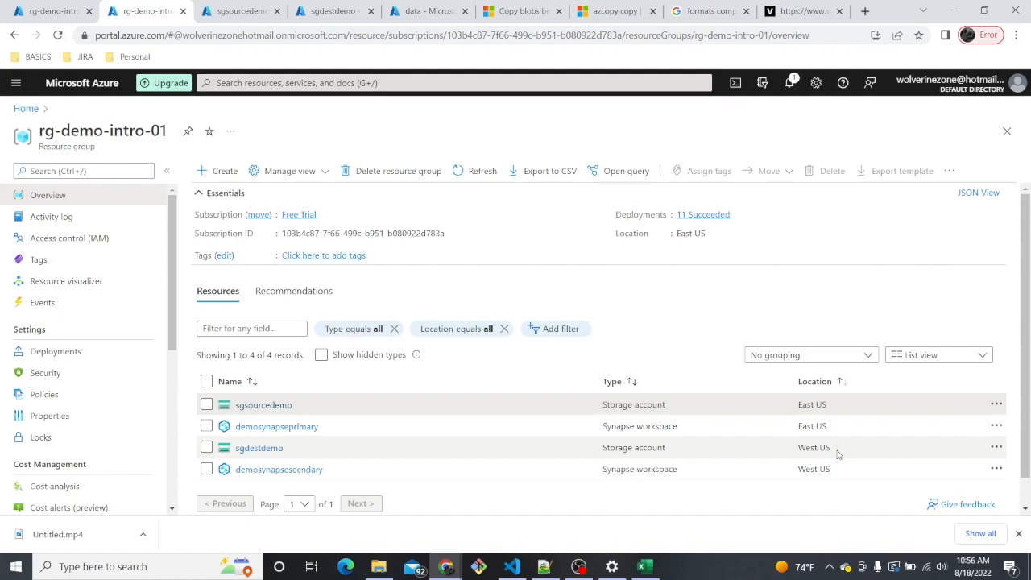
- Check the hierarchical namespace property in the overview of the sgsourcedemo storage account
left_click(231, 17)
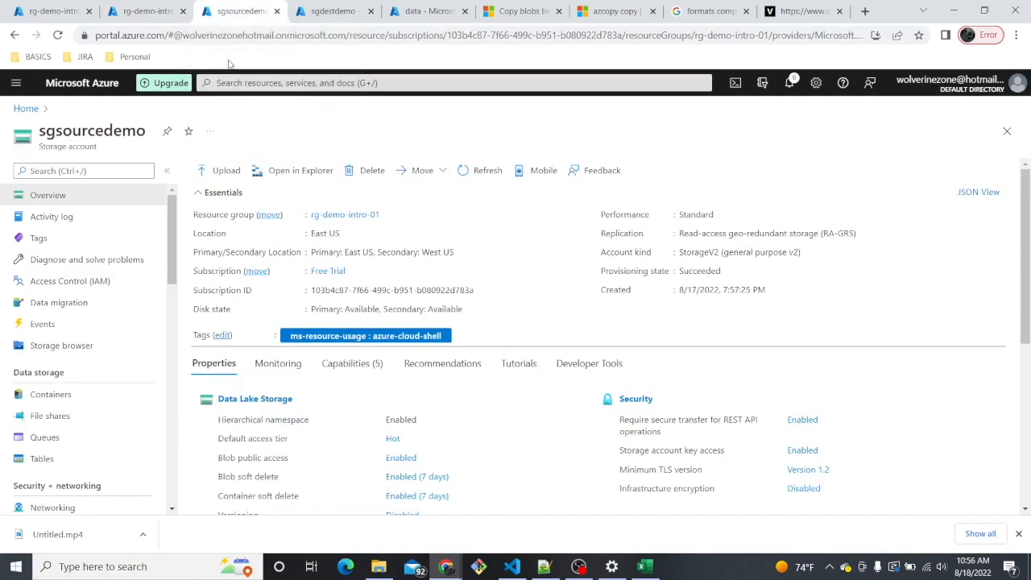
double_click(86, 128)
left_click_drag(314, 424, 215, 426)
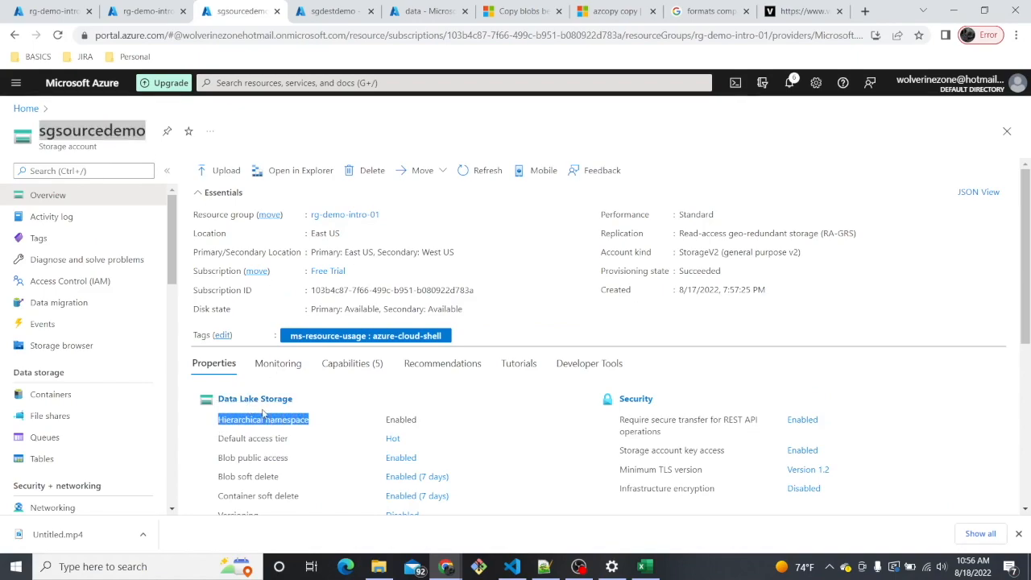
- Open the data container of sgsourcedemo, look into its parquet folder, and go into the raw folder
left_click(55, 400)
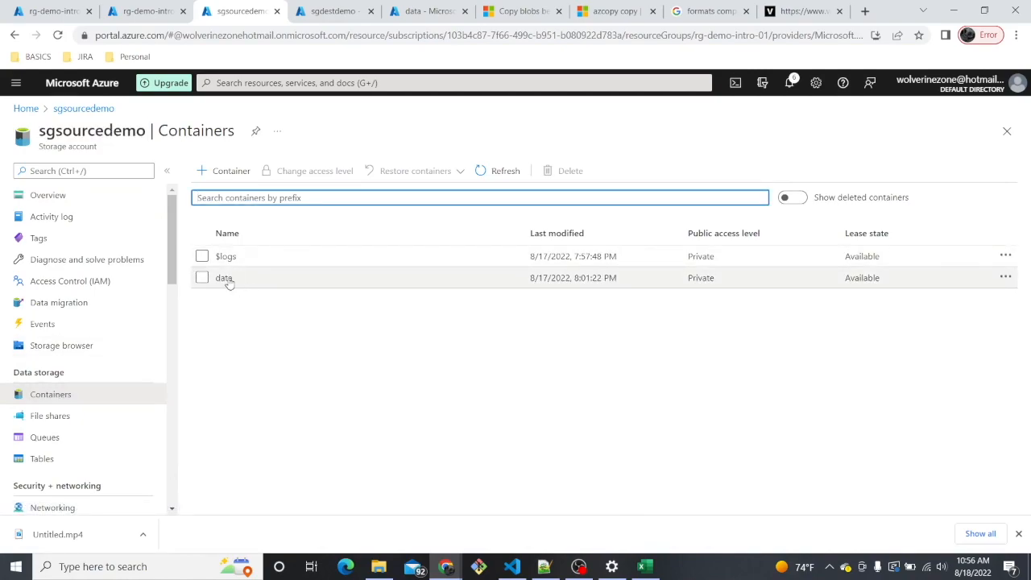
left_click(225, 278)
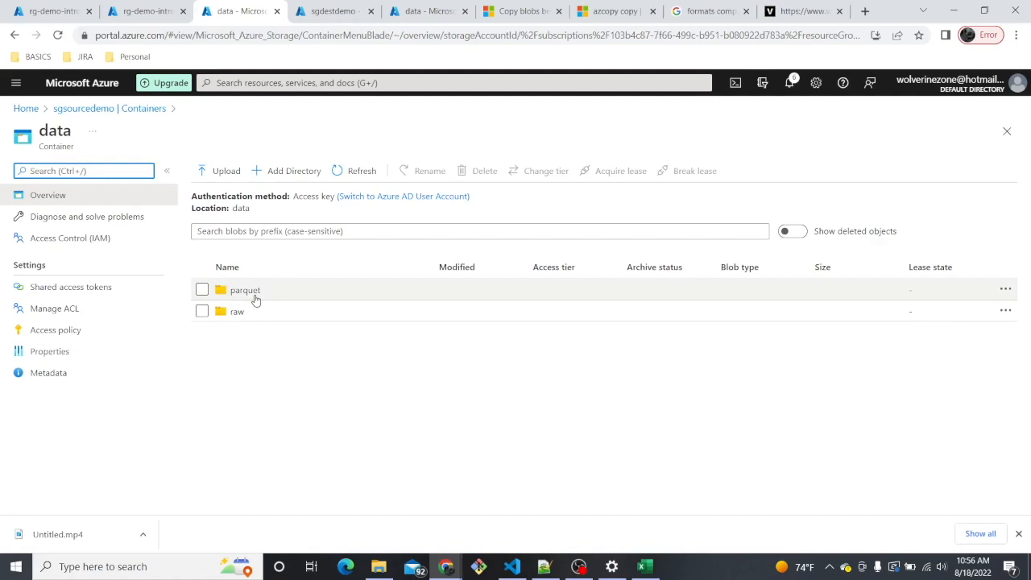
left_click(251, 294)
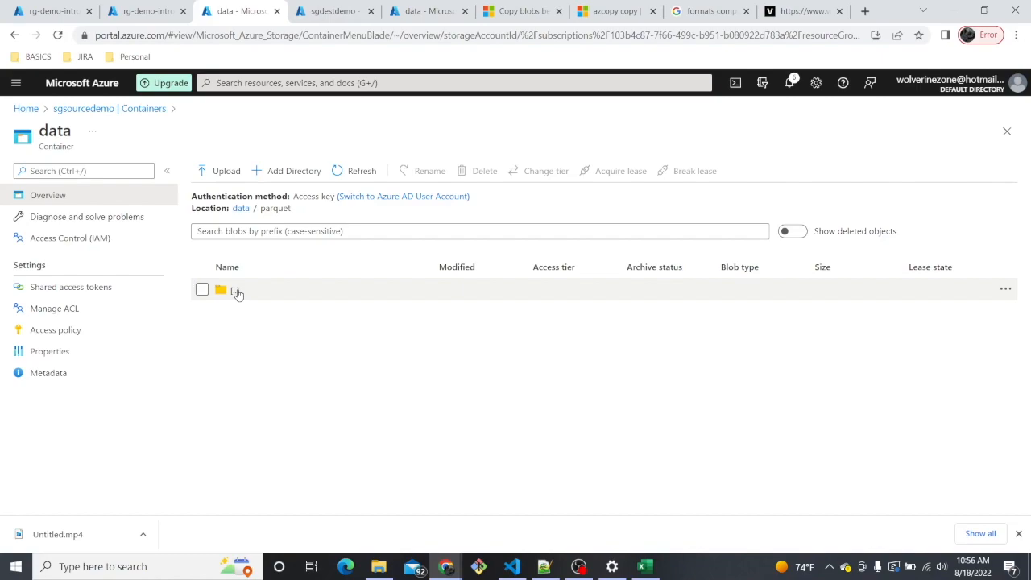
left_click(236, 292)
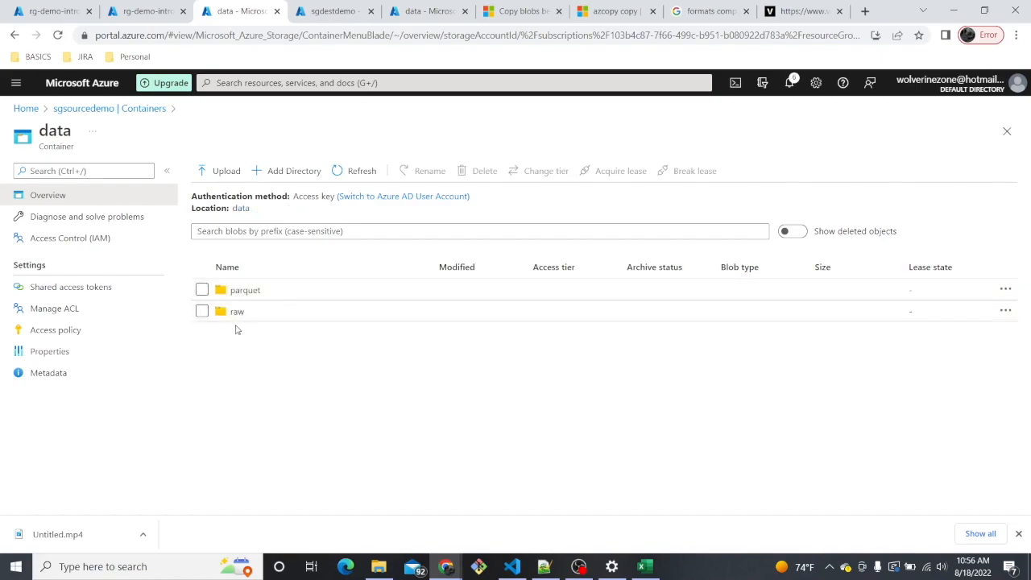
left_click(235, 312)
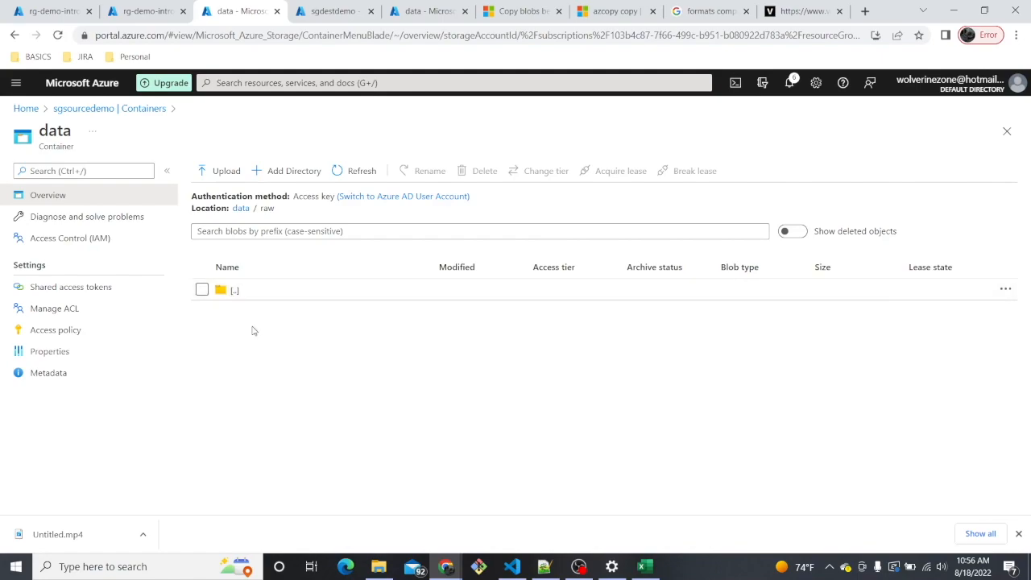
- Review tablaGeneral.csv in Excel and upload it from Downloads into the data container's raw folder
left_click(221, 171)
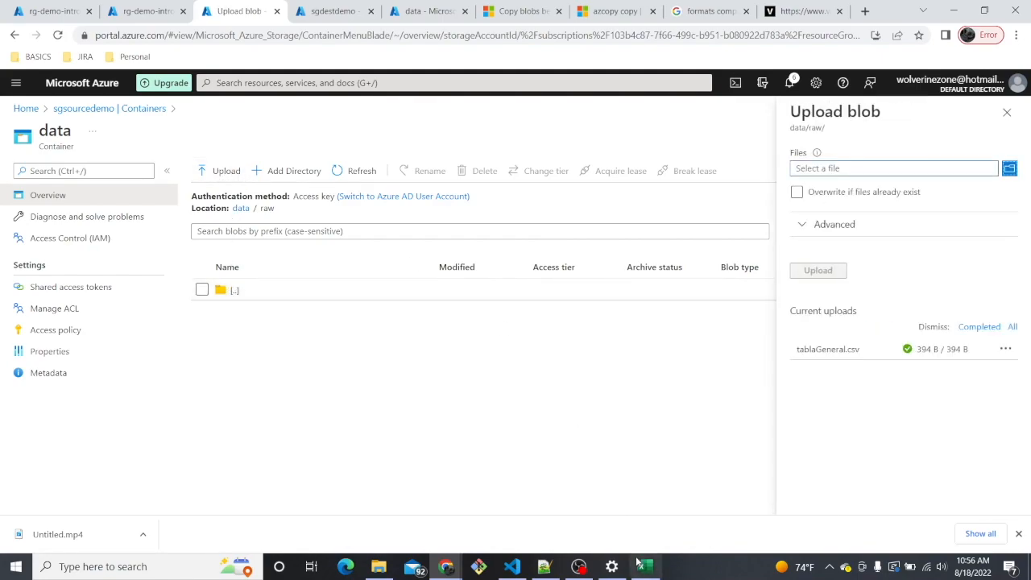
left_click(645, 567)
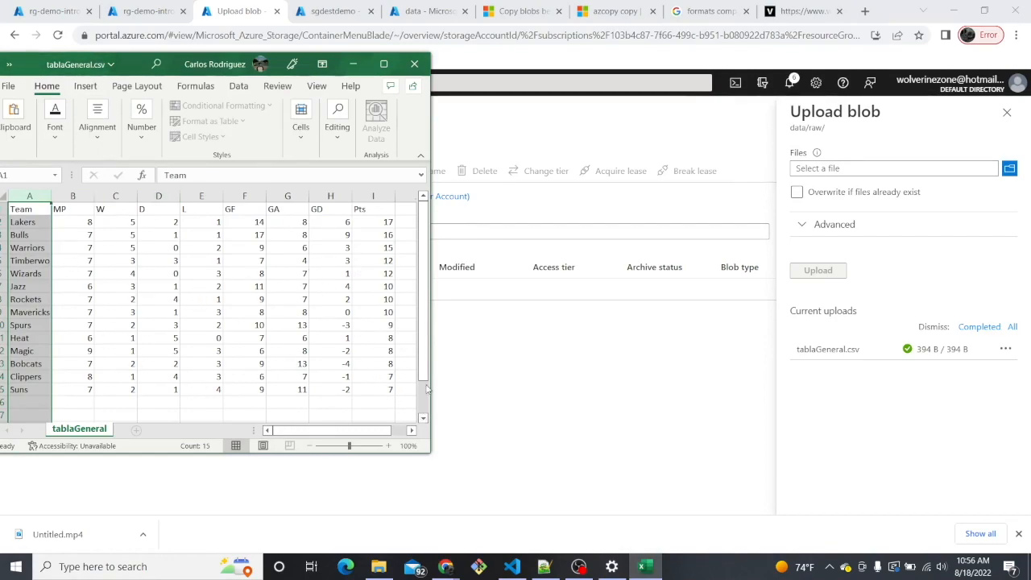
left_click(355, 64)
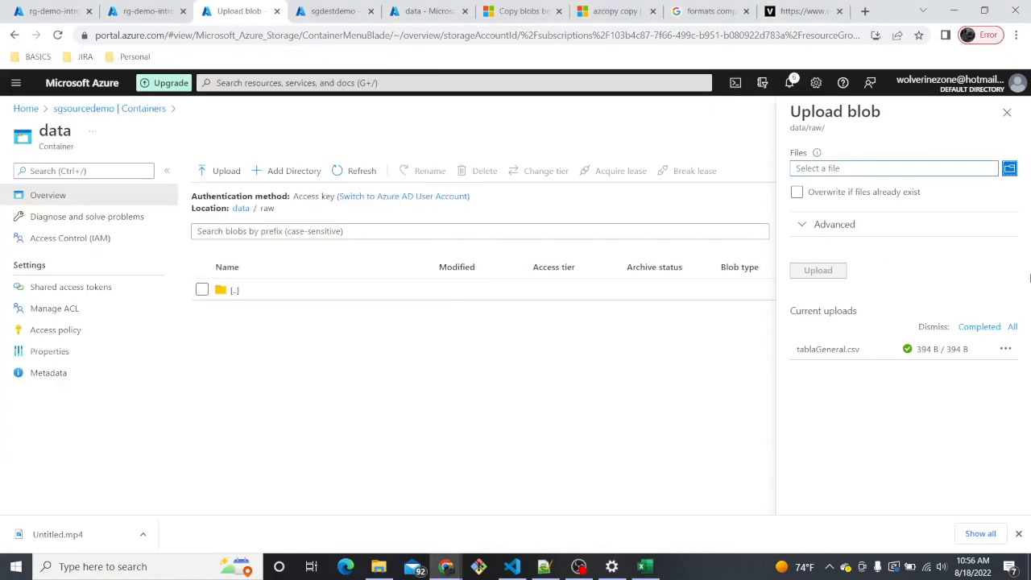
left_click(1009, 167)
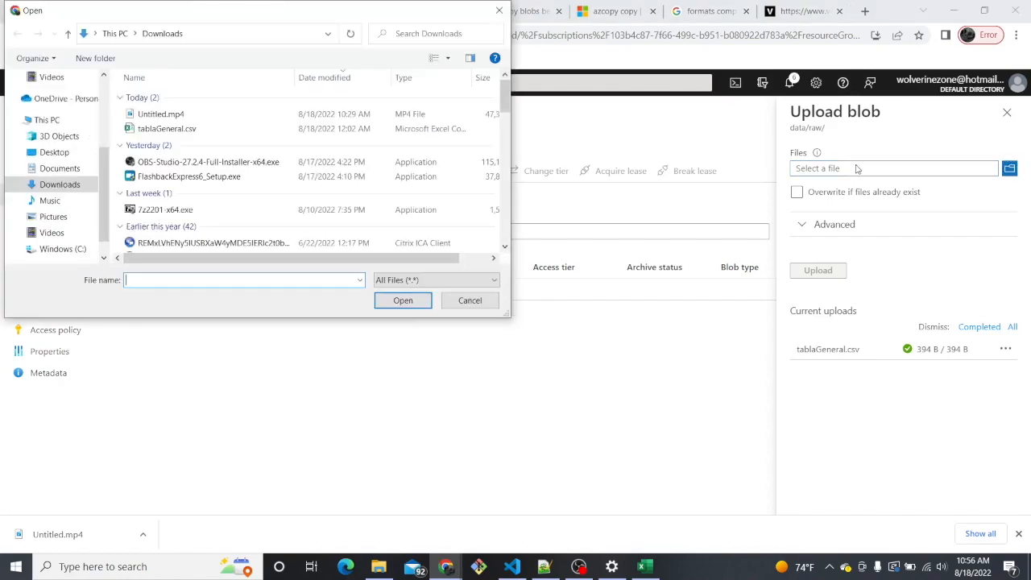
left_click(179, 131)
left_click(380, 300)
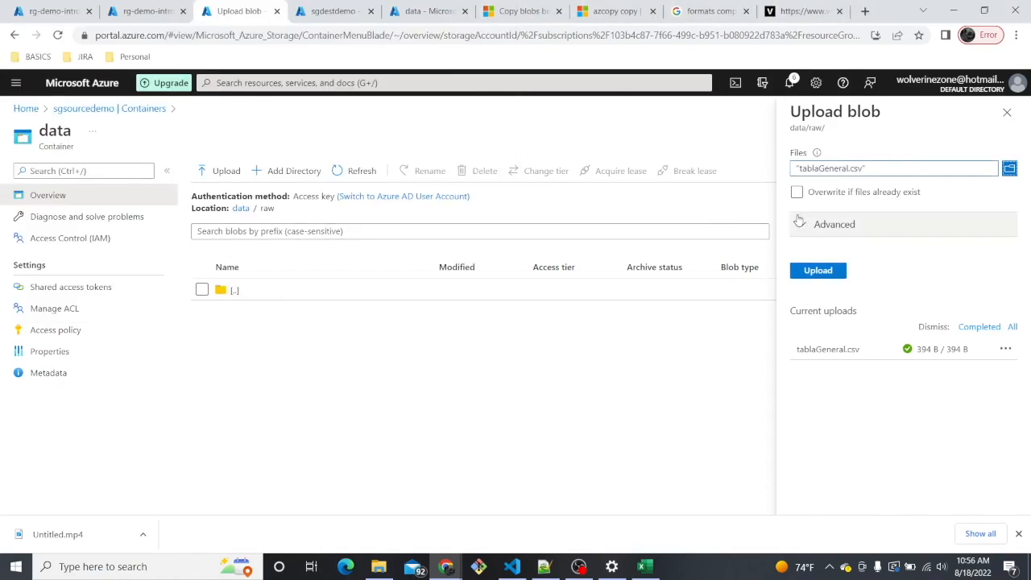
left_click(824, 271)
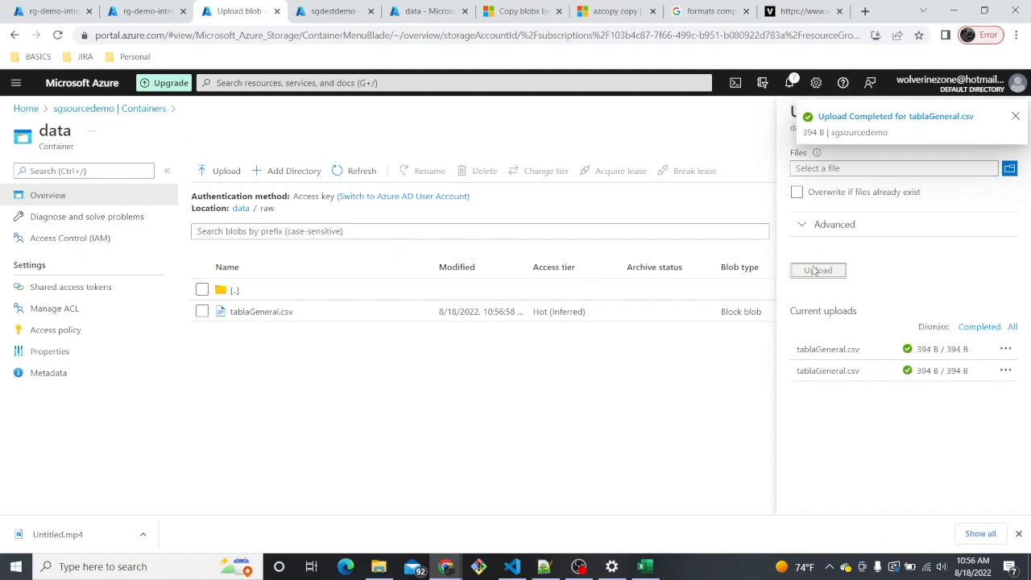
left_click(1013, 118)
left_click(1007, 111)
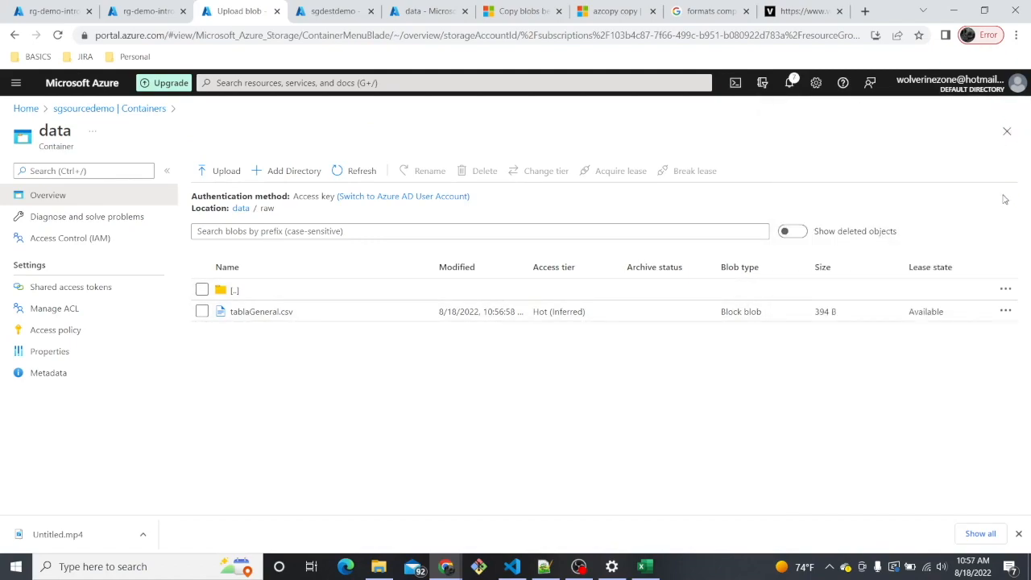
- View the contents of the uploaded tablaGeneral.csv blob and compare them with the file in Excel
left_click(1005, 312)
left_click(917, 91)
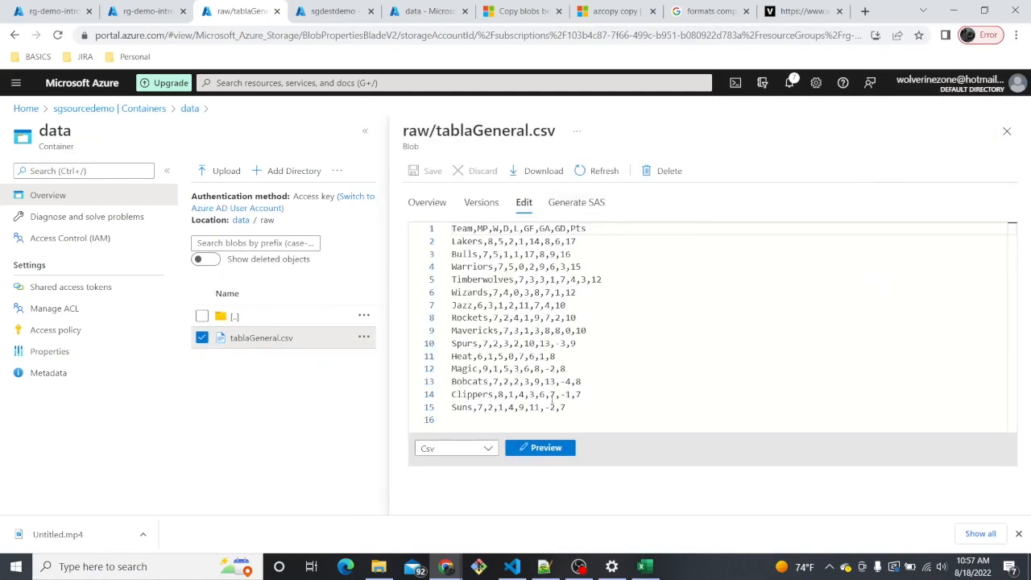
left_click(643, 566)
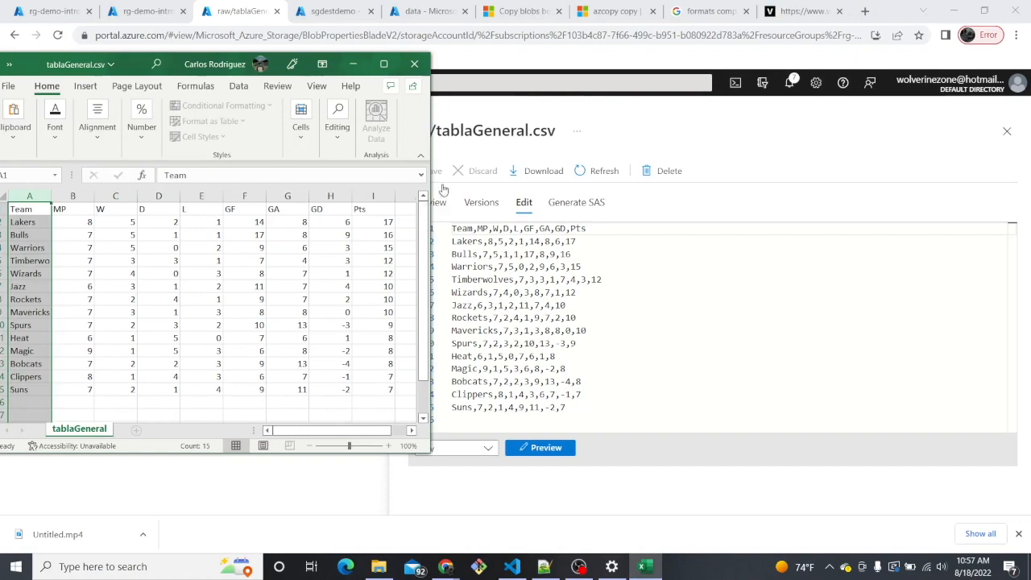
left_click(1005, 130)
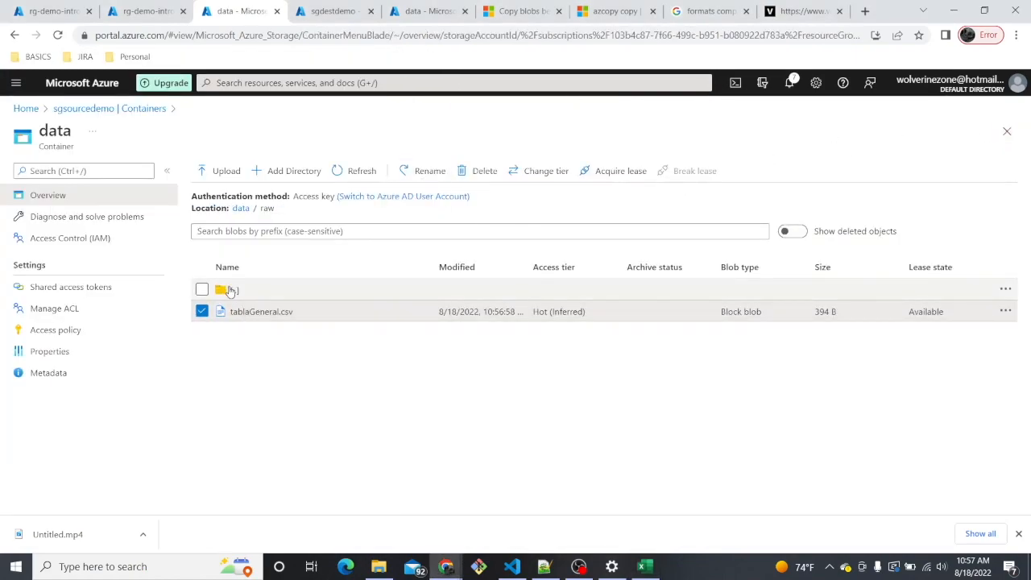
- Open the demosynapseprimary workspace from the rg-demo-intro-01 resource group and launch its Synapse Studio
left_click(157, 15)
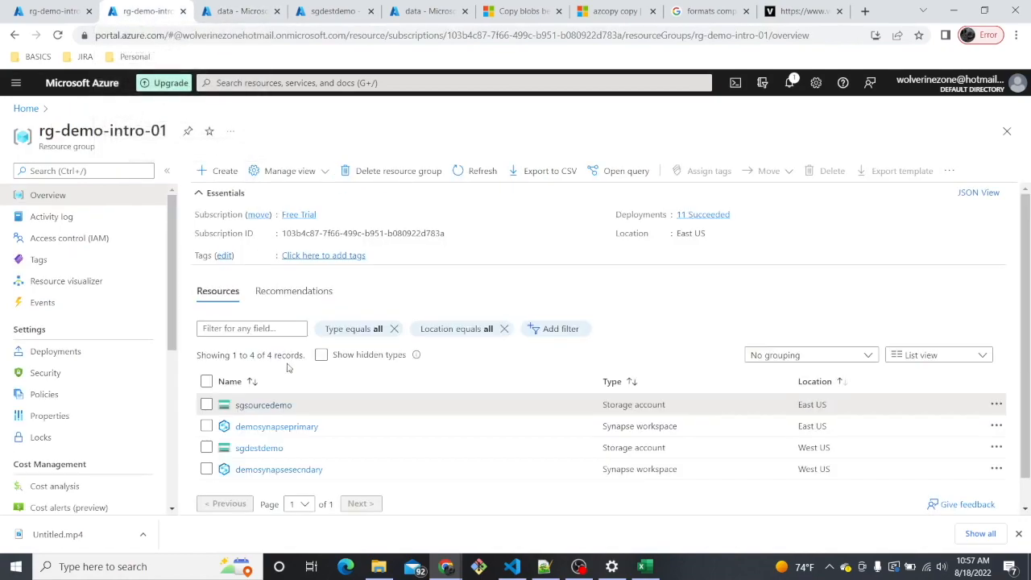
right_click(276, 432)
left_click(322, 439)
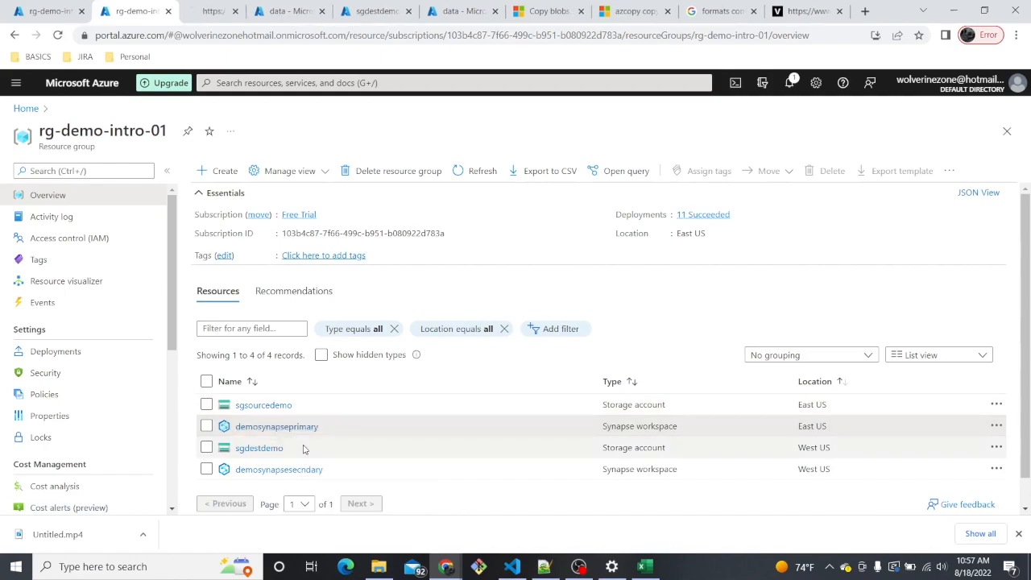
left_click(214, 12)
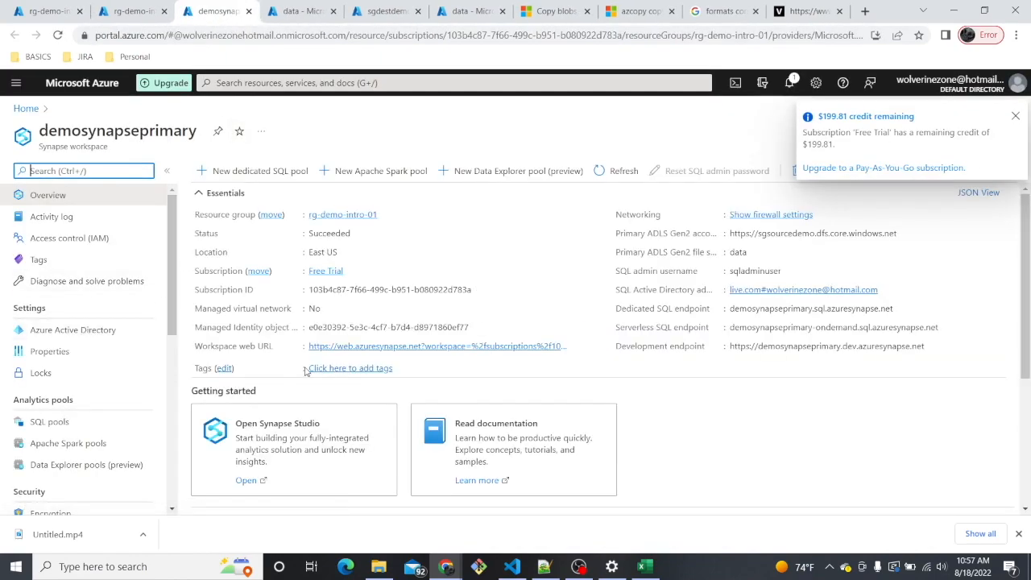
scroll(253, 426, "down", 1)
left_click(247, 414)
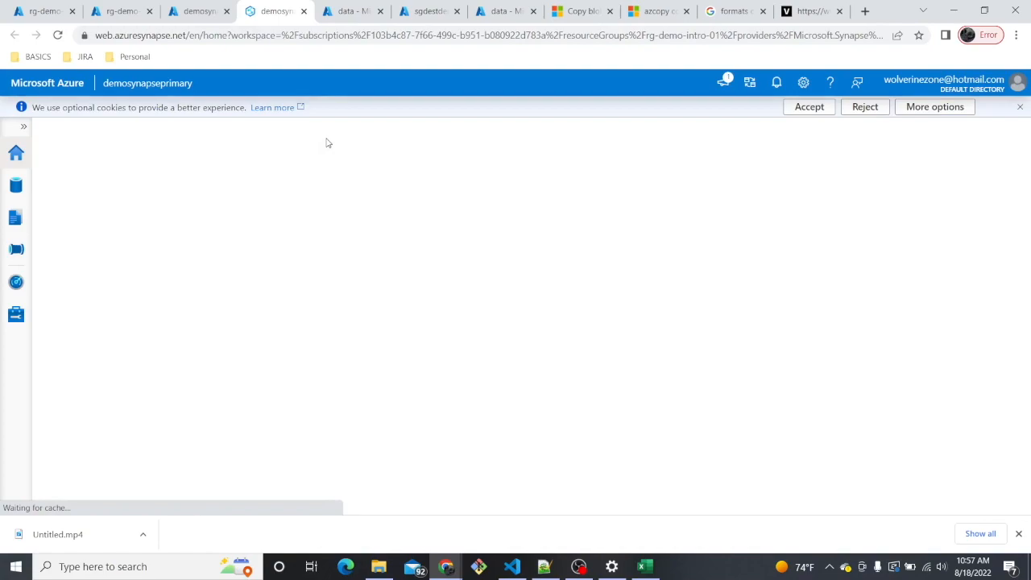
- Create a new integration pipeline in the Synapse workspace and name it sourcePipeline
left_click(16, 249)
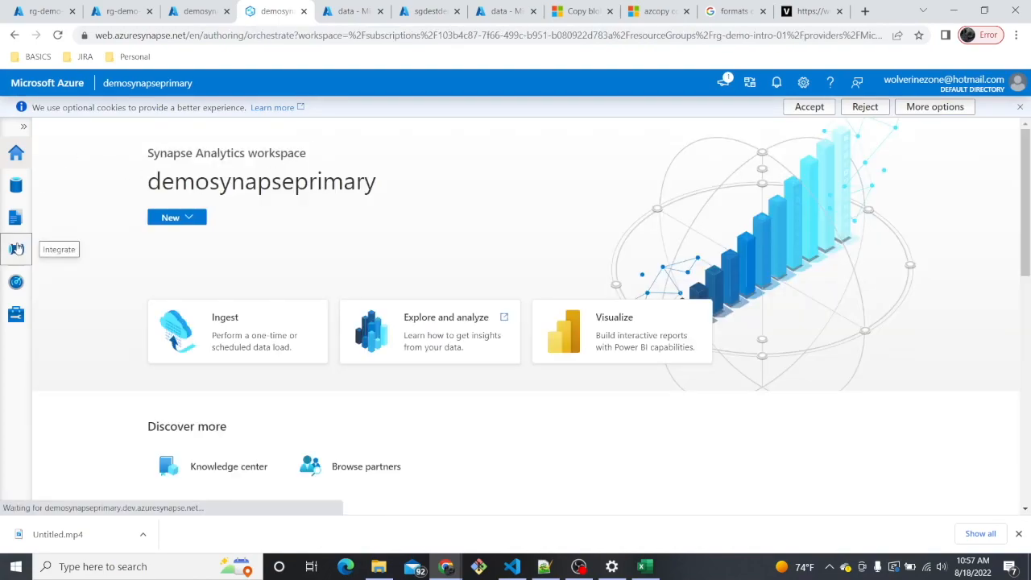
left_click(182, 157)
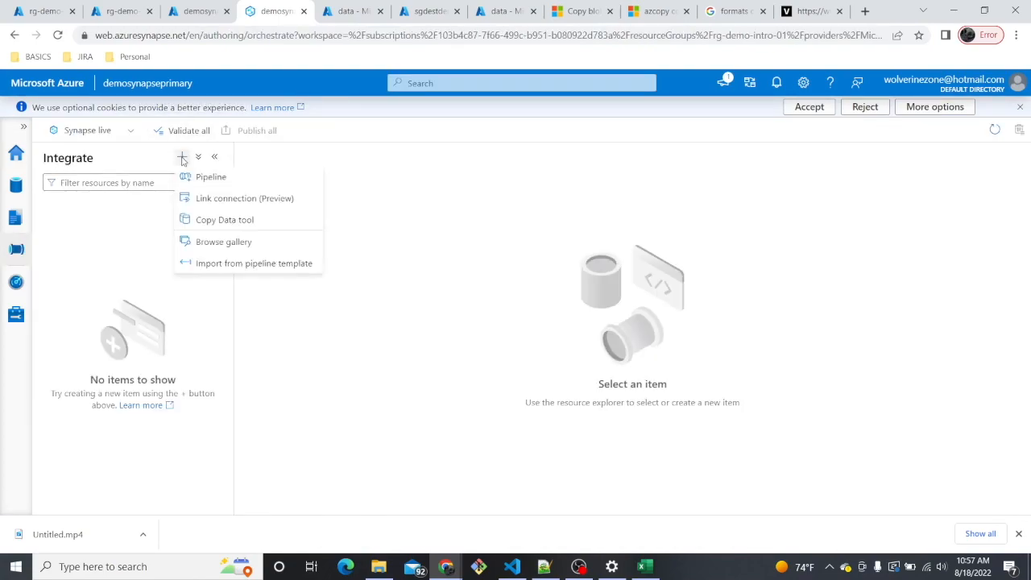
left_click(213, 178)
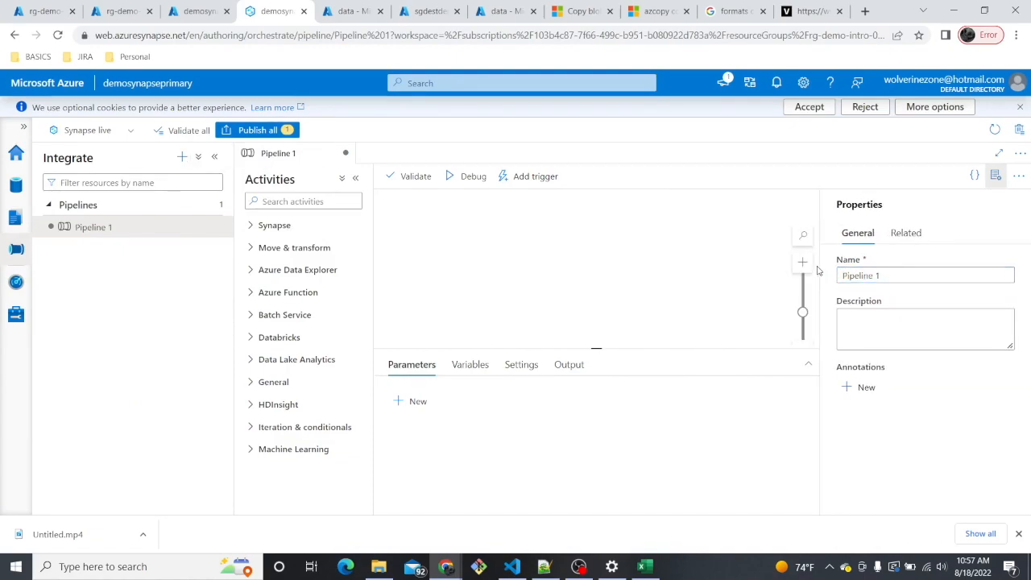
triple_click(896, 274)
type("source")
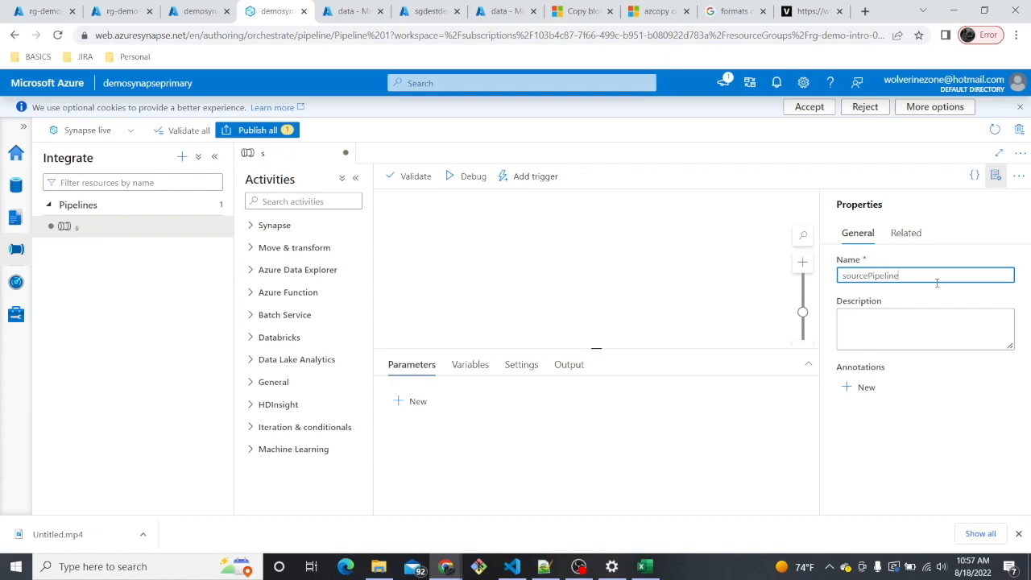
- Add a Copy data activity to sourcePipeline and name it sourceTransform
left_click(251, 247)
left_click_drag(270, 274, 439, 257)
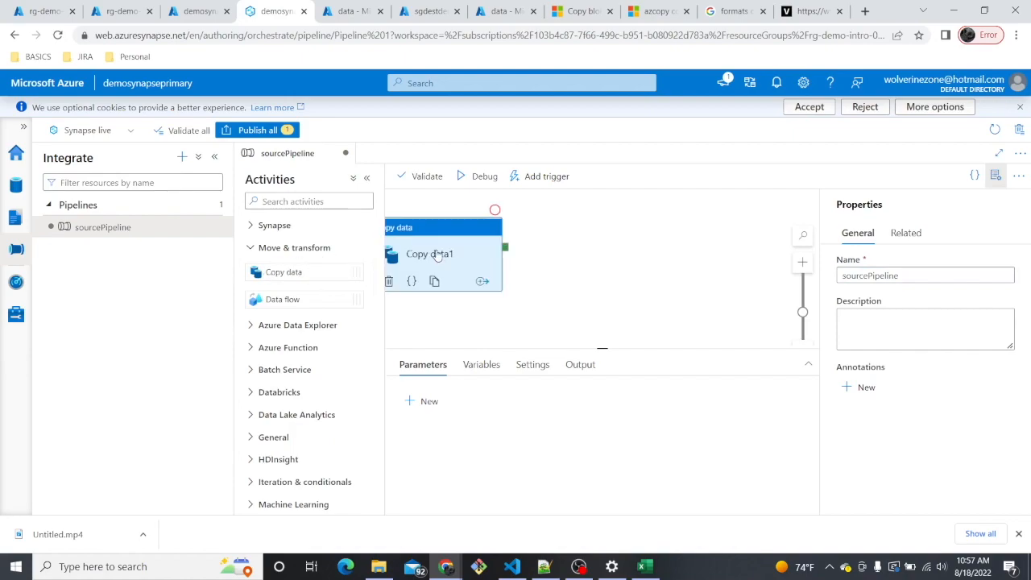
left_click_drag(602, 395, 545, 395)
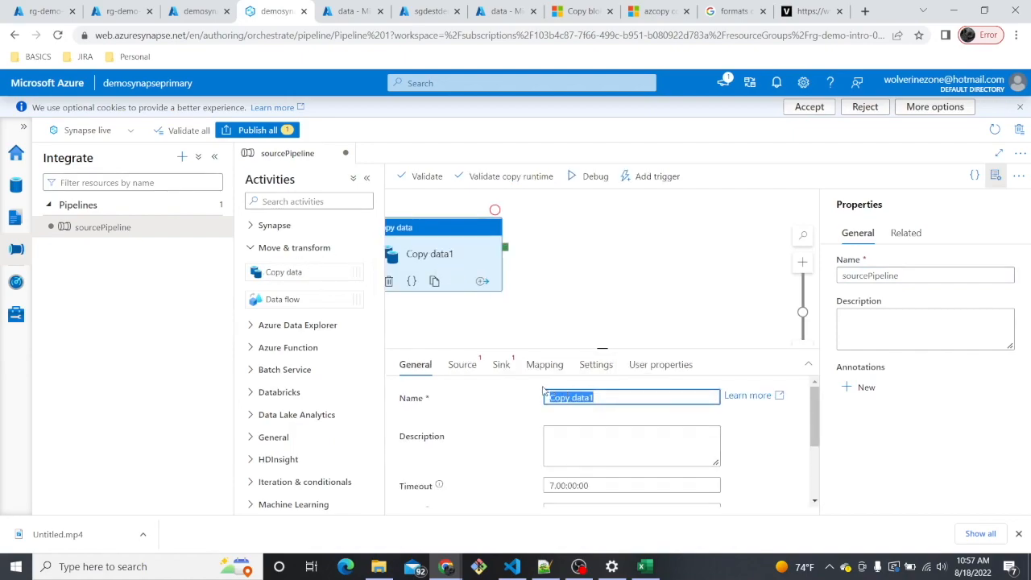
type("sourceTransp")
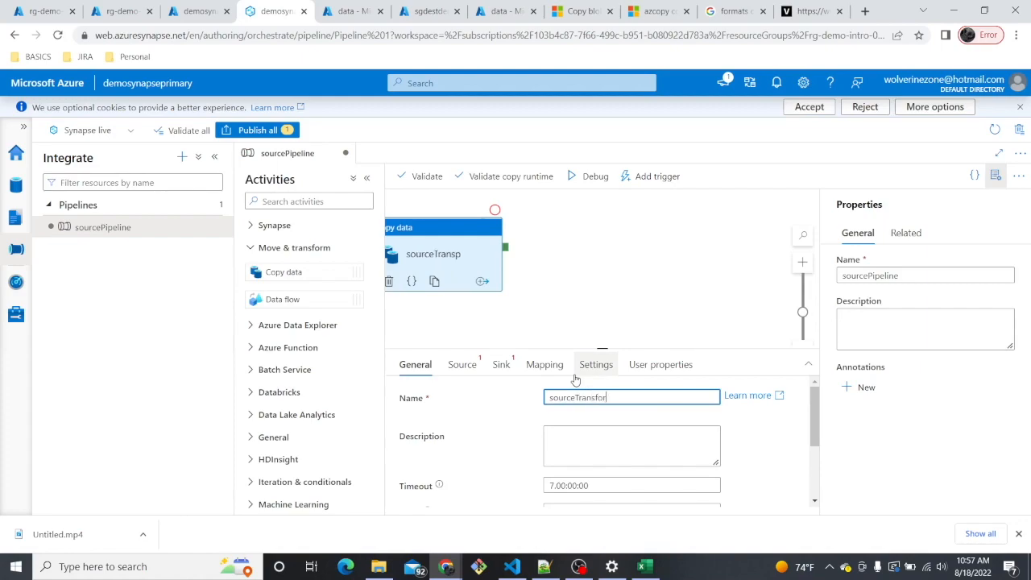
type("orm")
- Start a new source dataset for the sourceTransform activity with Azure Data Lake Storage Gen2 as its data store
left_click(462, 364)
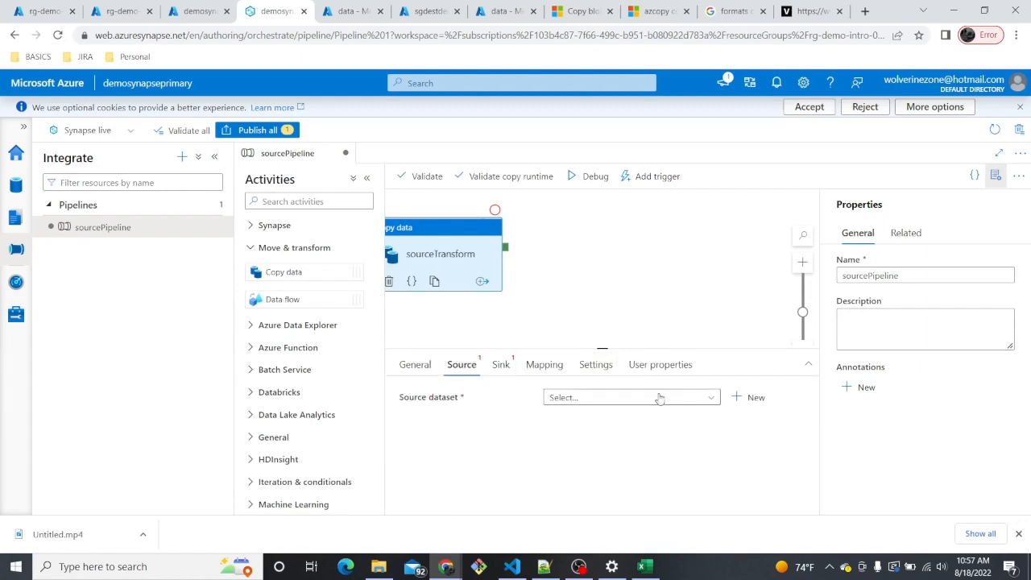
left_click(753, 406)
scroll(767, 322, "down", 3)
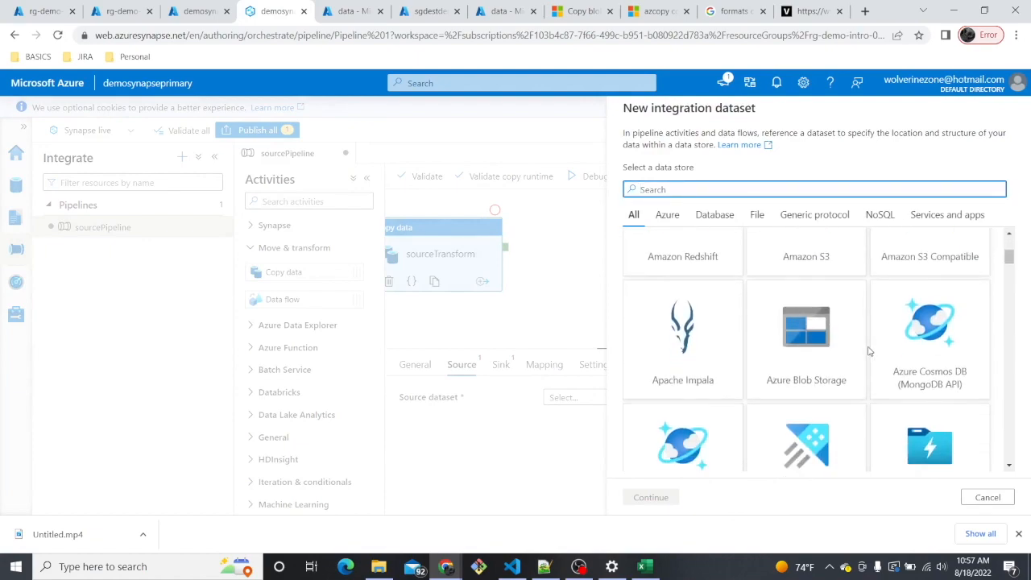
scroll(761, 314, "down", 2)
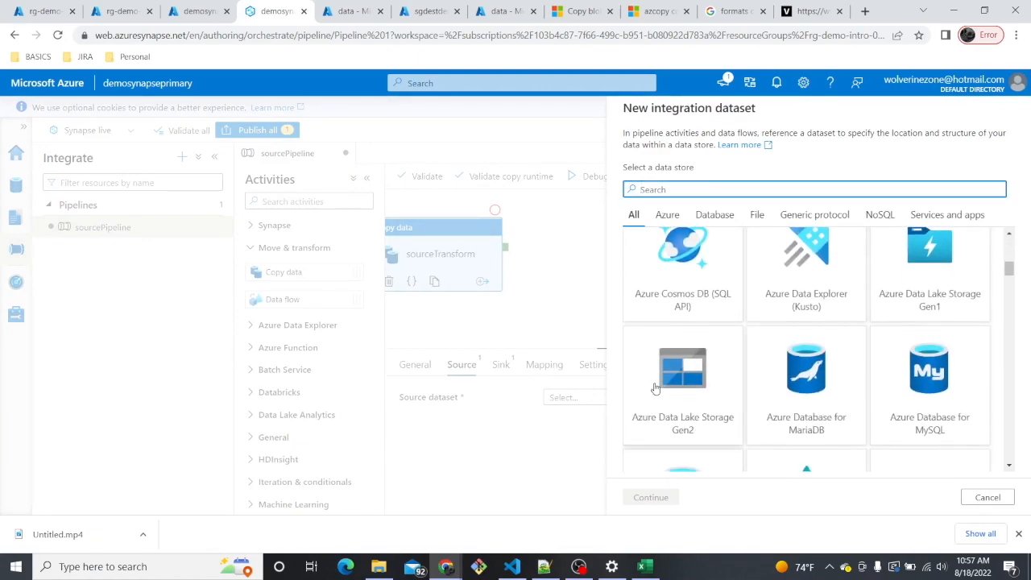
left_click(681, 389)
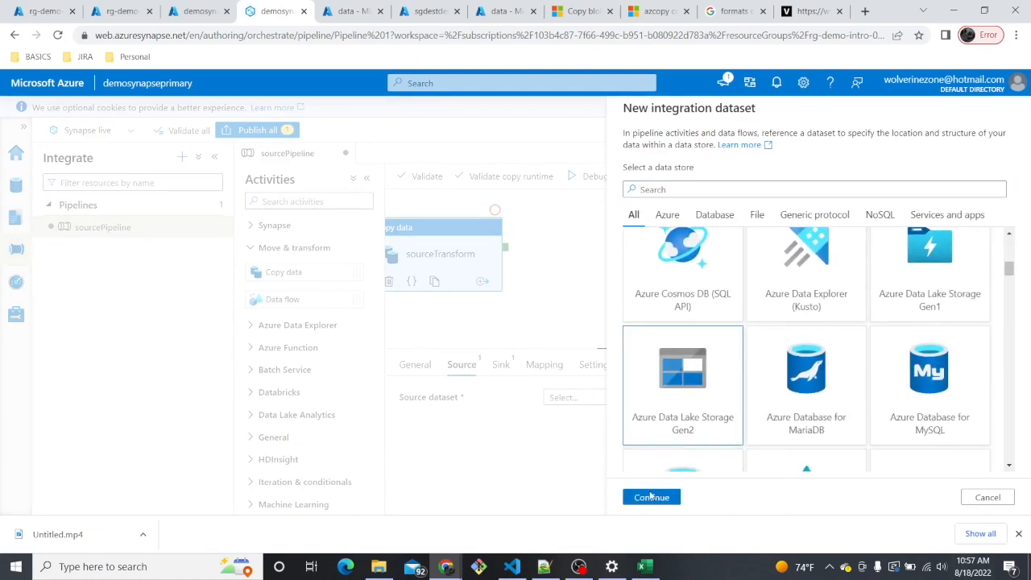
left_click(644, 500)
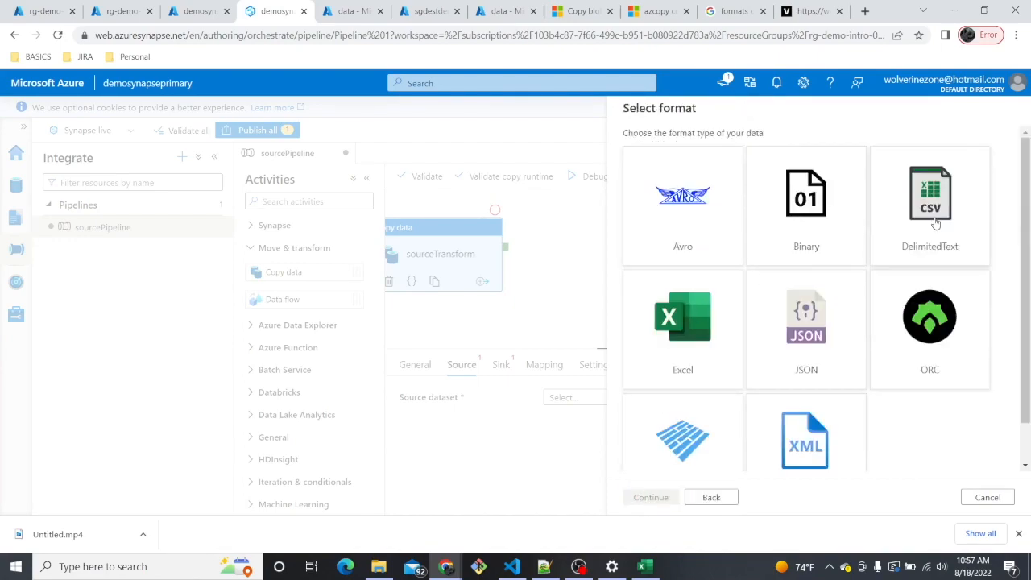
- Choose DelimitedText as the source dataset's format and AzureDataLakeStorage1 as its linked service
left_click(643, 567)
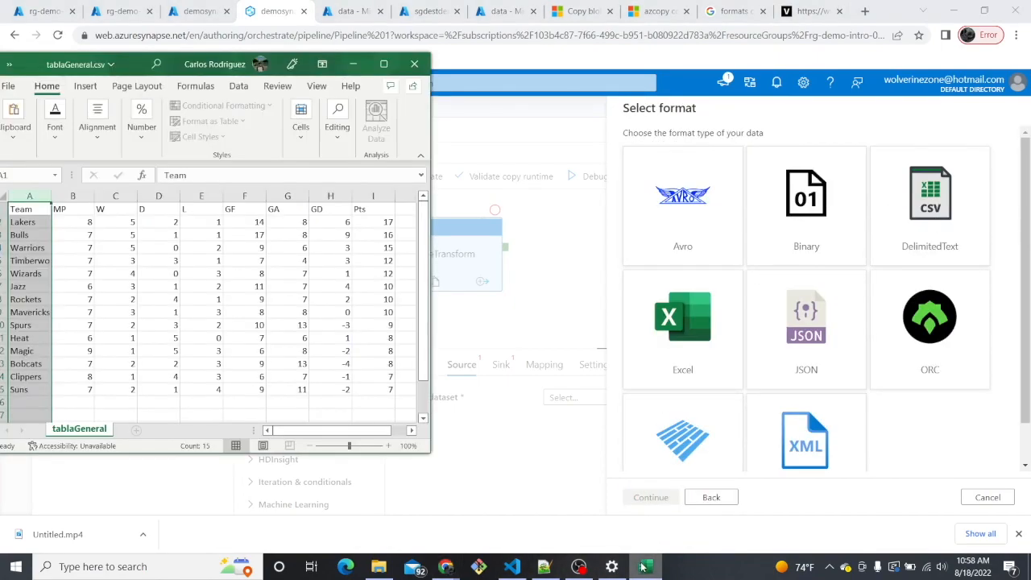
left_click(643, 567)
left_click(929, 206)
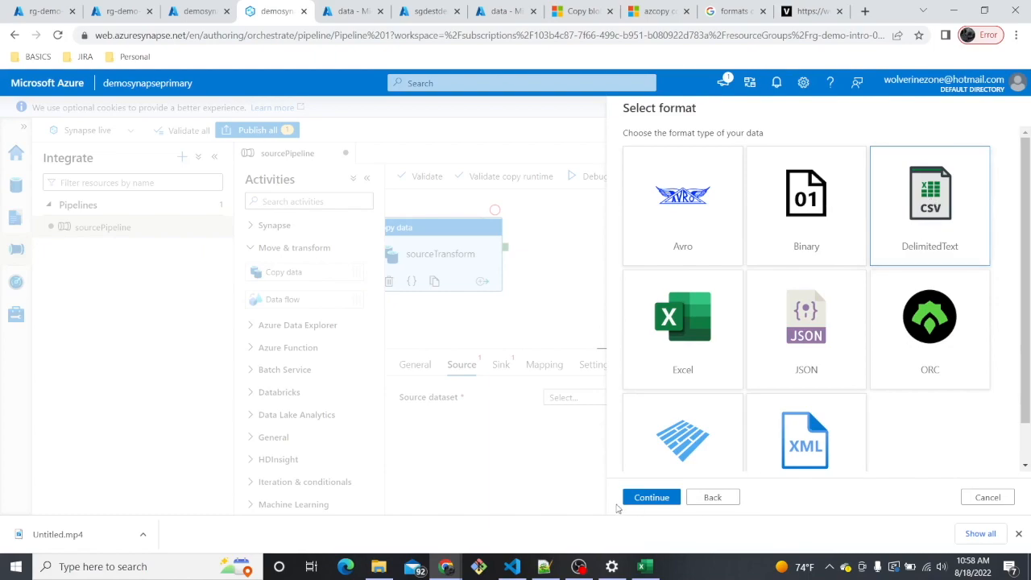
left_click(651, 497)
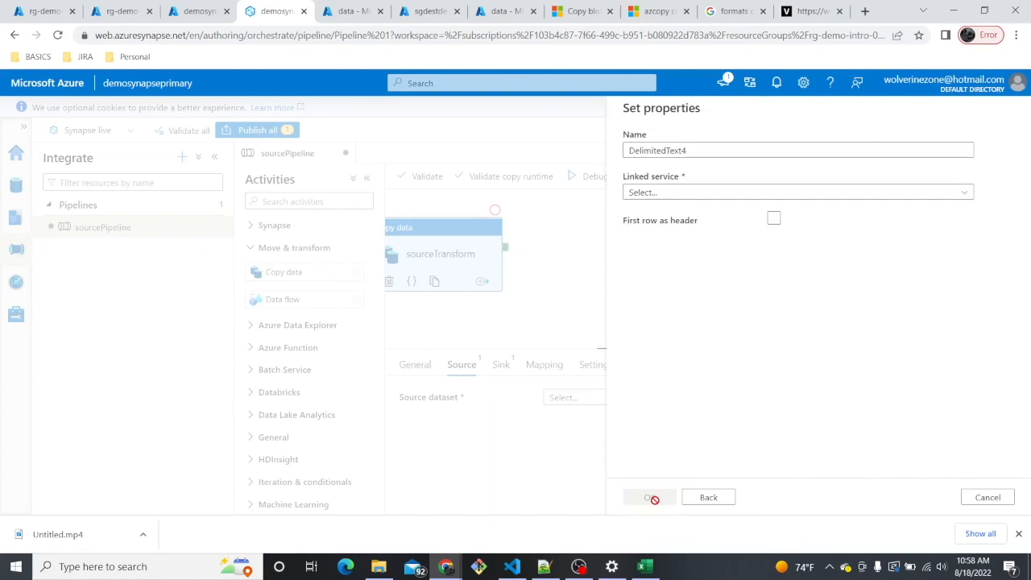
left_click(674, 193)
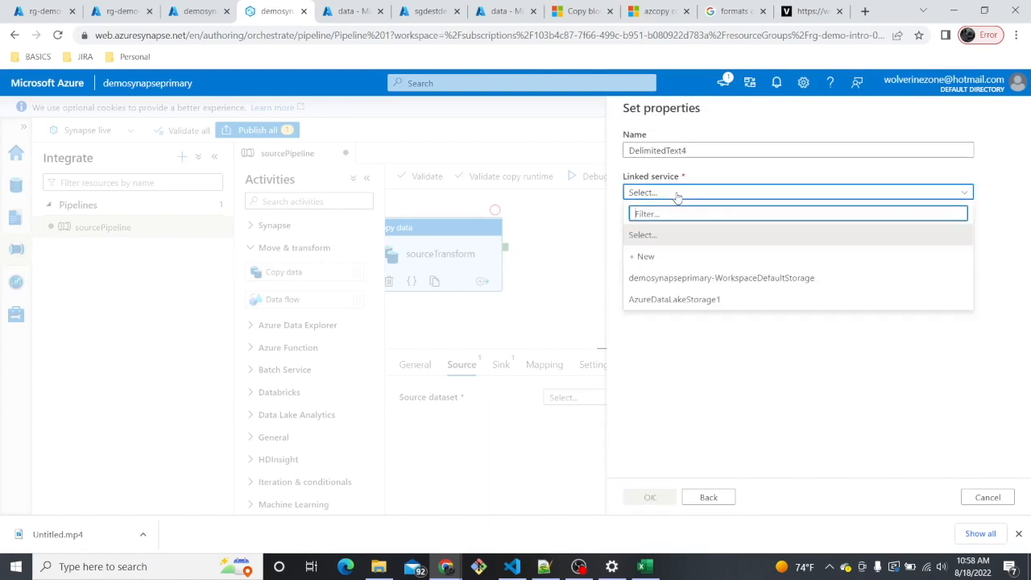
left_click(672, 299)
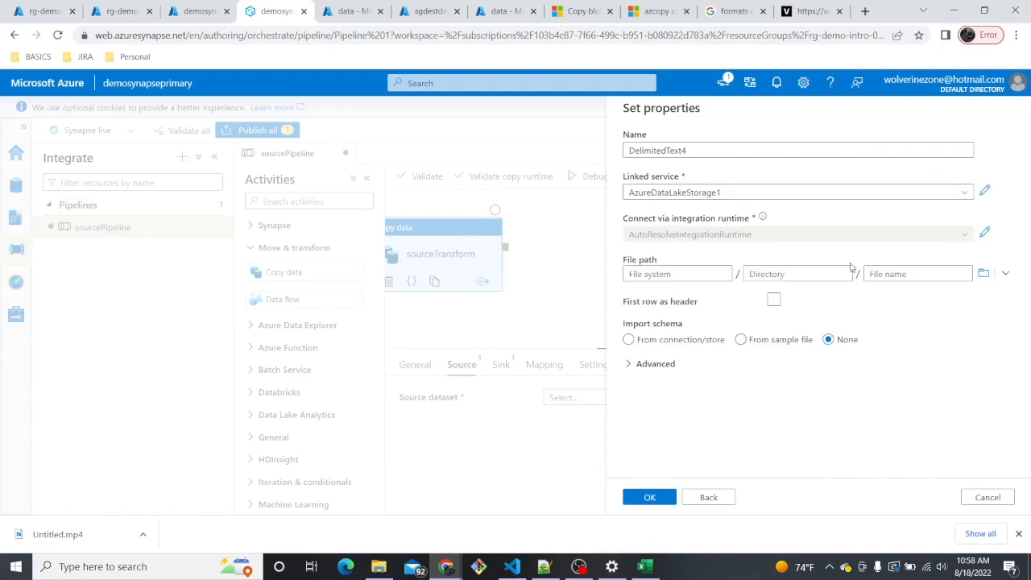
- Point the source dataset to data/raw/tablaGeneral.csv, treat the first row as header, and create the dataset
left_click(984, 273)
left_click(652, 181)
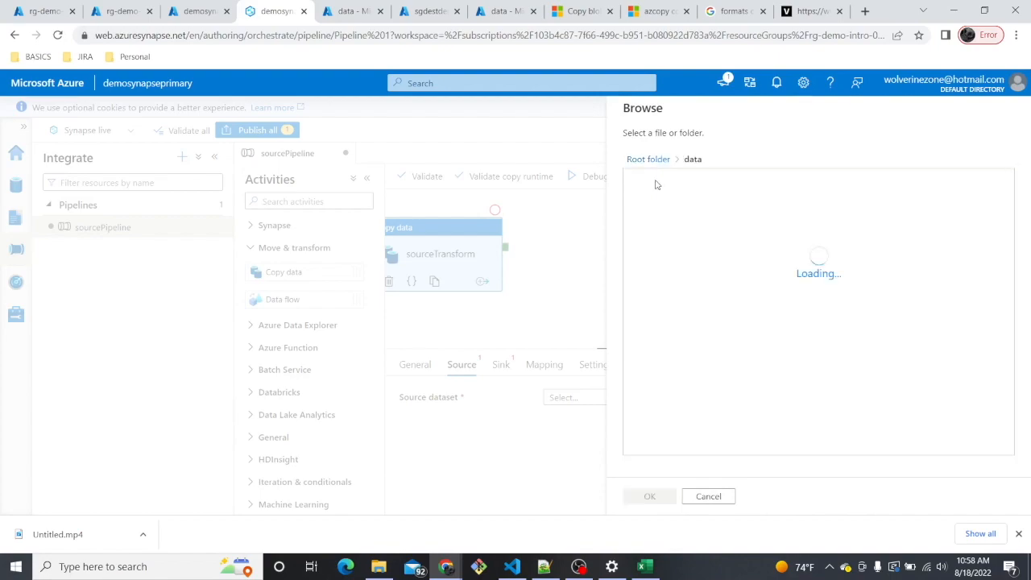
left_click(647, 208)
left_click(670, 182)
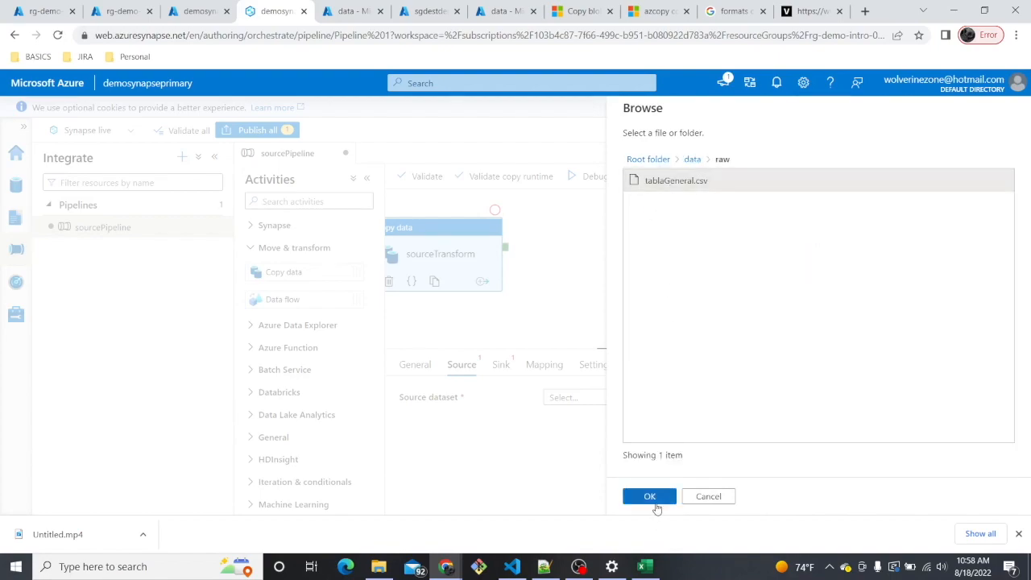
left_click(652, 498)
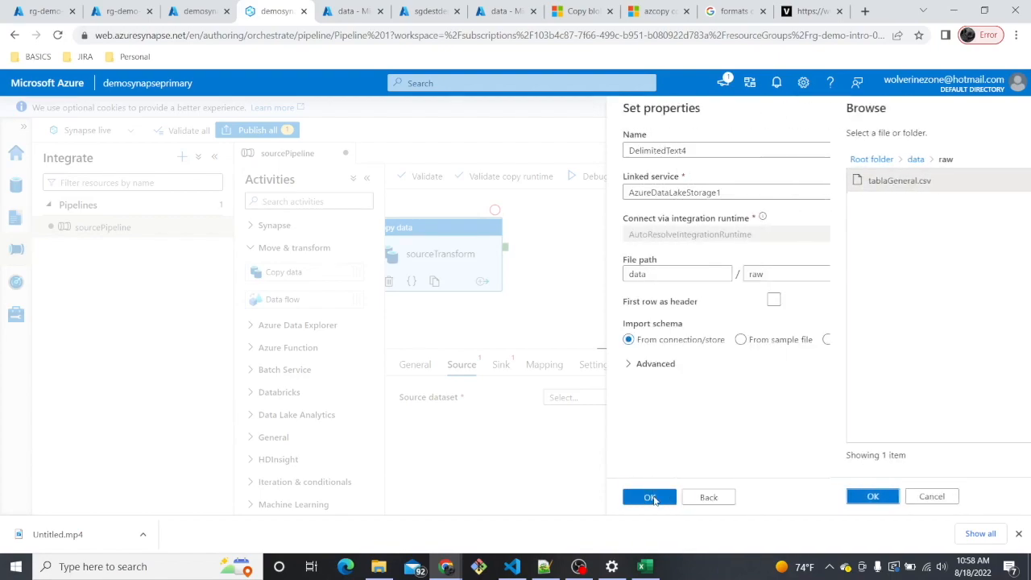
left_click(774, 302)
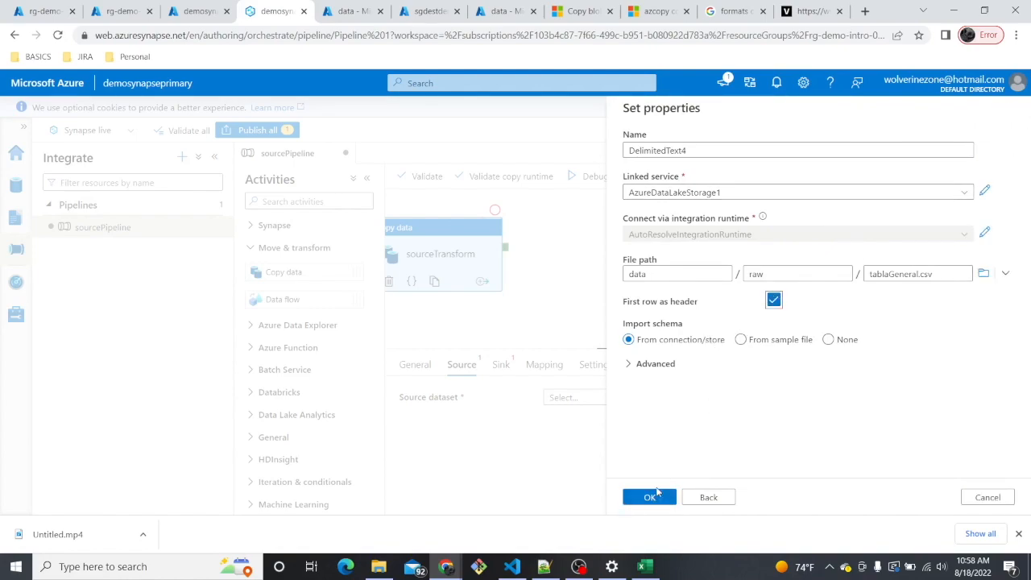
left_click(657, 497)
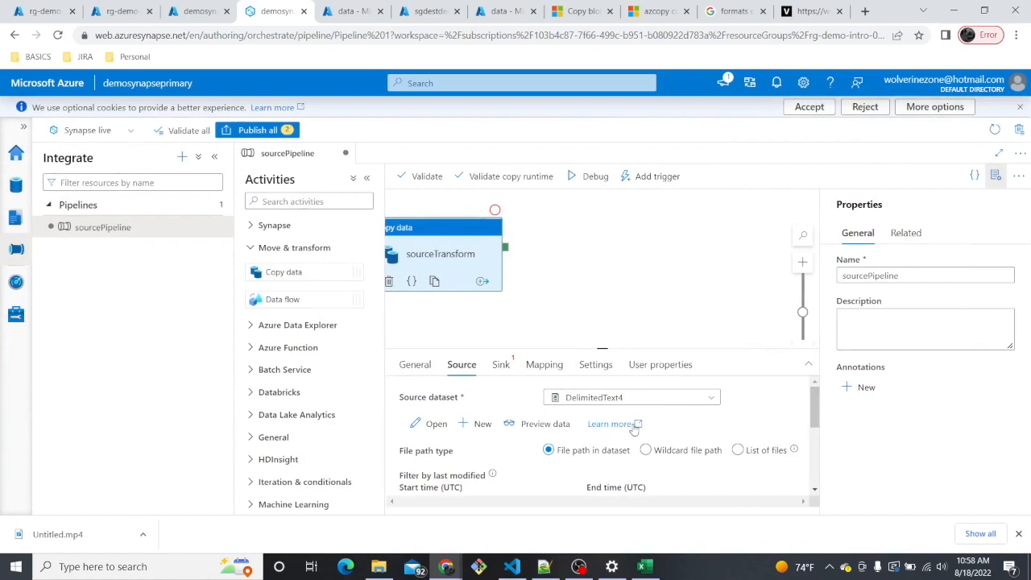
- Preview the source dataset's data and compare it with tablaGeneral.csv in Excel
left_click(518, 430)
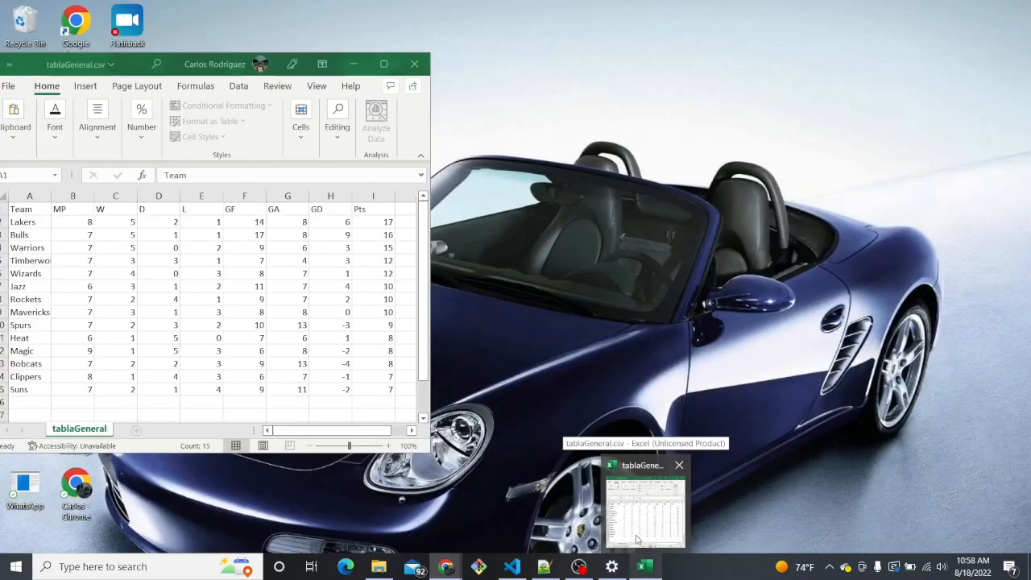
left_click(644, 508)
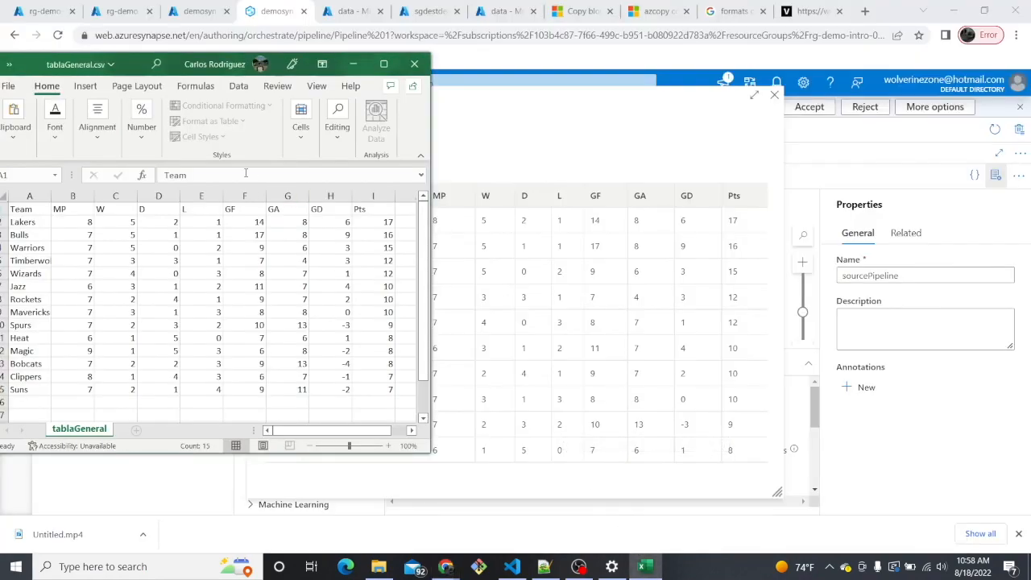
left_click(353, 63)
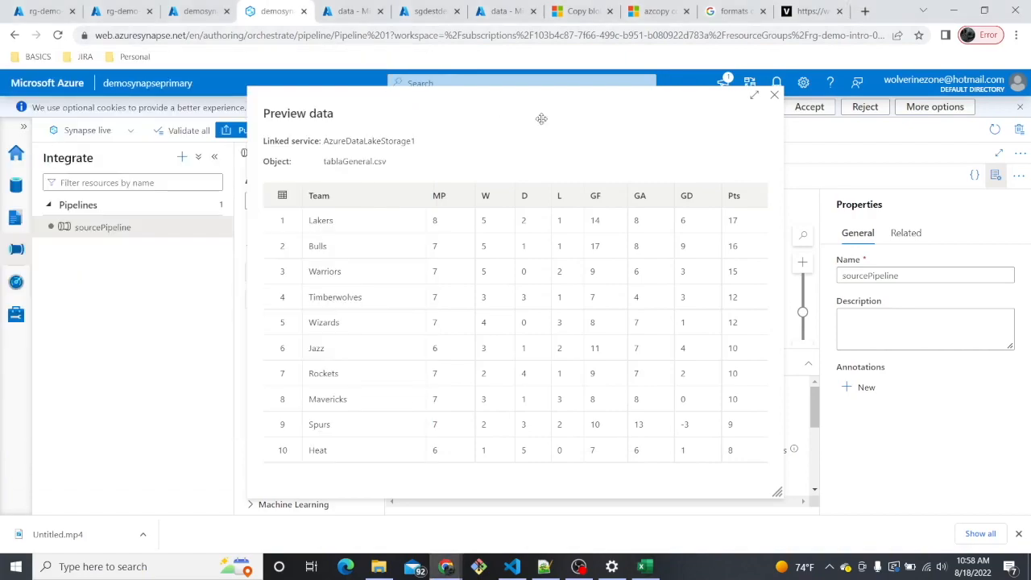
left_click(777, 95)
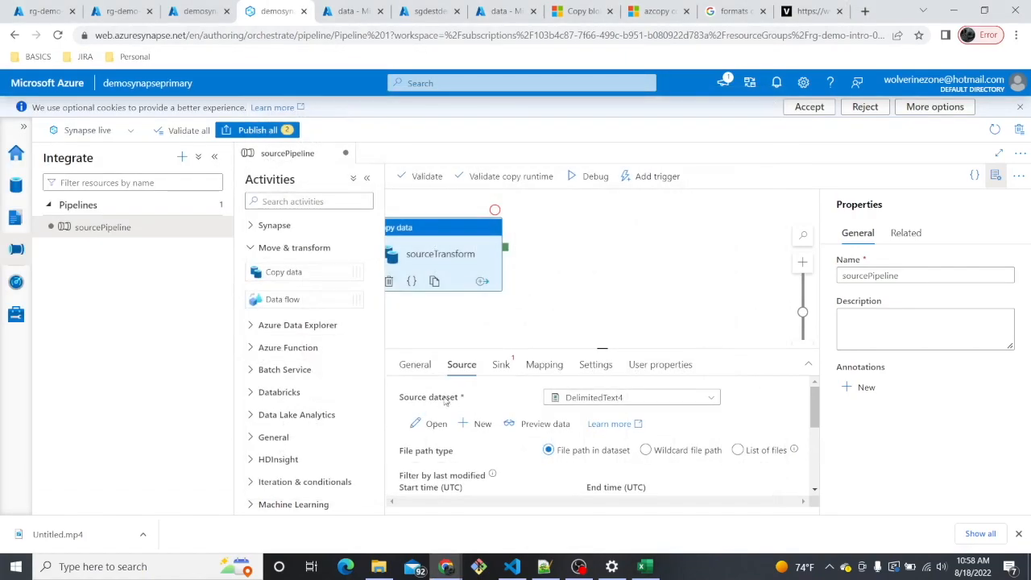
- Start a new sink dataset for sourceTransform with Azure Data Lake Storage Gen2 as data store and Parquet as format
left_click(506, 364)
left_click(617, 398)
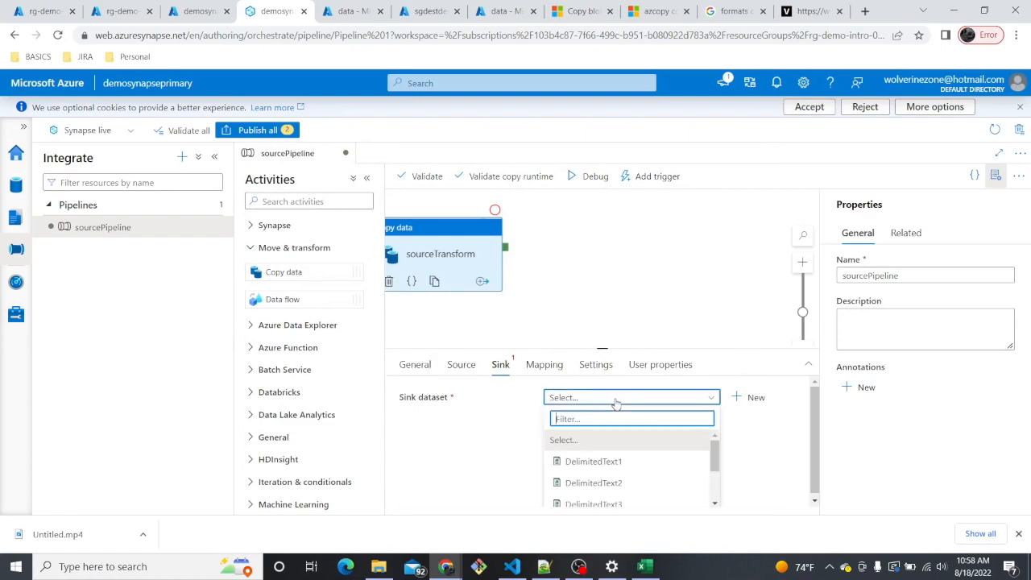
left_click(749, 397)
scroll(736, 444, "down", 2)
left_click(915, 305)
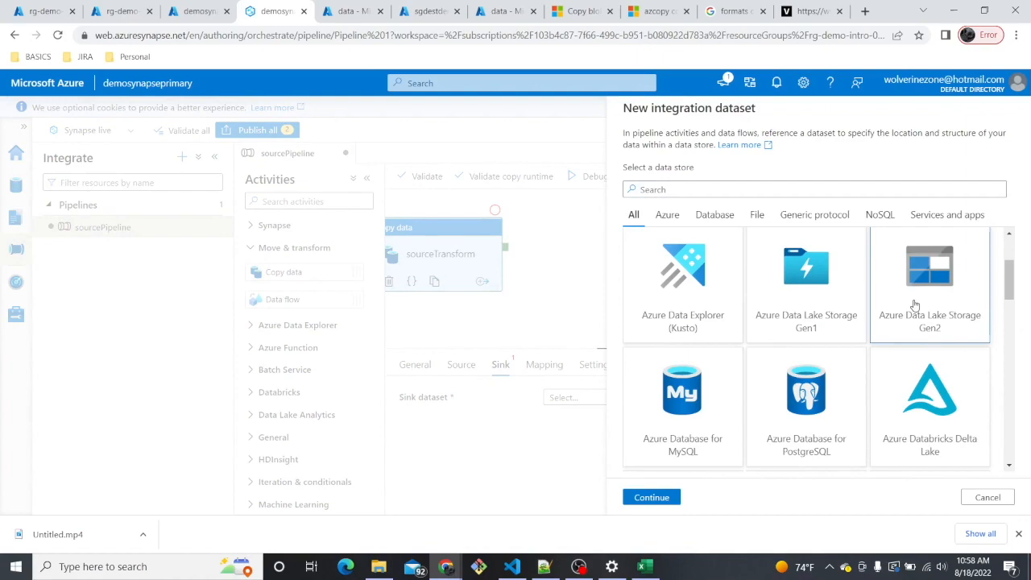
left_click(654, 497)
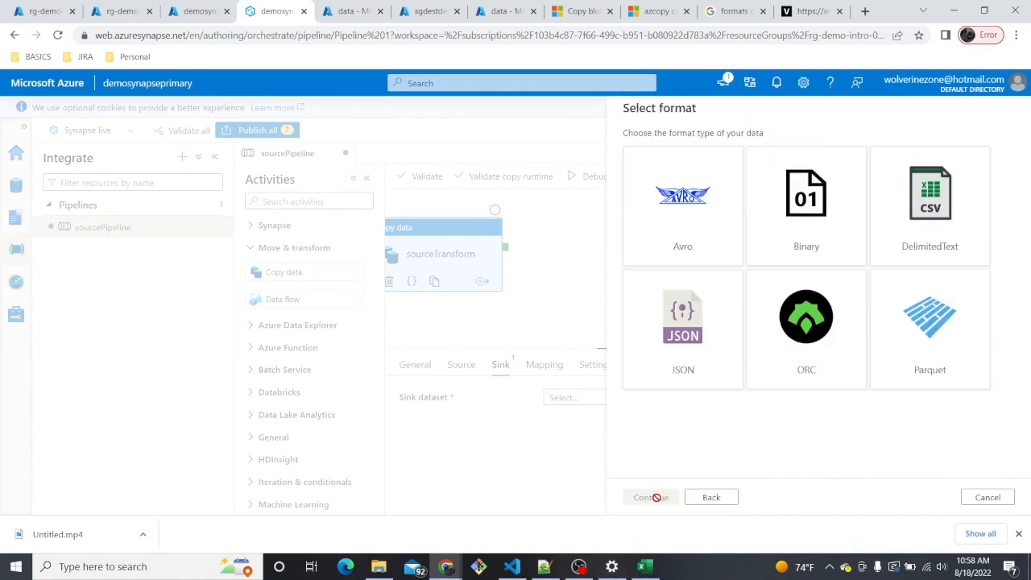
left_click(933, 340)
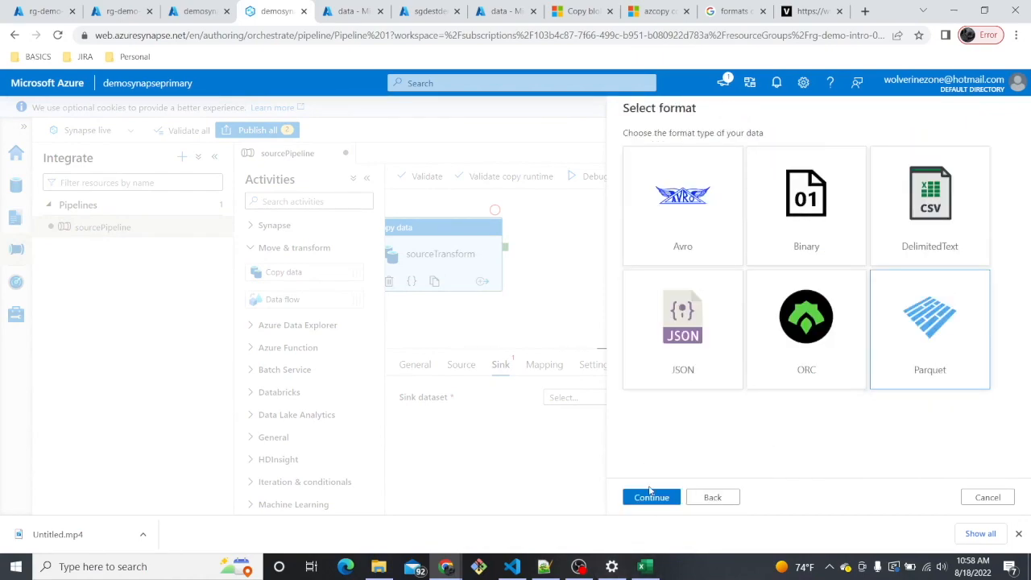
left_click(652, 497)
- Create the sink dataset with the AzureDataLakeStorage1 linked service and the data/parquet folder as its file path
left_click(686, 192)
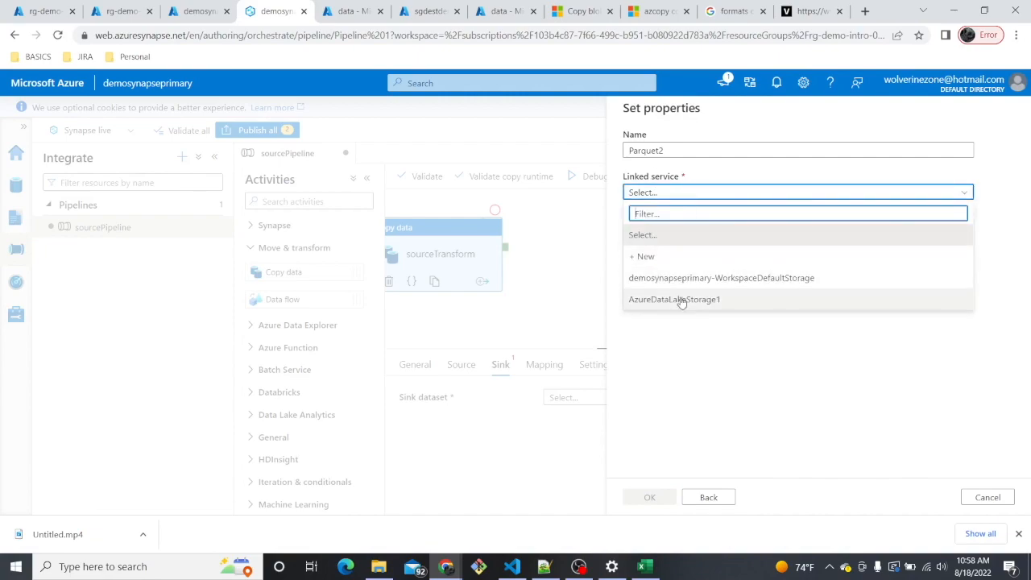
left_click(679, 299)
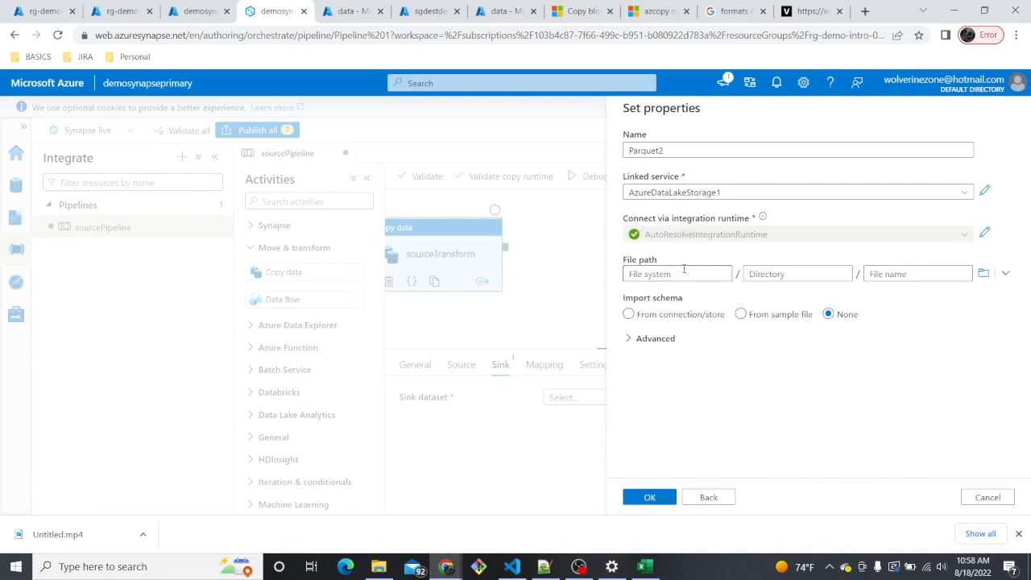
left_click(983, 273)
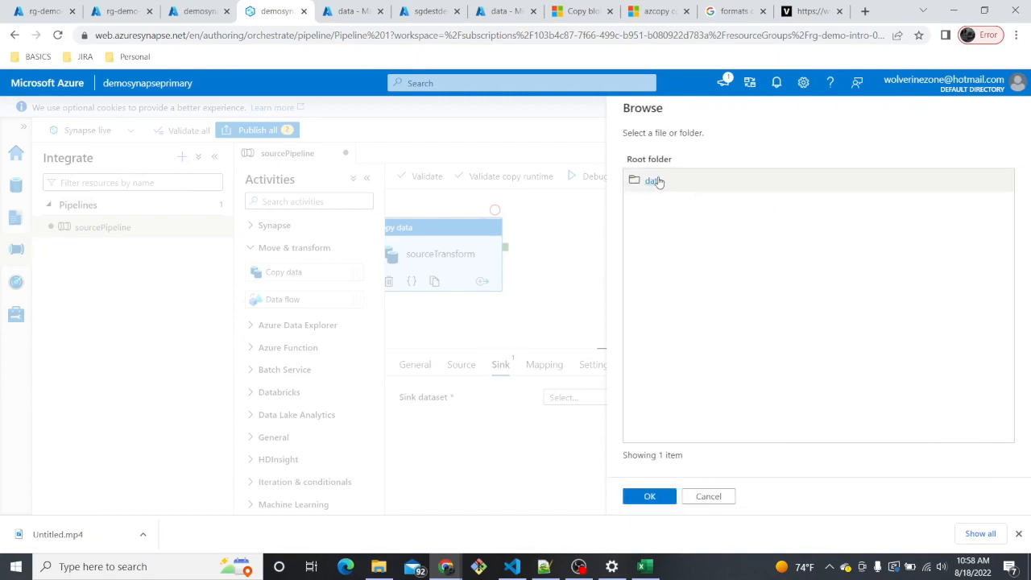
left_click(659, 180)
left_click(662, 179)
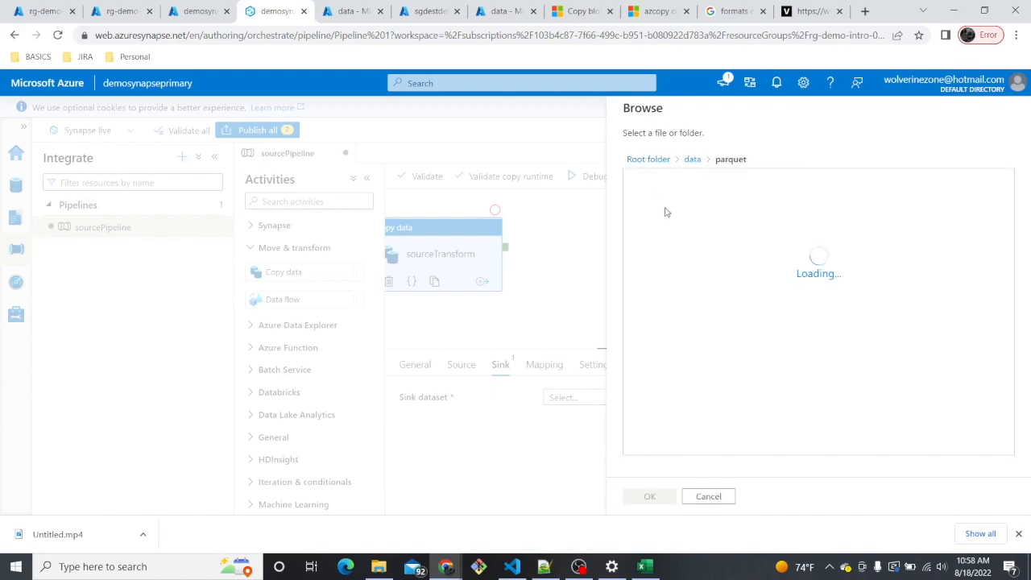
left_click(649, 497)
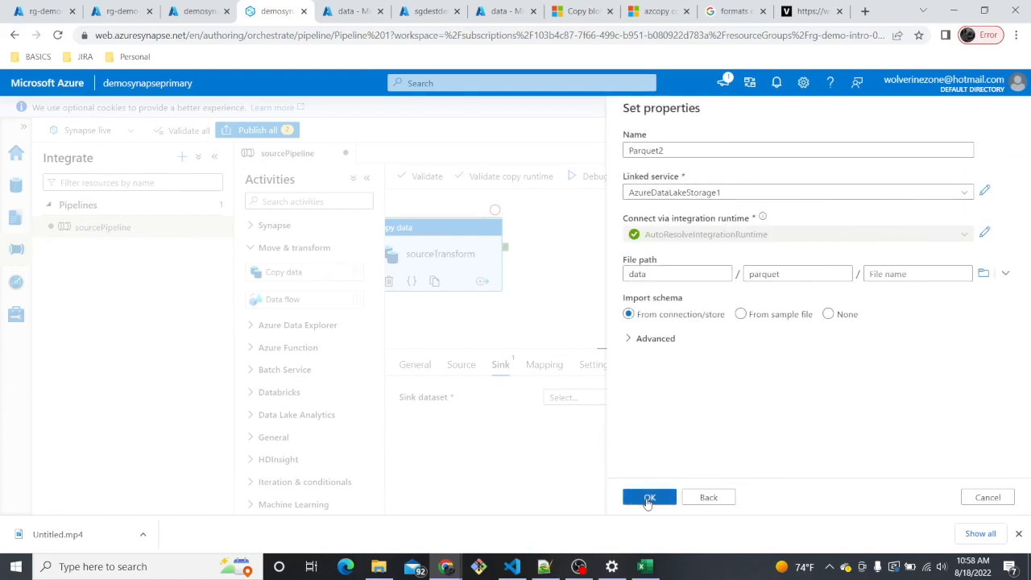
left_click(649, 499)
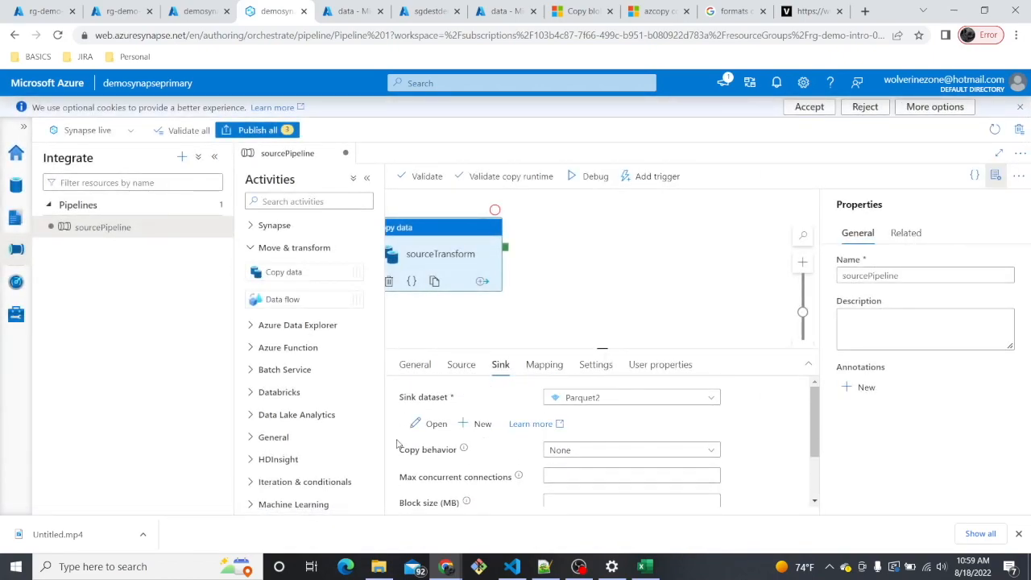
- Set the Parquet2 sink dataset's file name to source.parquet and return to sourcePipeline
left_click(435, 424)
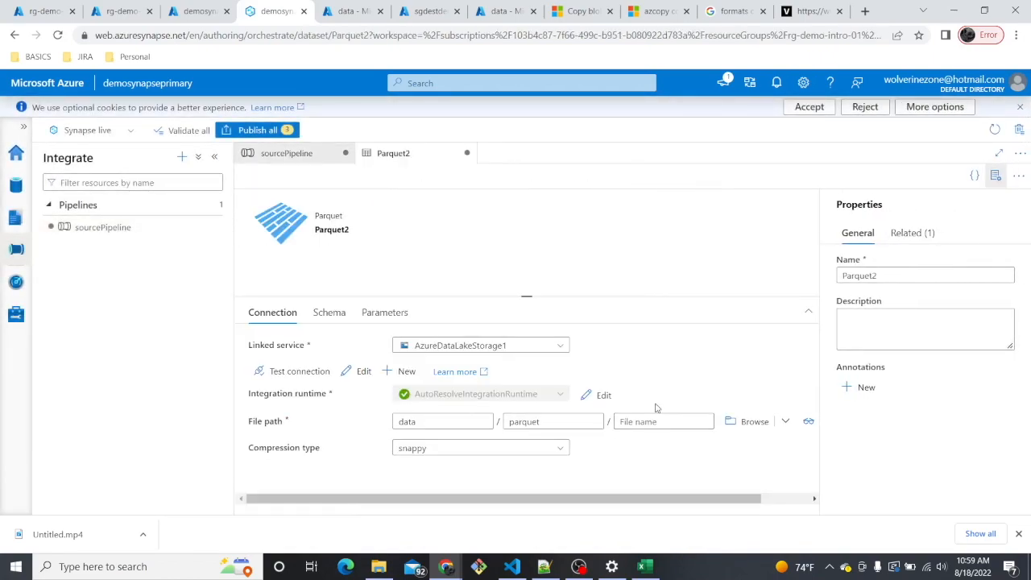
left_click(650, 422)
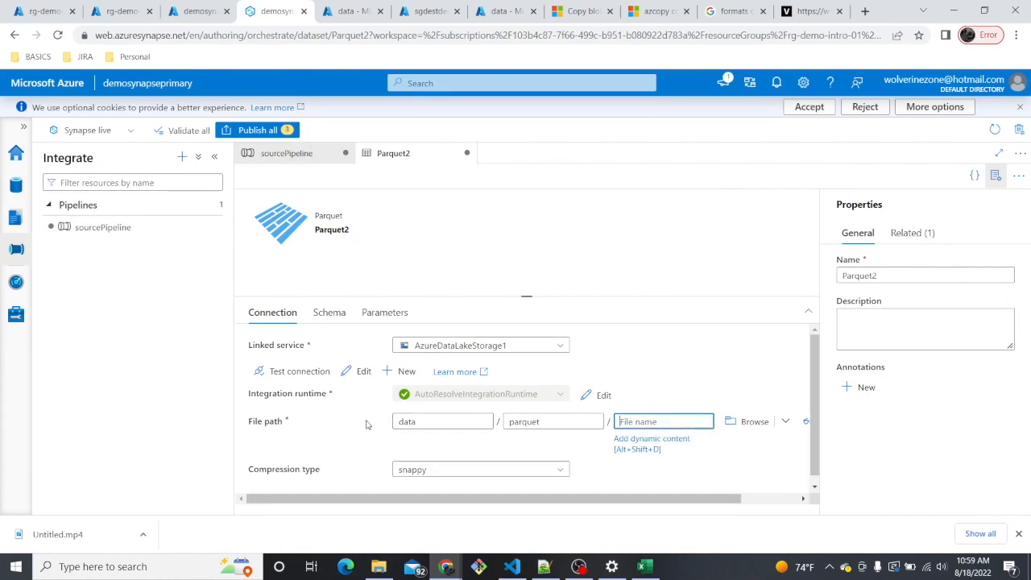
type("source.parquet")
left_click(267, 152)
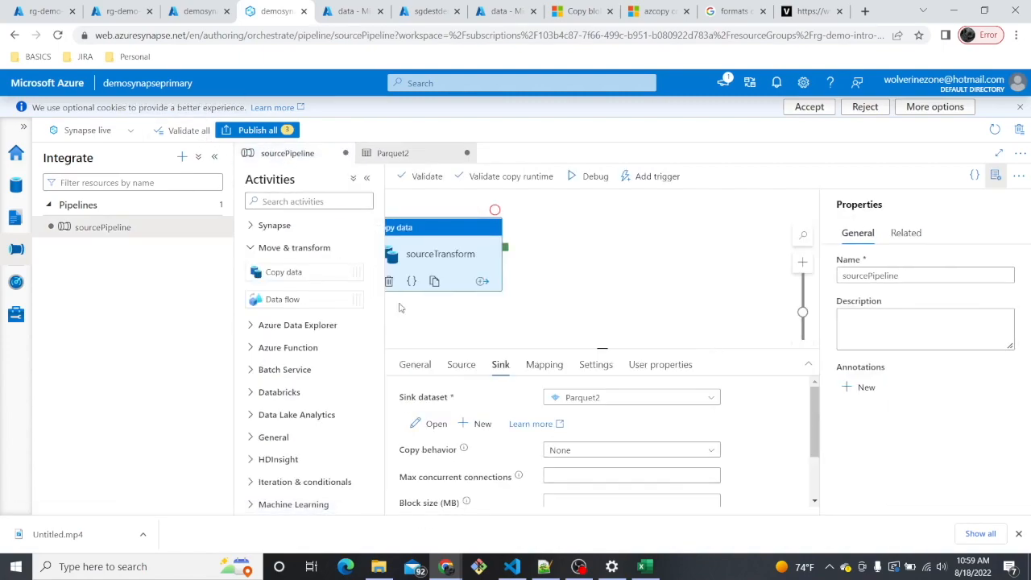
- Import the schemas into the sourceTransform mapping and check the column types against tablaGeneral.csv in Excel
left_click(546, 367)
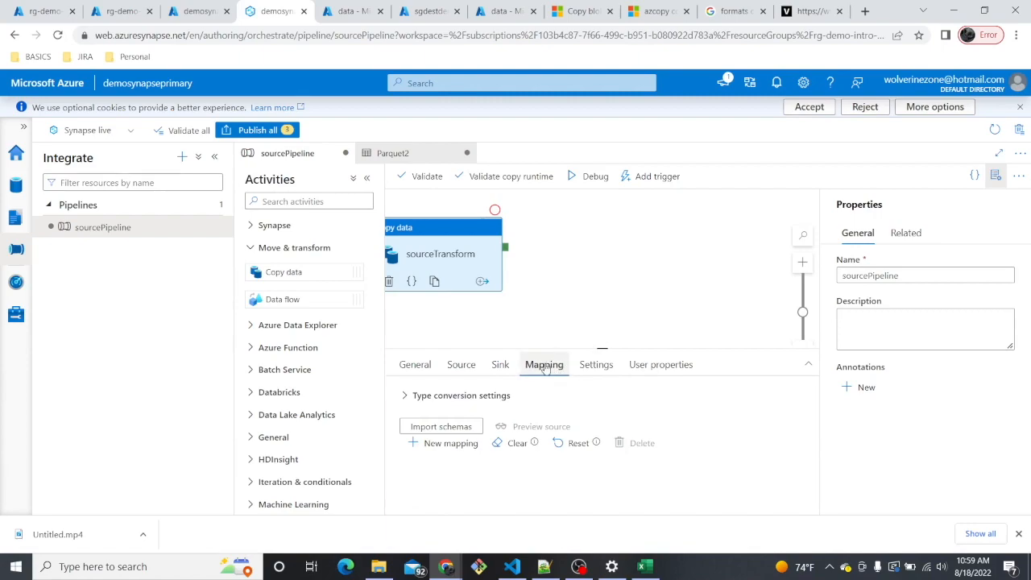
left_click(449, 430)
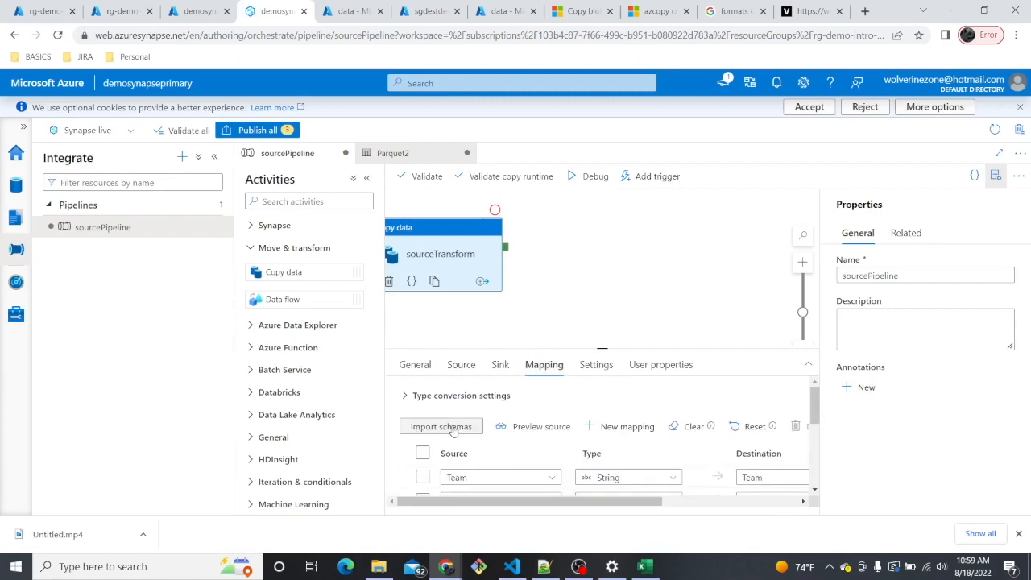
scroll(643, 460, "down", 3)
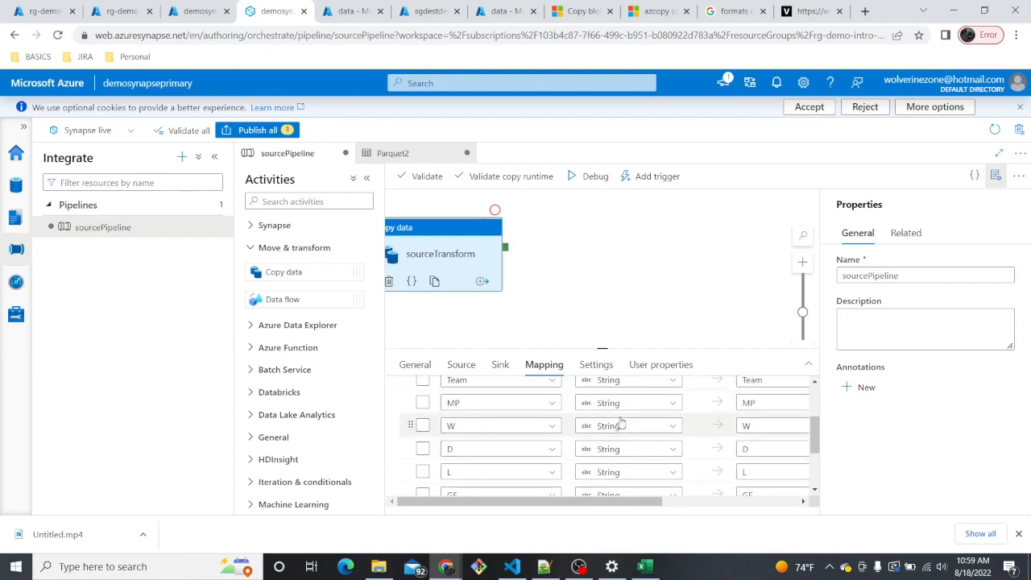
mouse_move(814, 439)
left_mouse_down()
mouse_move(814, 421)
mouse_move(814, 444)
mouse_move(814, 431)
left_mouse_up()
left_click(644, 566)
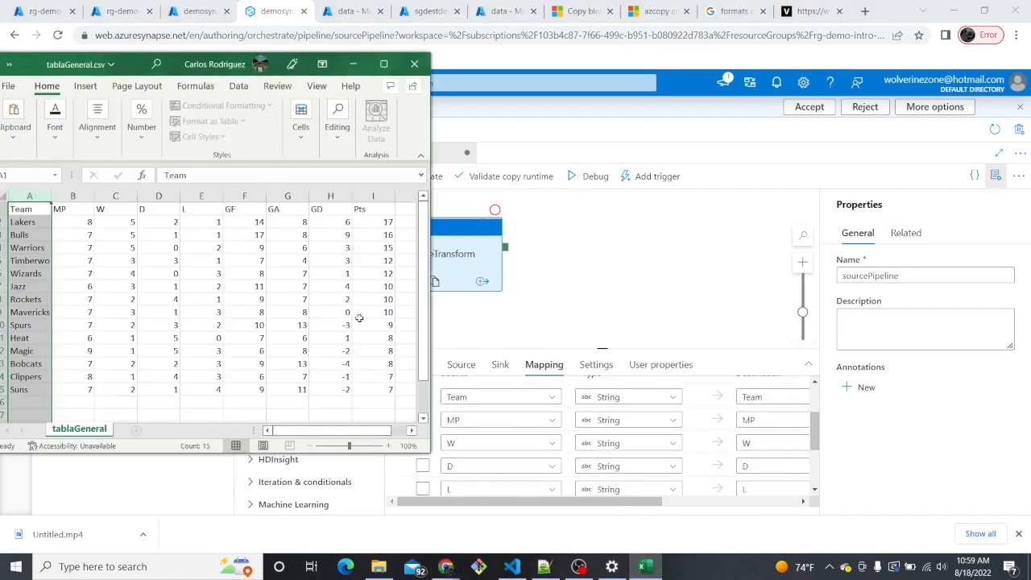
left_click(352, 64)
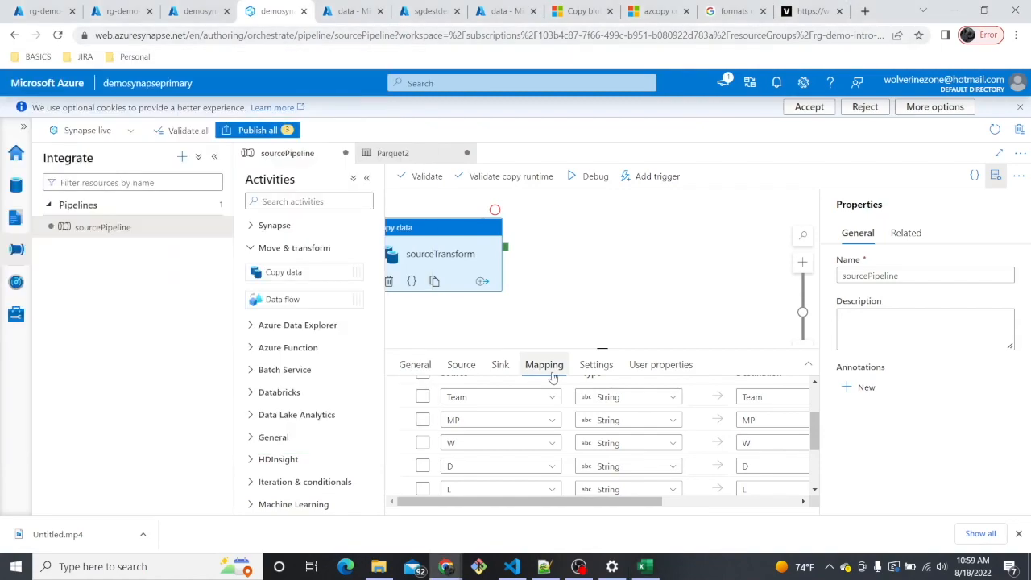
- Set the source type of the MP, W, D, L, GF, GA, GD and Pts columns to Int32 in the sourceTransform mapping
left_click_drag(502, 349, 521, 211)
scroll(497, 295, "down", 1)
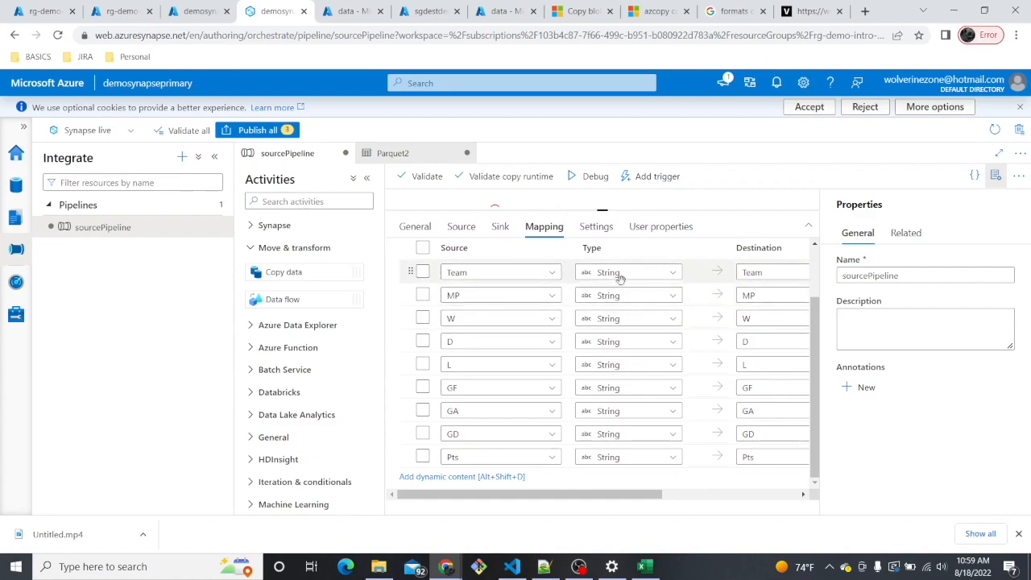
left_click(648, 305)
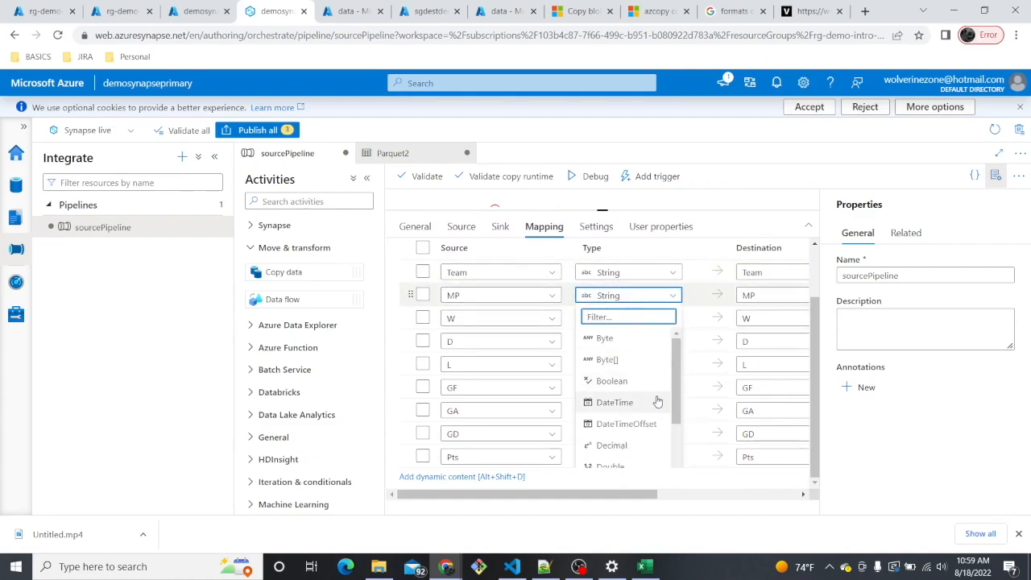
scroll(656, 401, "down", 2)
left_click(622, 388)
left_click(614, 323)
left_click(622, 349)
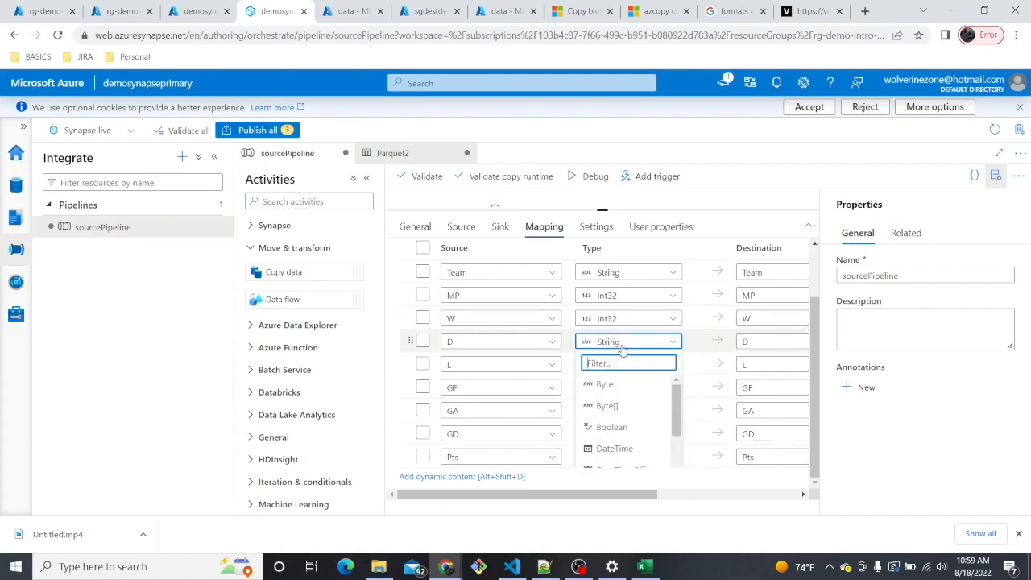
scroll(612, 411, "down", 2)
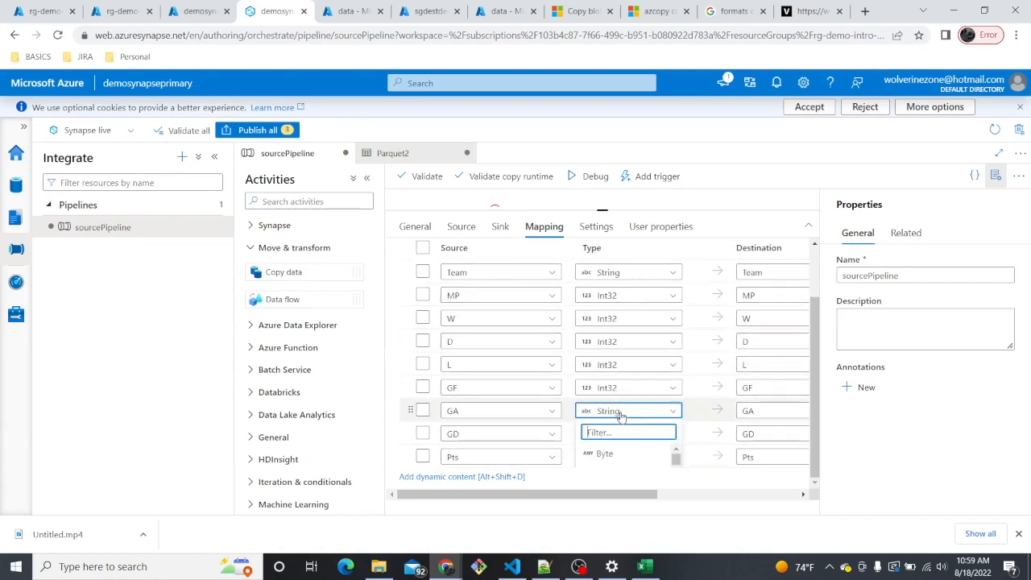
type("int")
left_click(628, 457)
type("int")
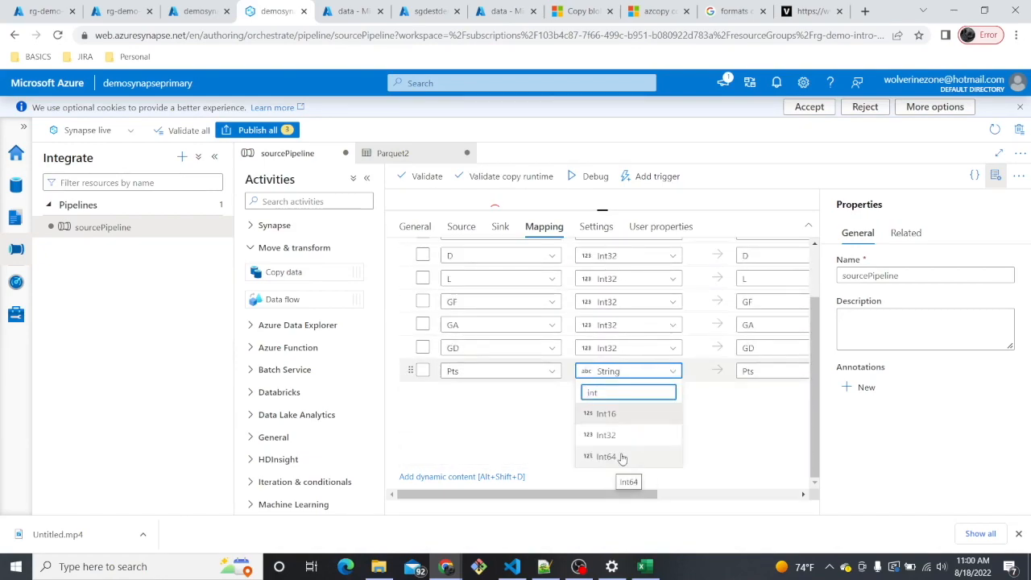
left_click(621, 459)
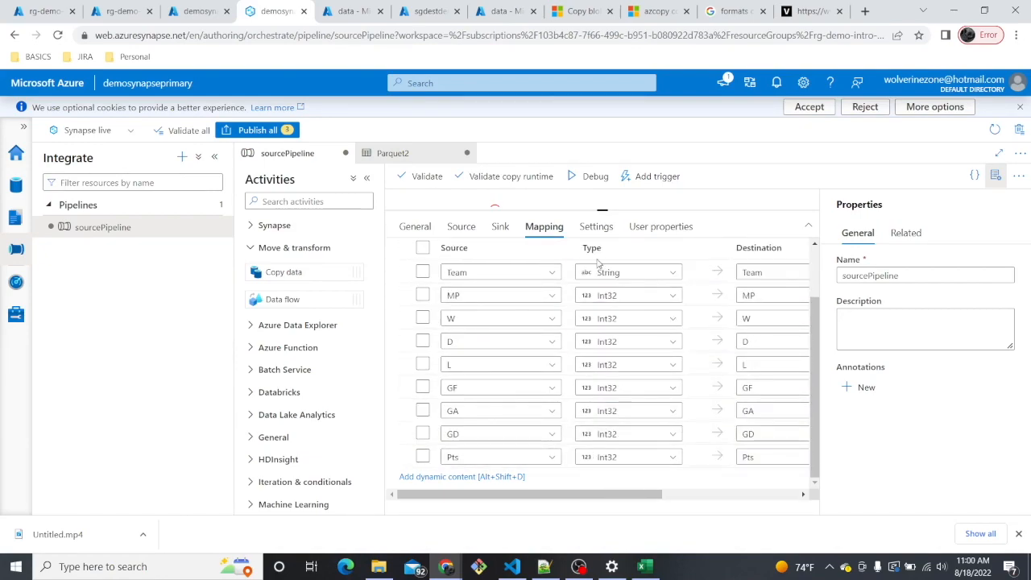
- Start a debug run of sourcePipeline and show its run output
scroll(601, 262, "up", 1)
left_click(592, 176)
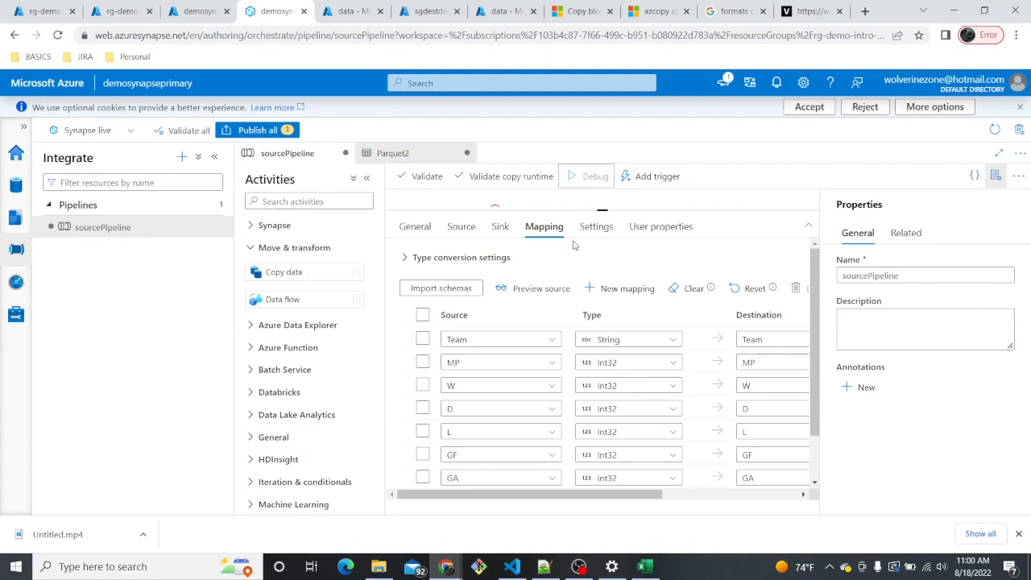
left_click_drag(610, 212, 602, 357)
left_click(499, 330)
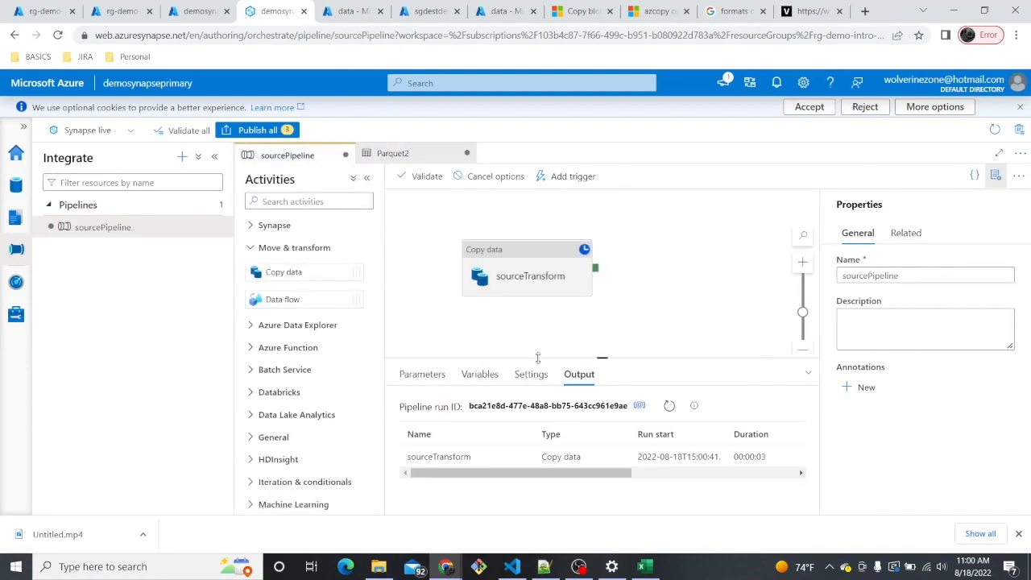
- Monitor the sourceTransform activity's status in the debug run output, refreshing until the run ends
left_click_drag(603, 475, 700, 477)
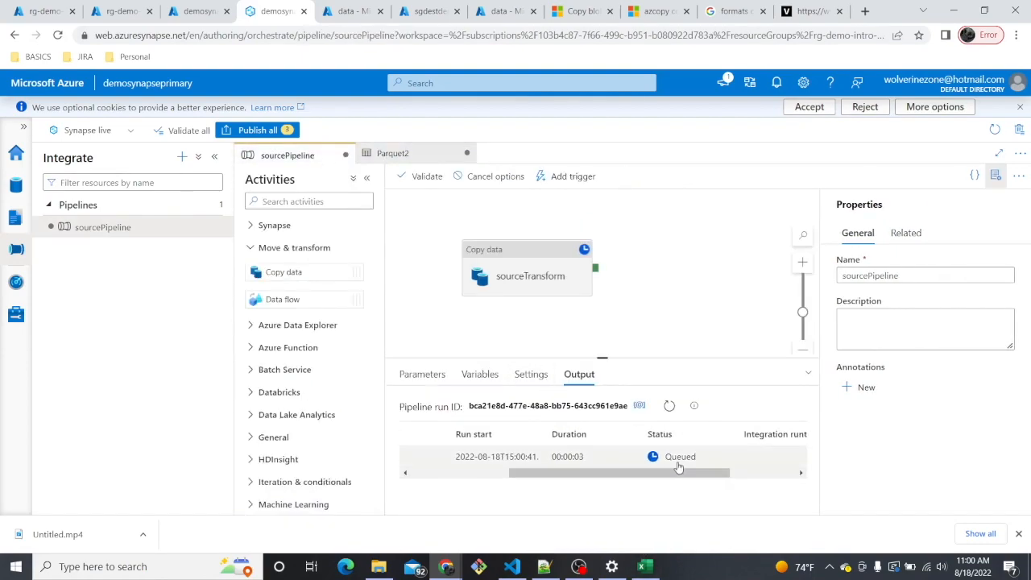
left_click(670, 406)
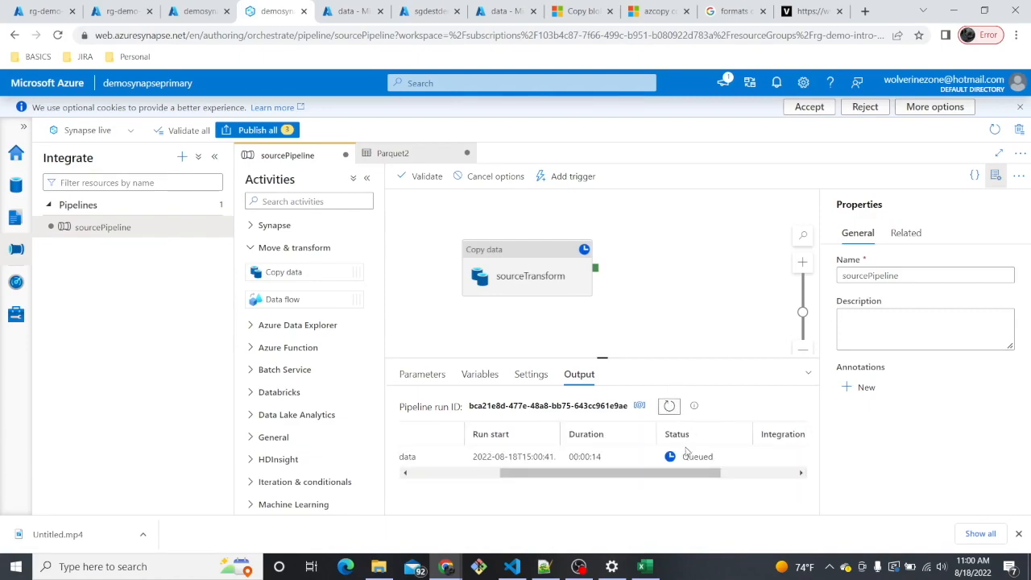
left_click(669, 407)
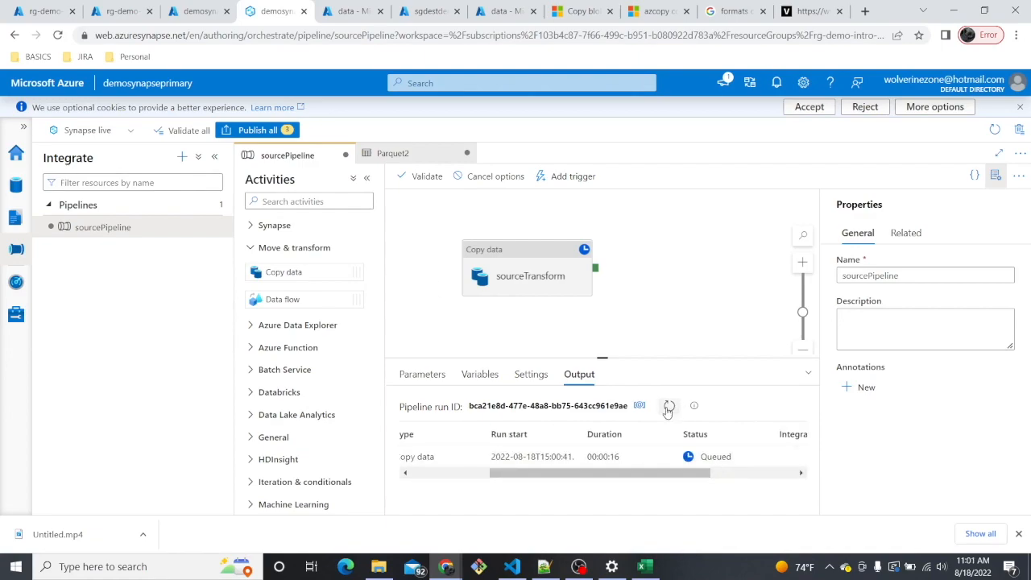
left_click(671, 406)
left_click(671, 407)
left_click_drag(647, 489, 678, 493)
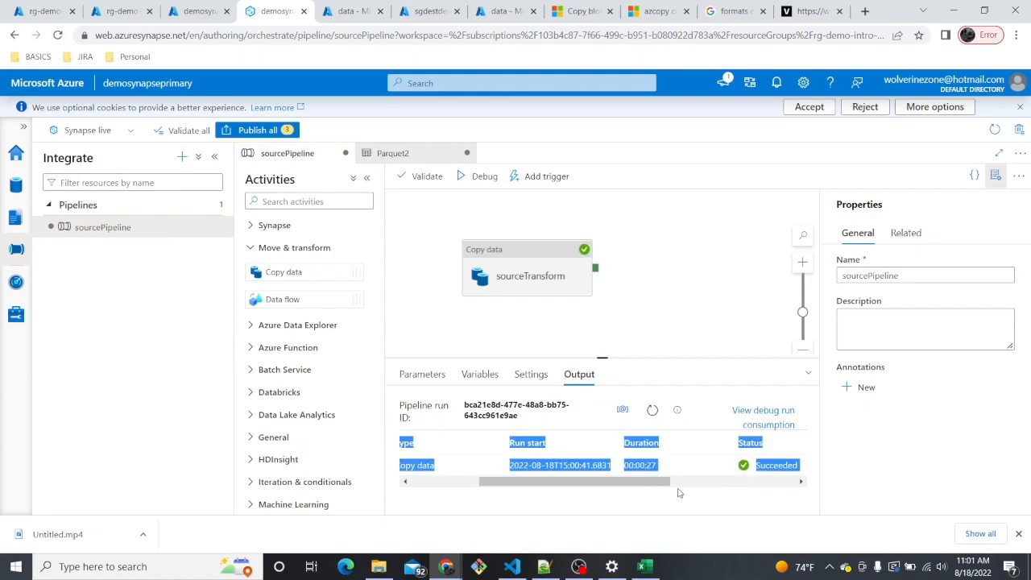
left_click_drag(592, 483, 704, 489)
left_click(644, 507)
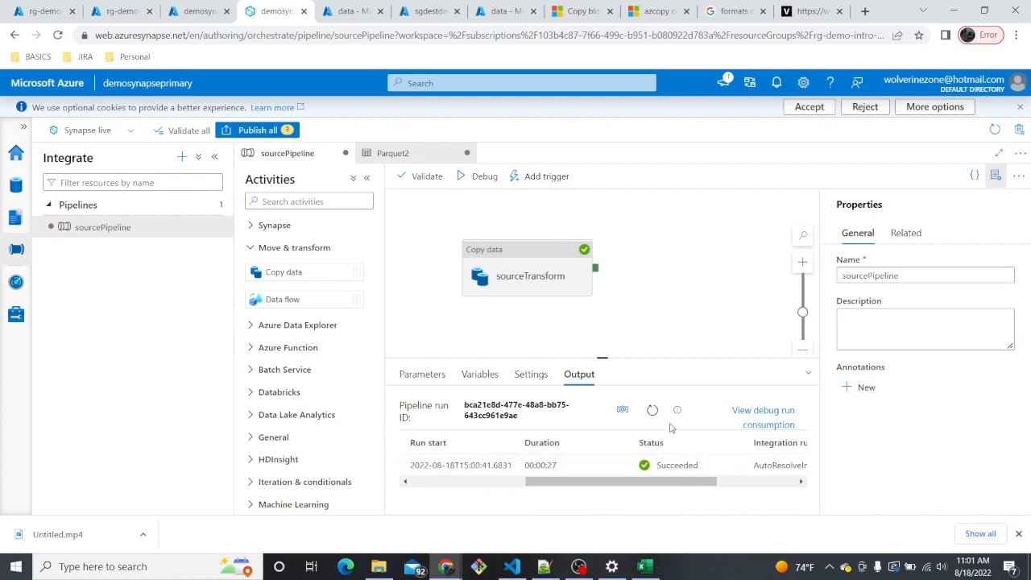
- Check the parquet folder in the data container of the sgsourcedemo storage account for the source.parquet output file
left_click(191, 12)
left_click(121, 11)
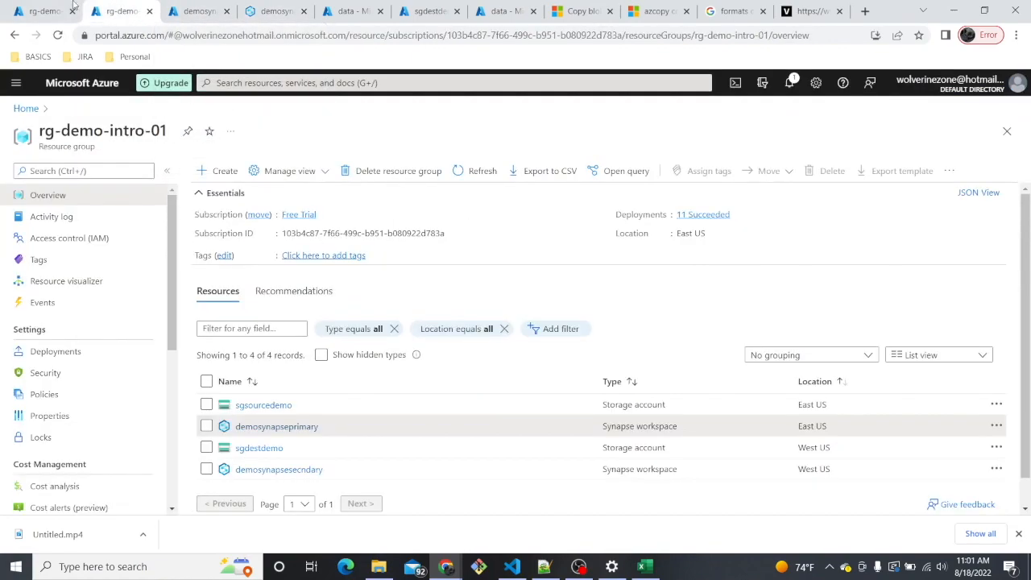
left_click(45, 13)
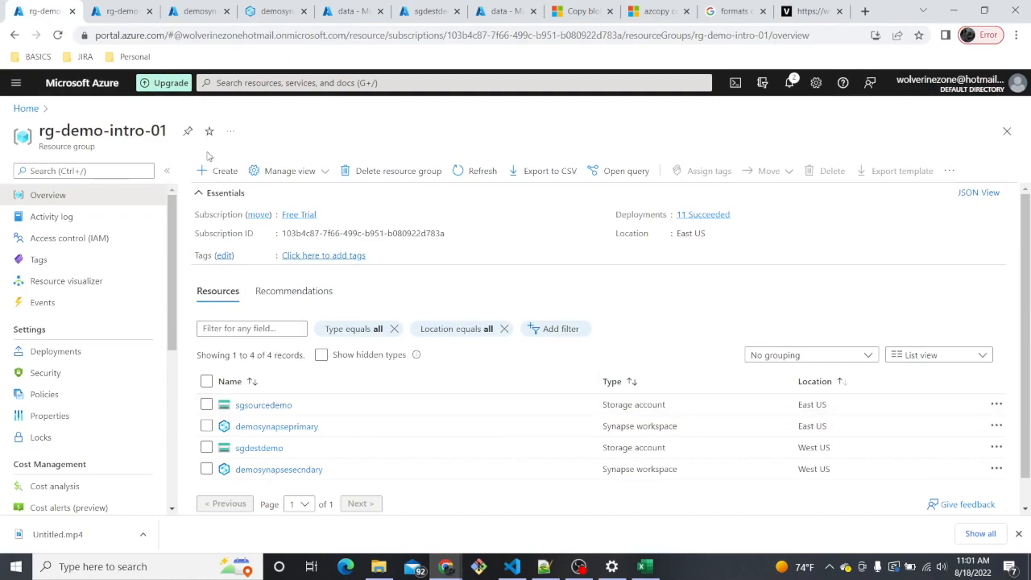
left_click(263, 404)
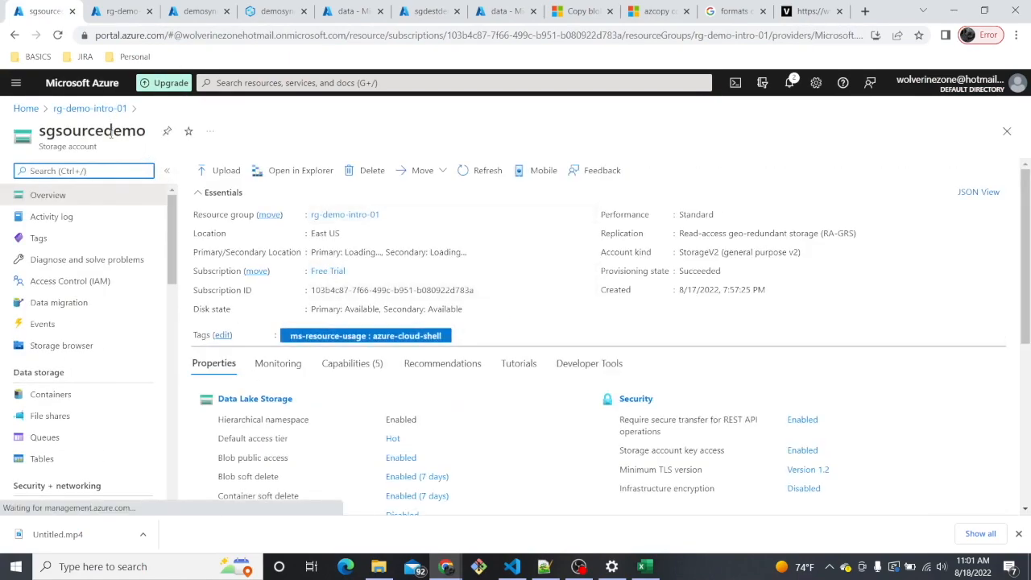
left_click(69, 393)
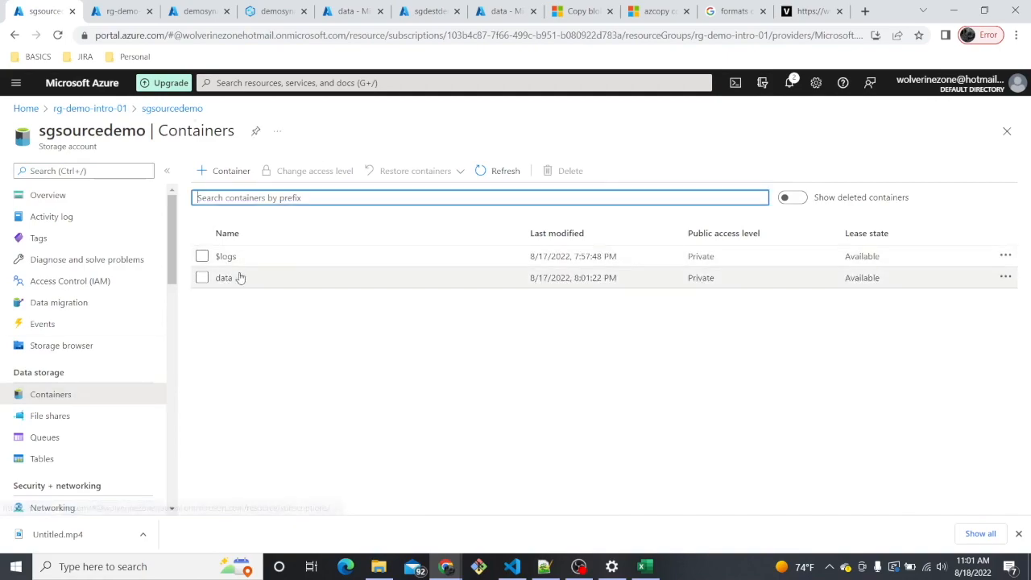
left_click(228, 278)
left_click(239, 290)
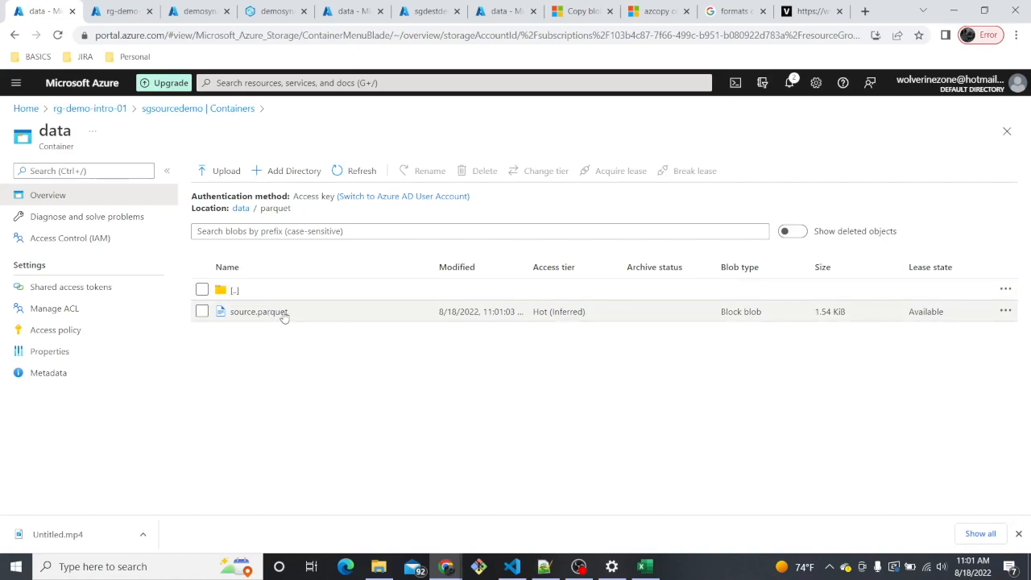
- Return to the demosynapseprimary Synapse workspace and create a lake database named sourceDB
left_click(274, 12)
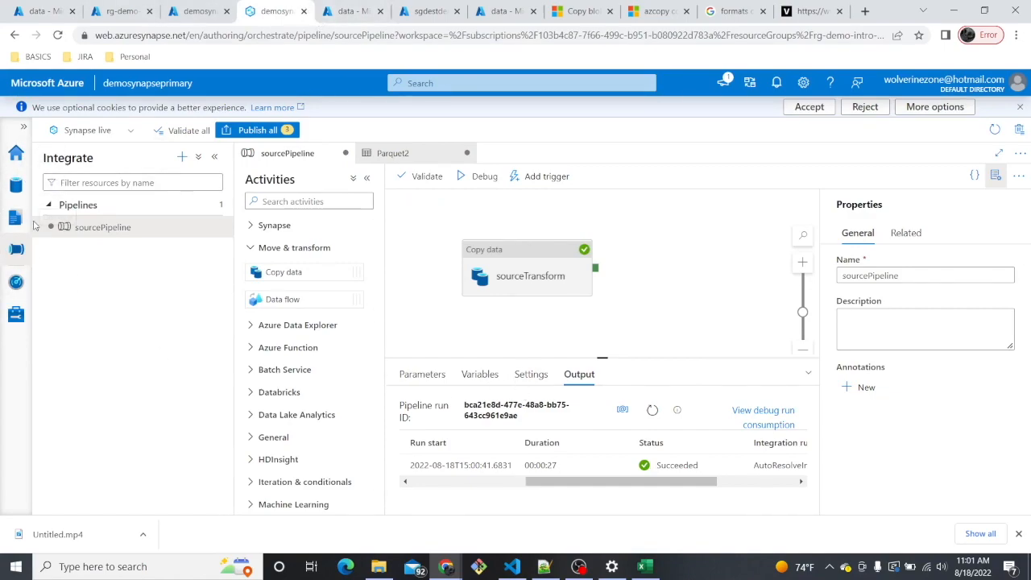
left_click(16, 185)
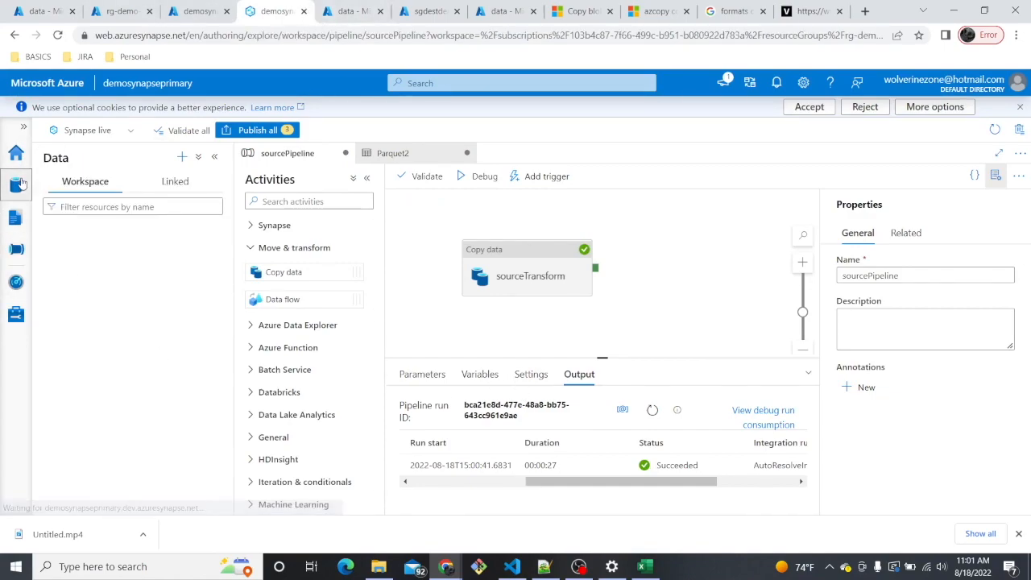
left_click(182, 160)
left_click(227, 220)
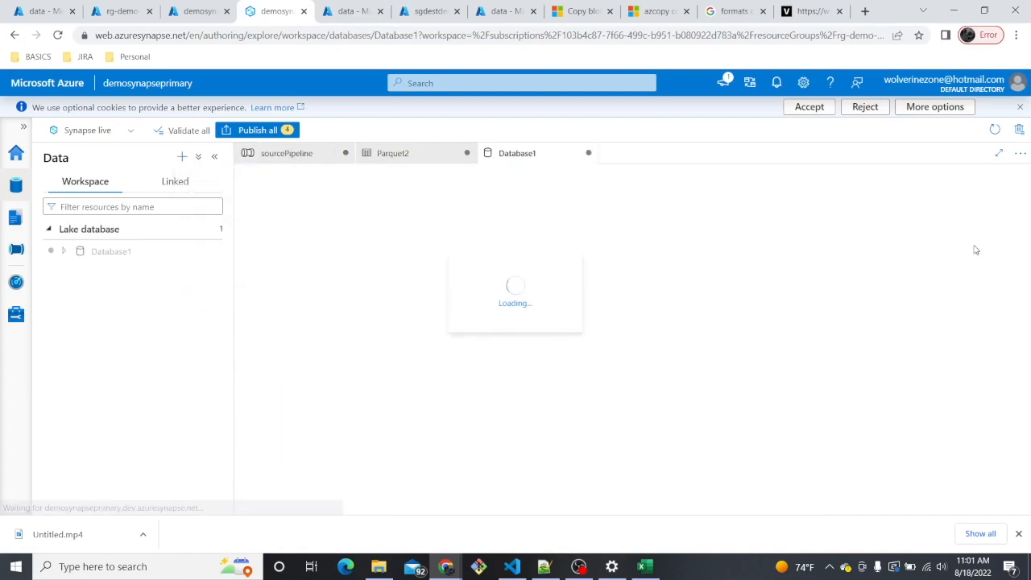
left_click_drag(886, 334, 805, 340)
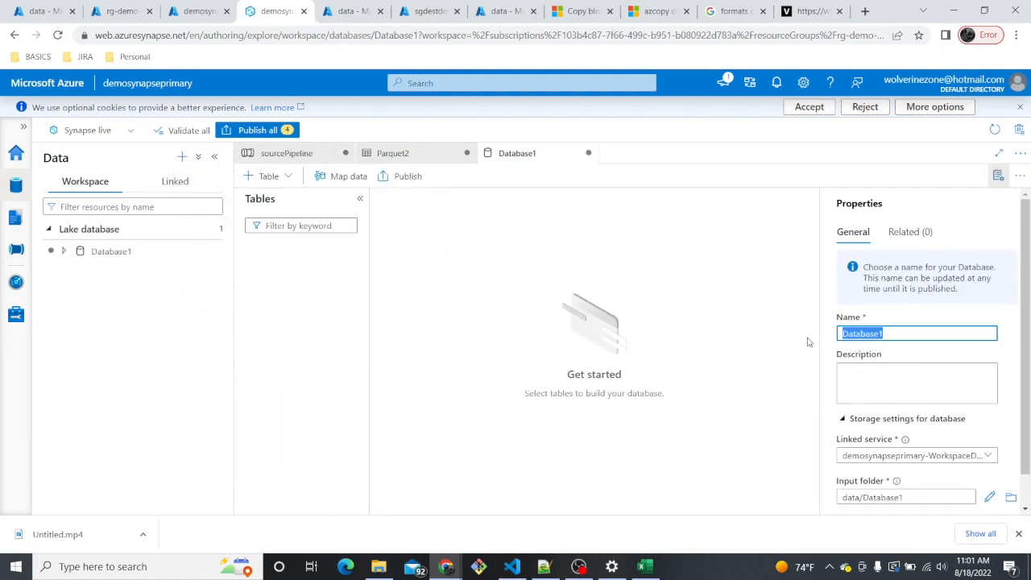
type("sourceDB")
- Start an external table from data lake in sourceDB, named sourceTable, with the AzureDataLakeStorage1 linked service
left_click(247, 178)
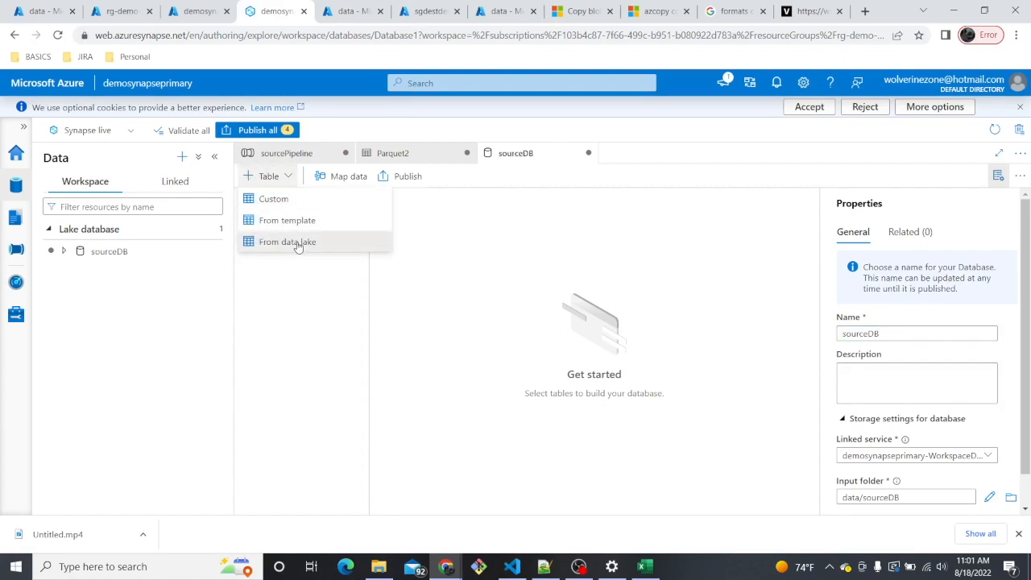
left_click(297, 244)
left_click(780, 202)
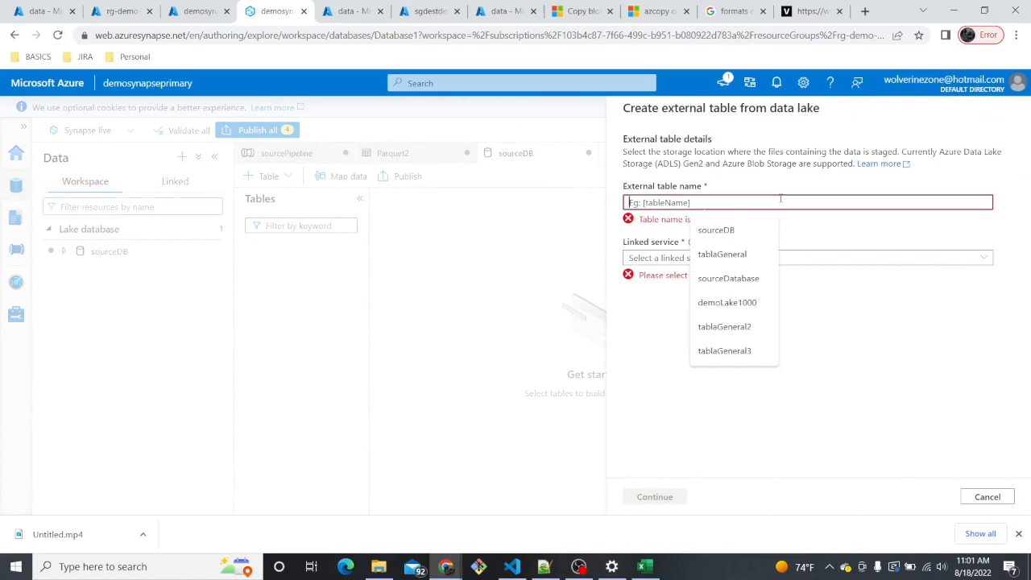
type("sourceTable")
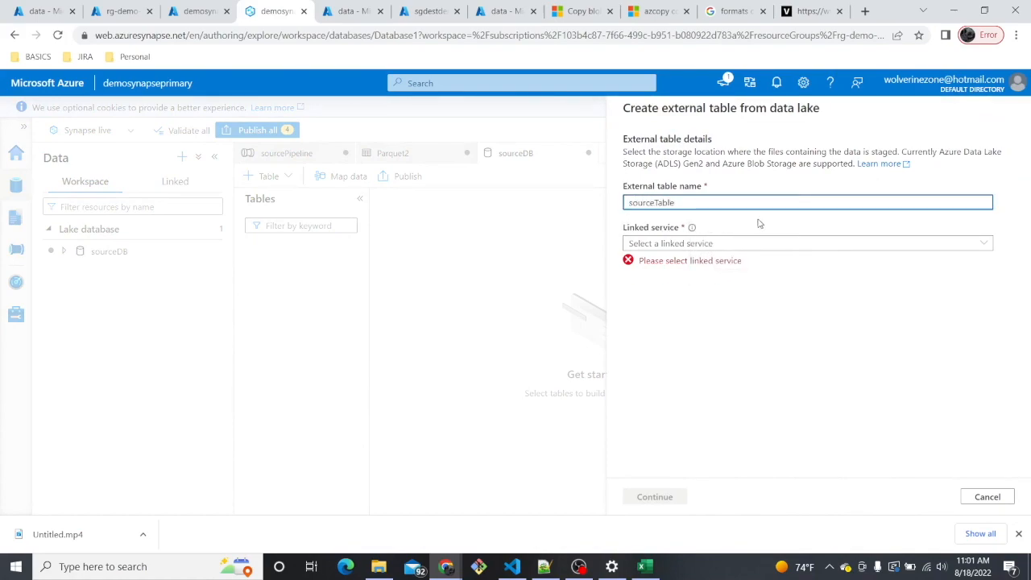
left_click(713, 243)
left_click(692, 285)
- Choose data/parquet/source.parquet as sourceTable's input file and create the external table
left_click(1007, 285)
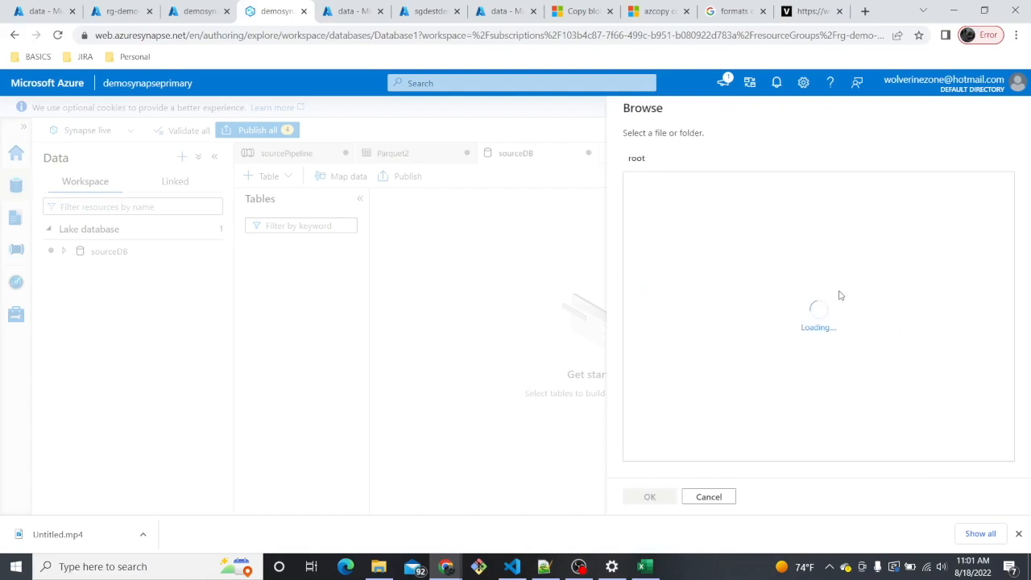
left_click(665, 183)
left_click(653, 496)
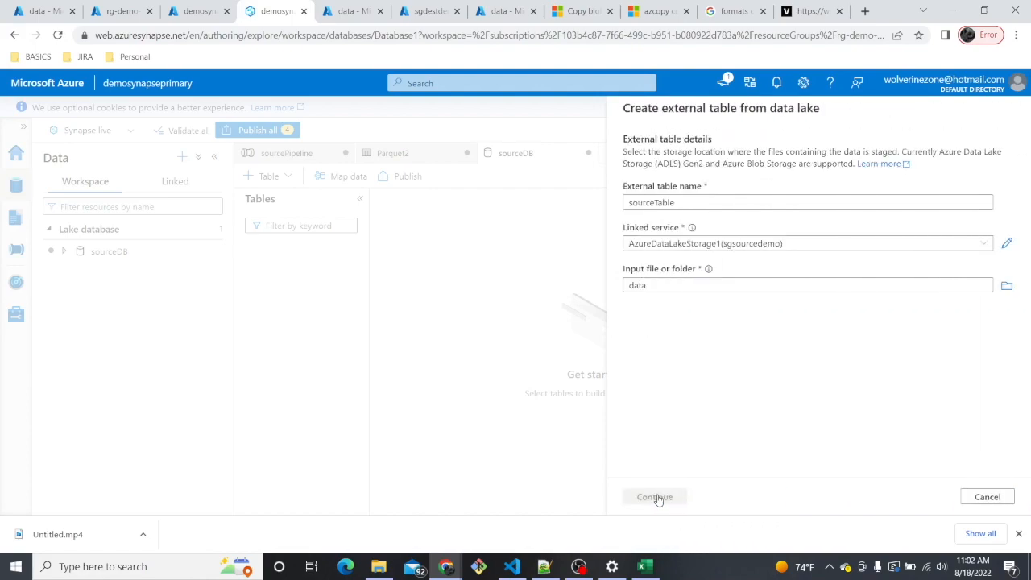
left_click(1007, 285)
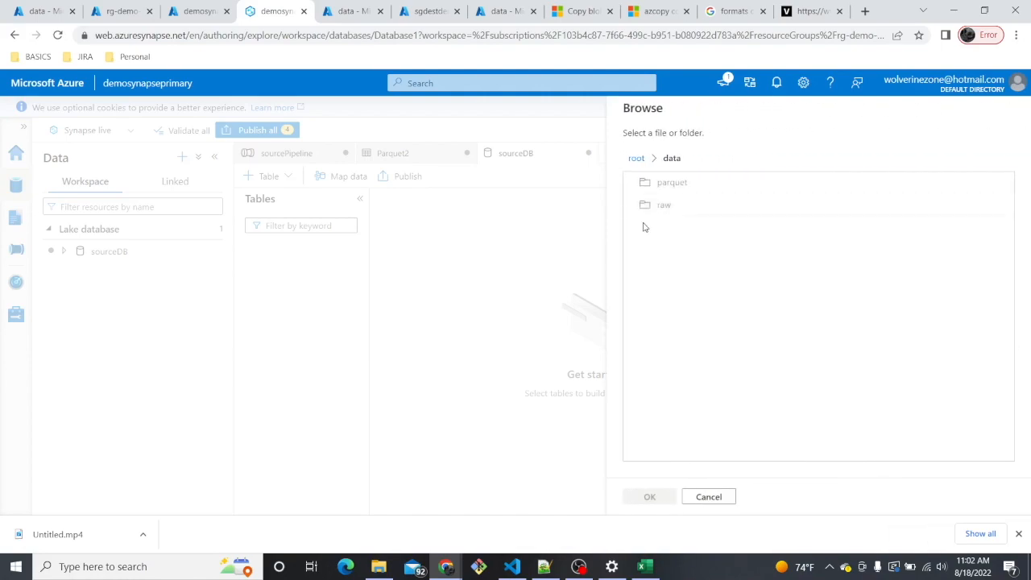
left_click(667, 183)
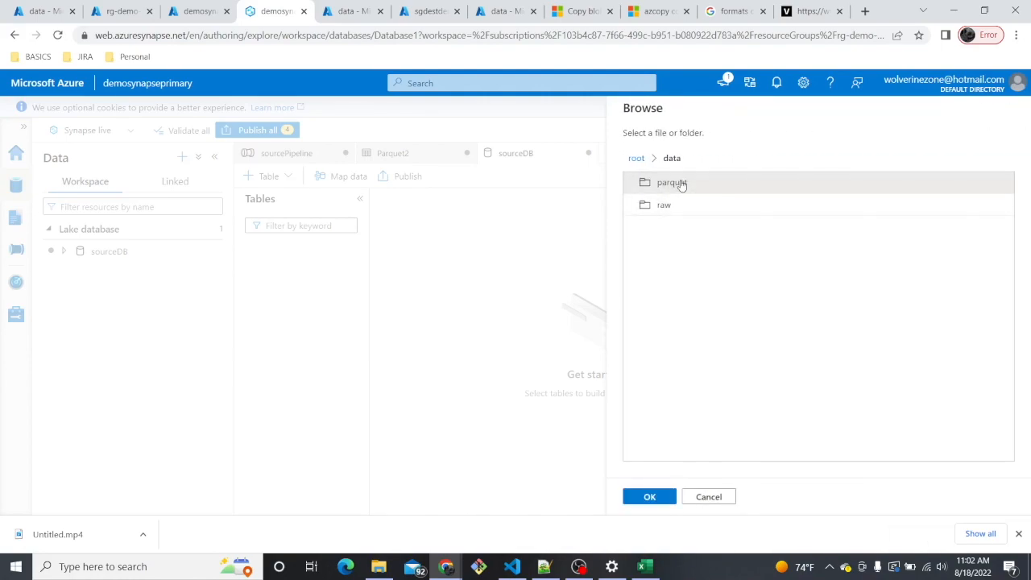
double_click(682, 183)
left_click(672, 183)
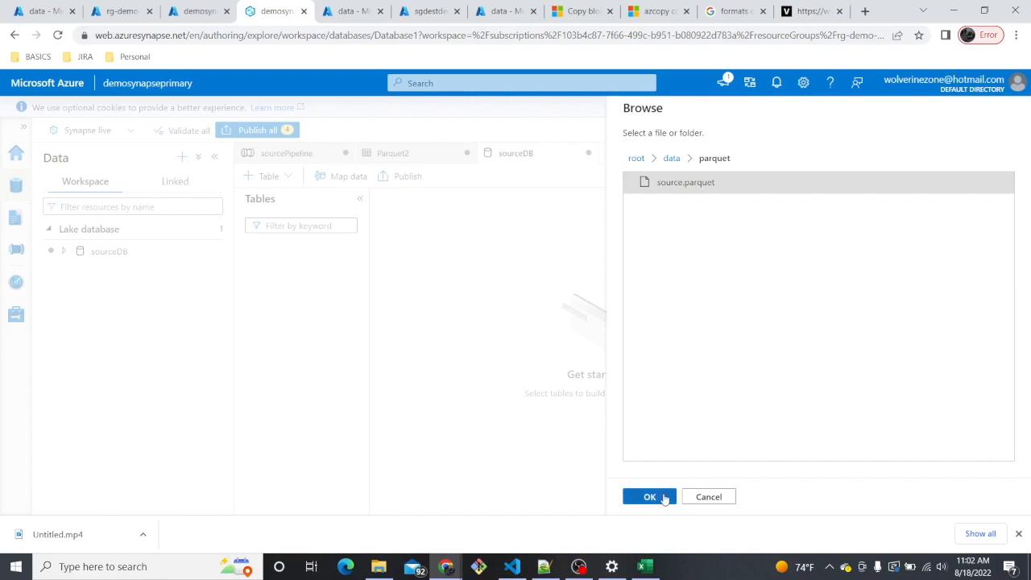
left_click(661, 497)
left_click(657, 497)
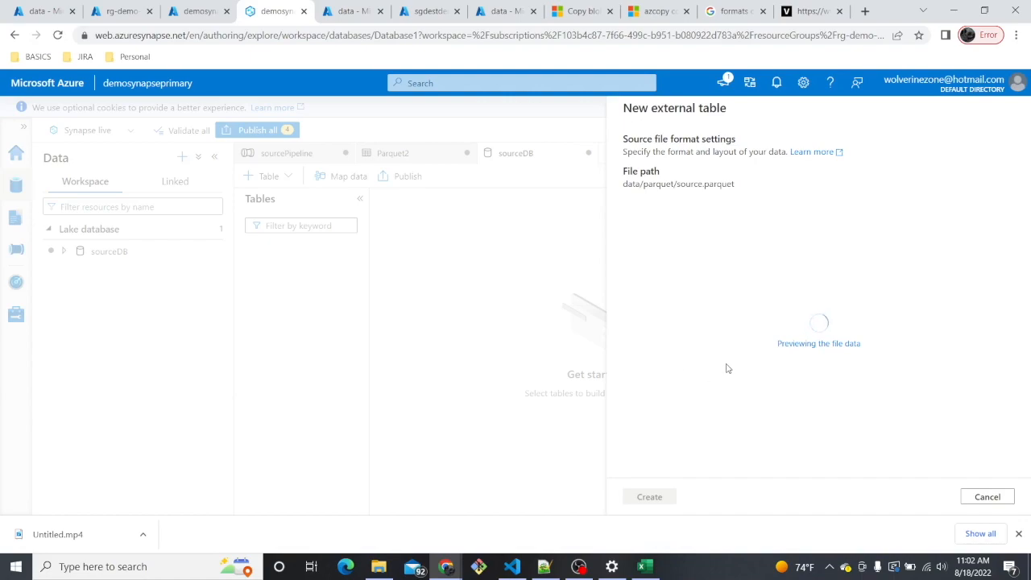
left_click(650, 497)
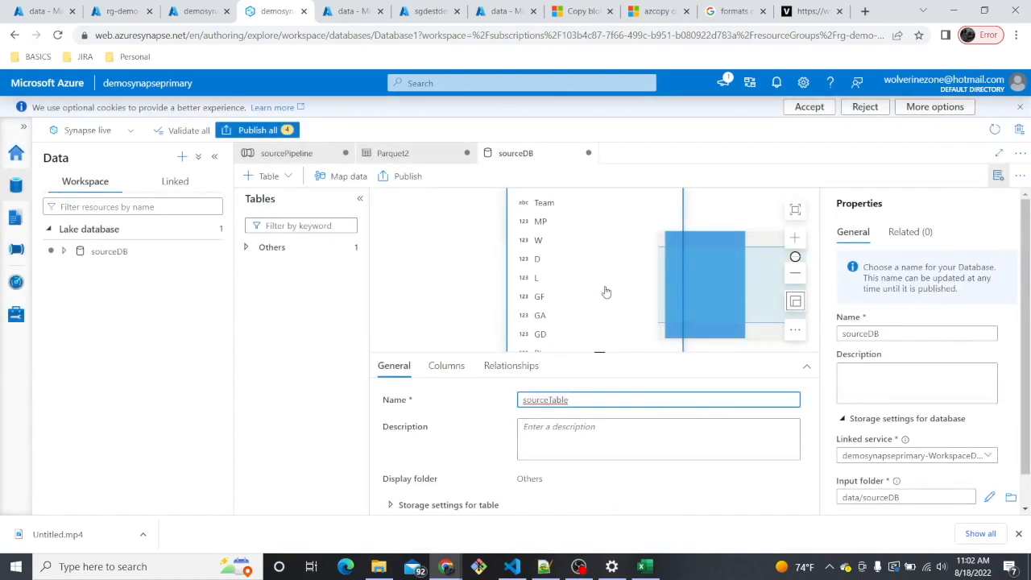
- Review sourceTable's columns and their data types in the sourceDB database designer
left_click_drag(585, 207, 476, 209)
scroll(464, 234, "down", 1)
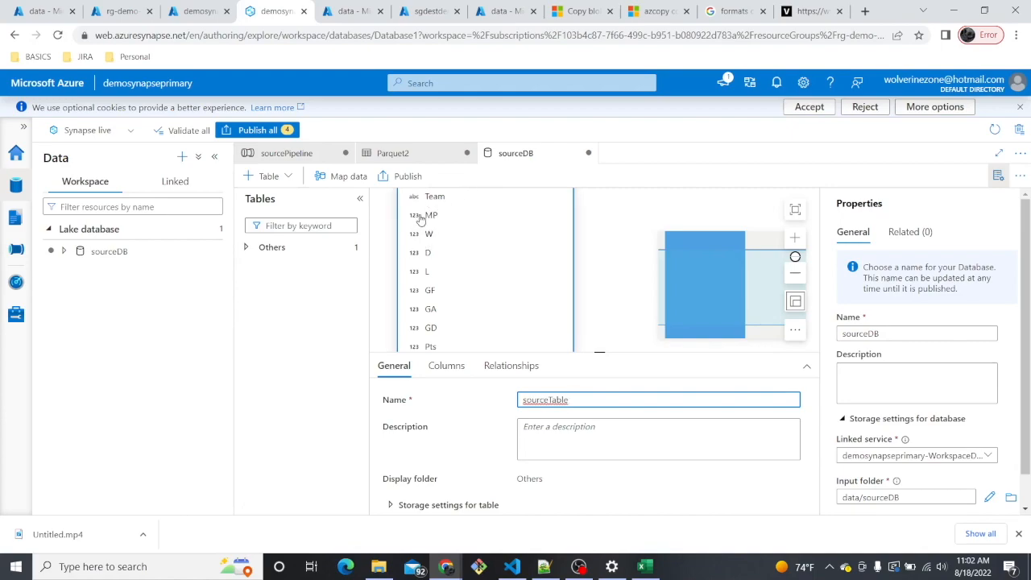
left_click(445, 368)
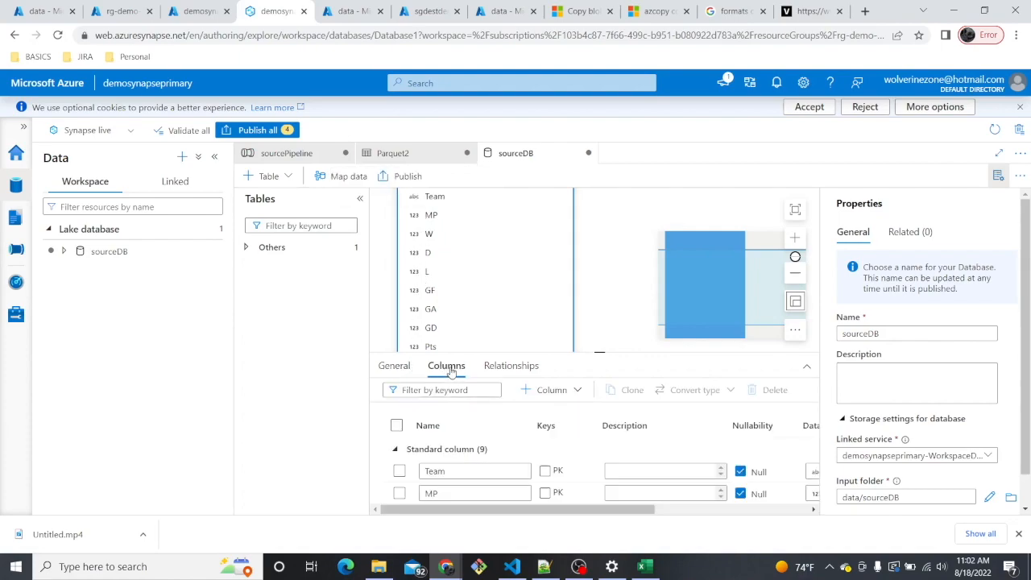
scroll(487, 459, "down", 1)
scroll(583, 465, "up", 2)
scroll(482, 439, "down", 1)
scroll(481, 452, "up", 1)
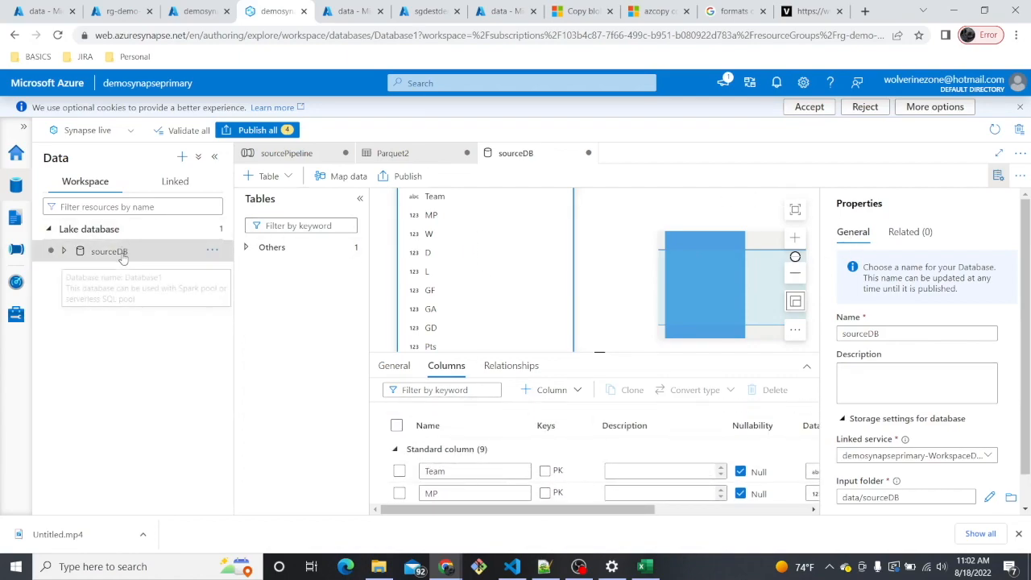
- Examine the sourceTable diagram and its full column list in the sourceDB designer
scroll(462, 240, "up", 1)
scroll(466, 238, "down", 1)
scroll(474, 251, "up", 1)
scroll(474, 251, "down", 1)
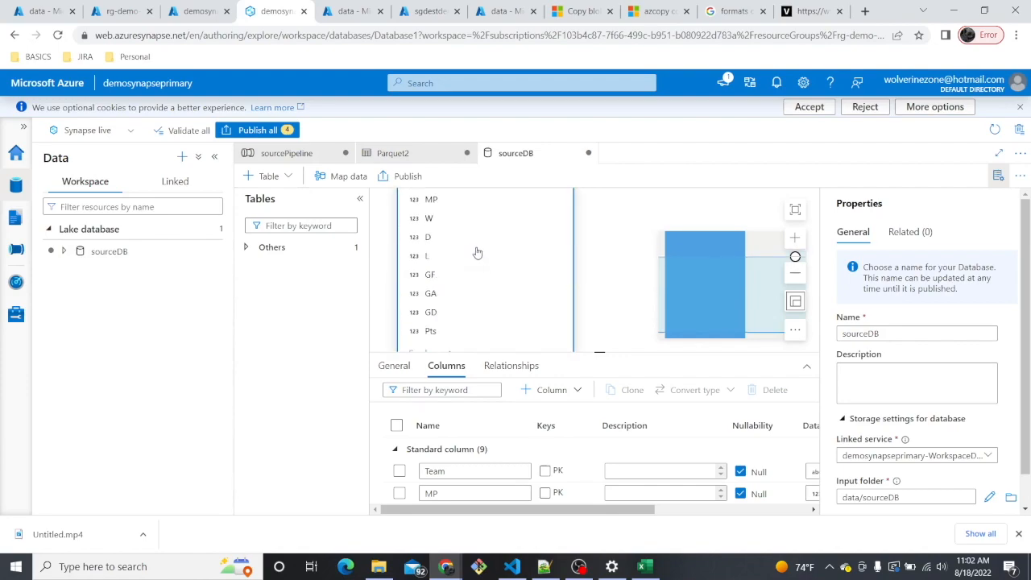
left_click(795, 273)
left_click(795, 280)
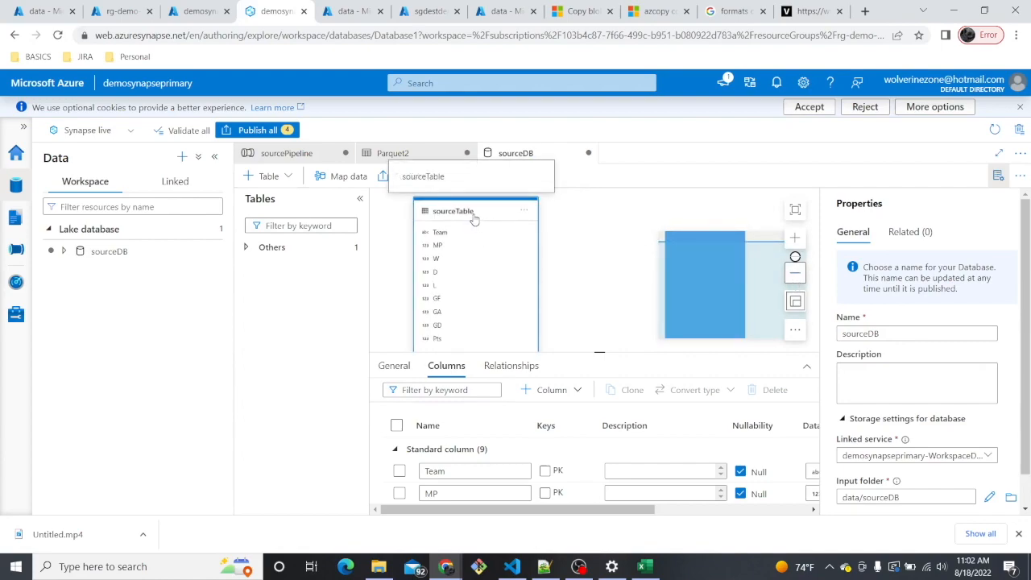
- Review the sgdestdemo storage account's name, location and hierarchical namespace setting
left_click(353, 12)
left_click(409, 15)
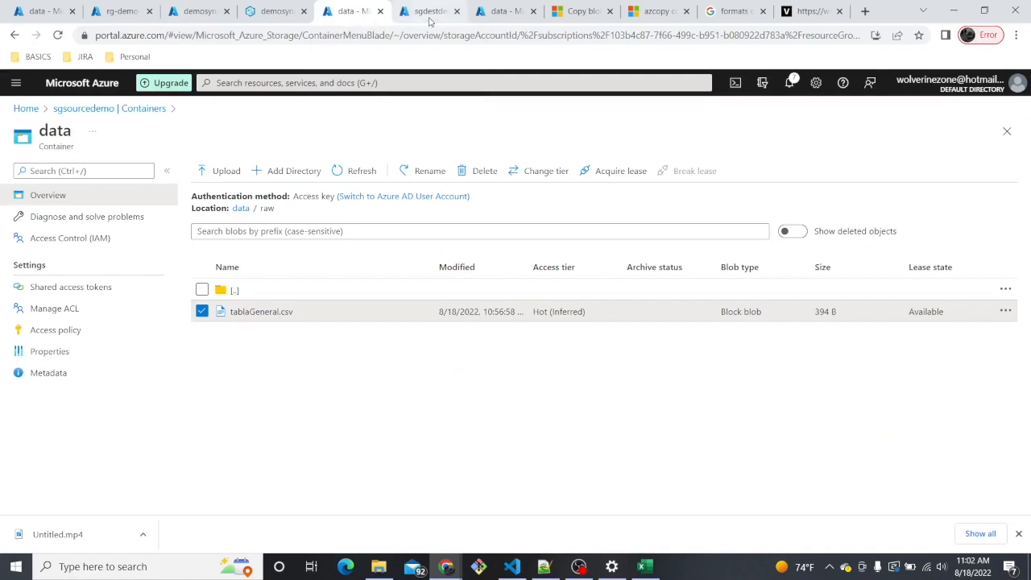
left_click_drag(133, 135, 39, 133)
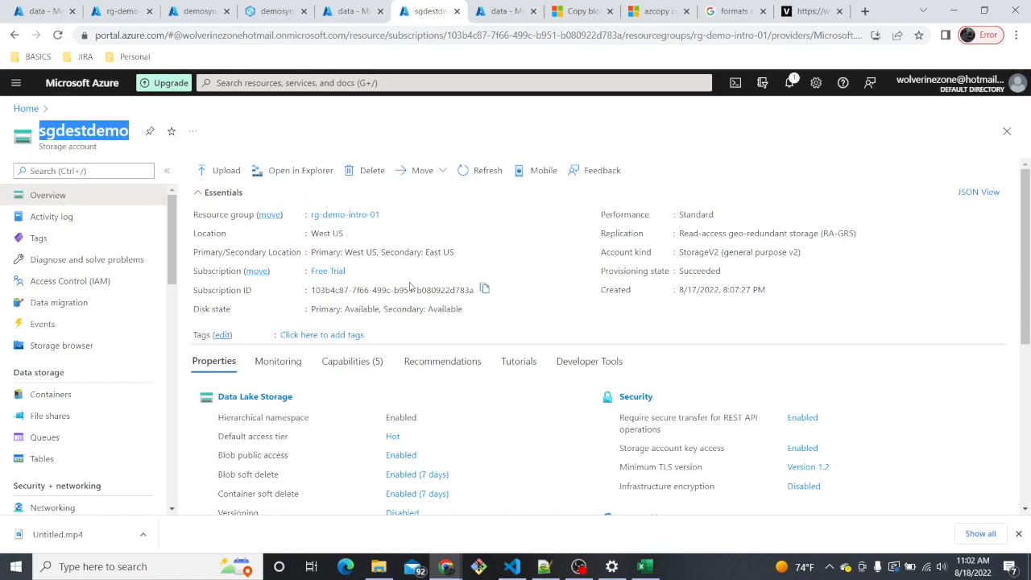
double_click(322, 233)
left_click_drag(344, 233, 303, 233)
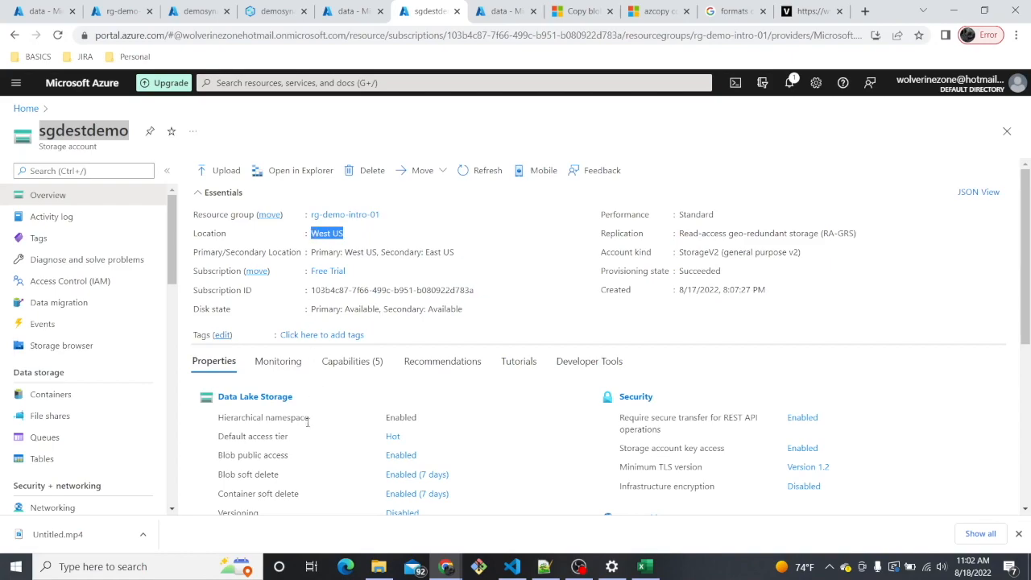
left_click_drag(308, 419, 216, 420)
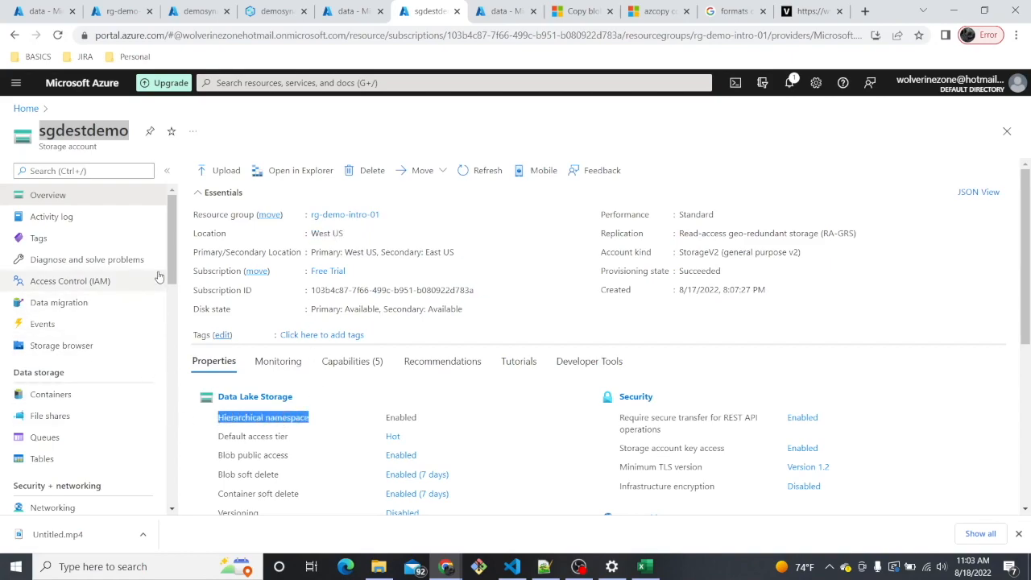
- Open sgdestdemo's data container and start a Cloud Shell session beside it
left_click(53, 394)
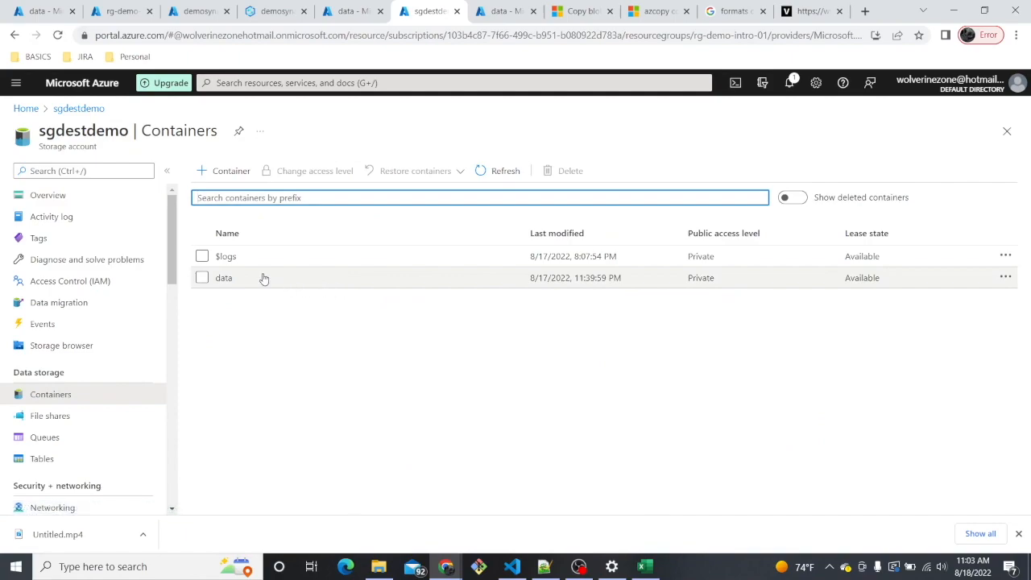
left_click(224, 278)
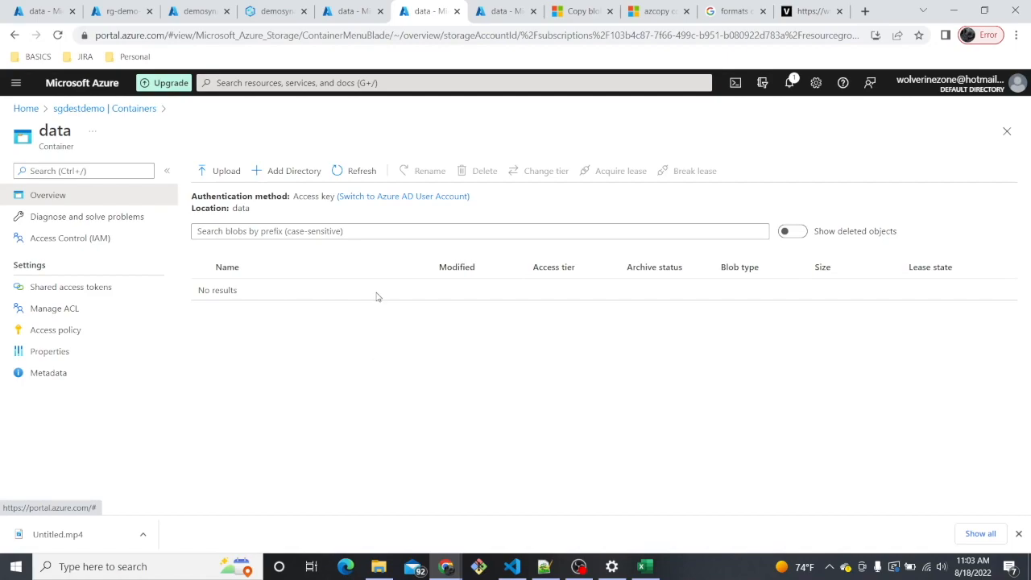
left_click(736, 86)
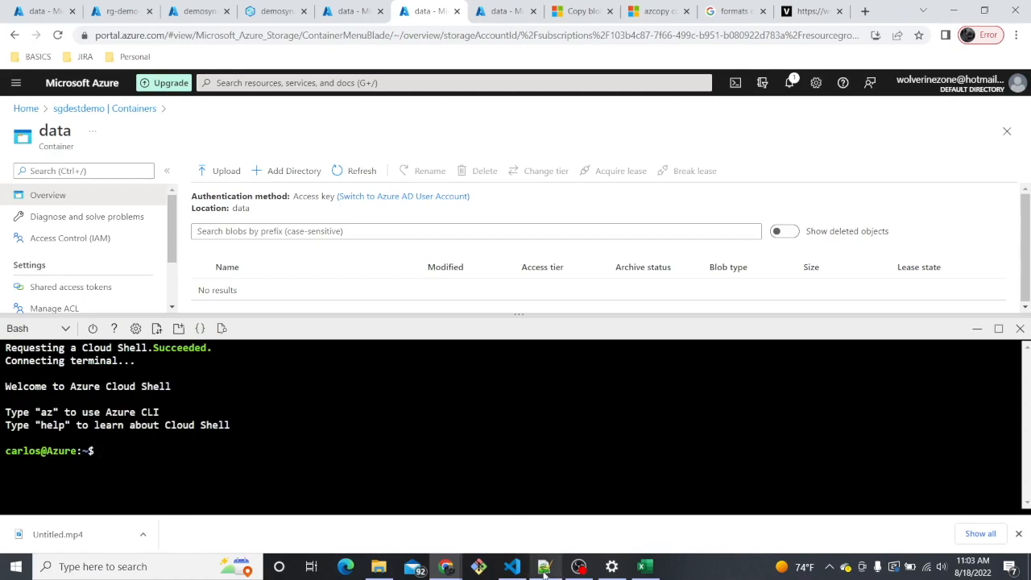
- Review the template azcopy copy "SOURCE" "DESTINATION" --recursive in Notepad++ and return to the Azure portal
mouse_move(540, 569)
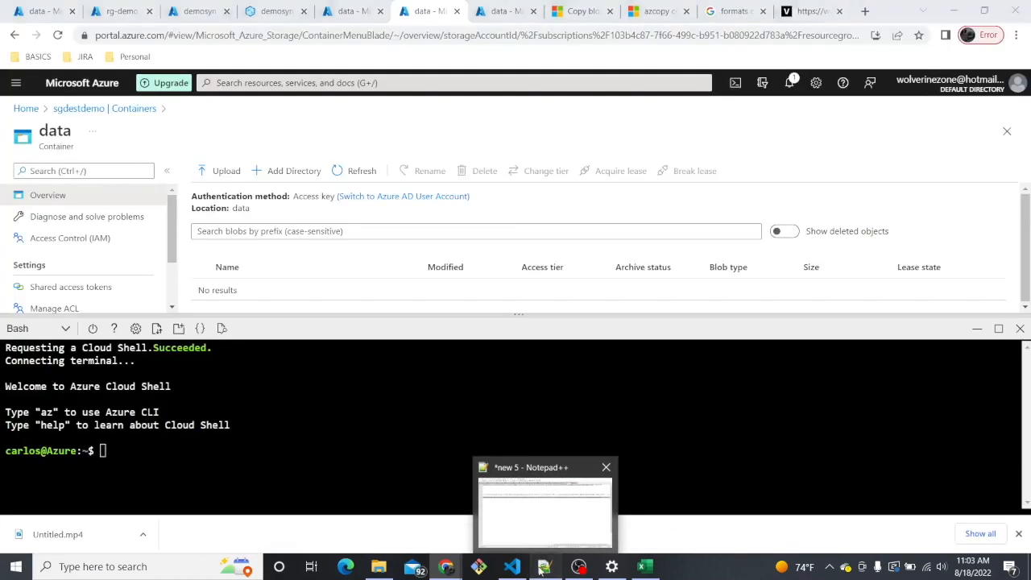
left_click(540, 568)
left_click(735, 54)
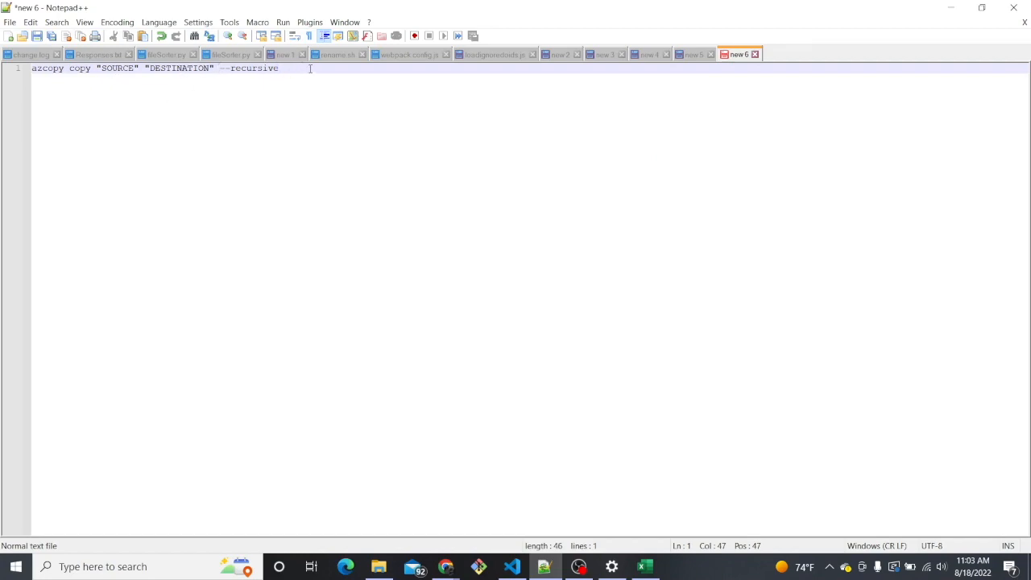
left_click(951, 7)
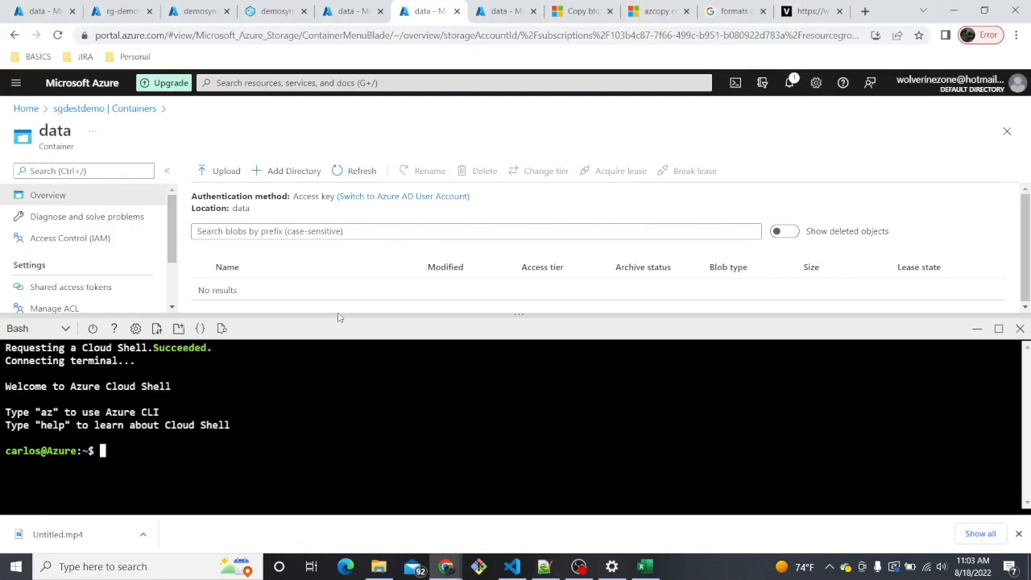
- Check the resources in rg-demo-intro-01, and run the recursive azcopy copy from sgsourcedemo's data container to sgdestdemo's data container in Cloud Shell
left_click_drag(340, 314, 336, 335)
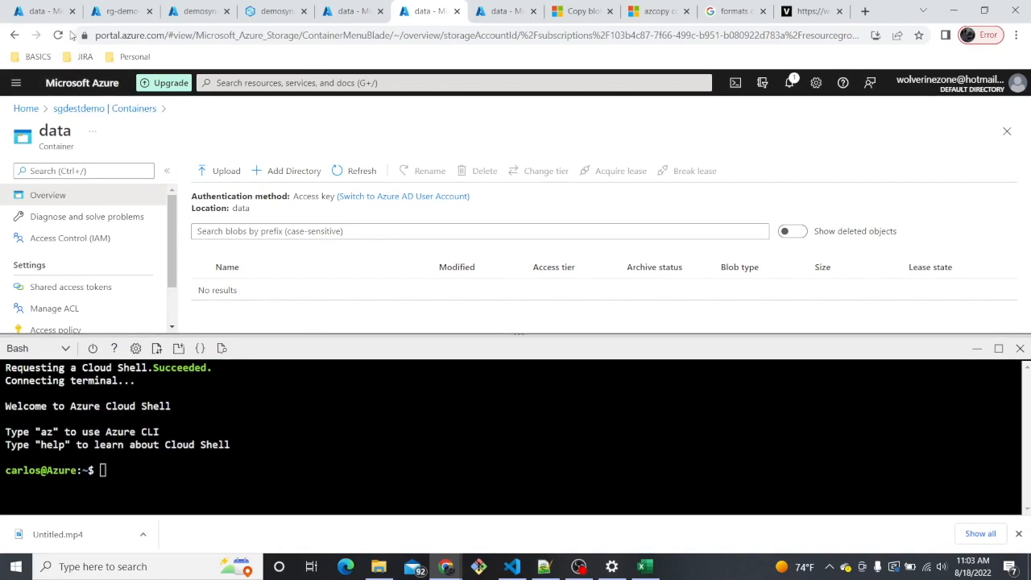
left_click(121, 11)
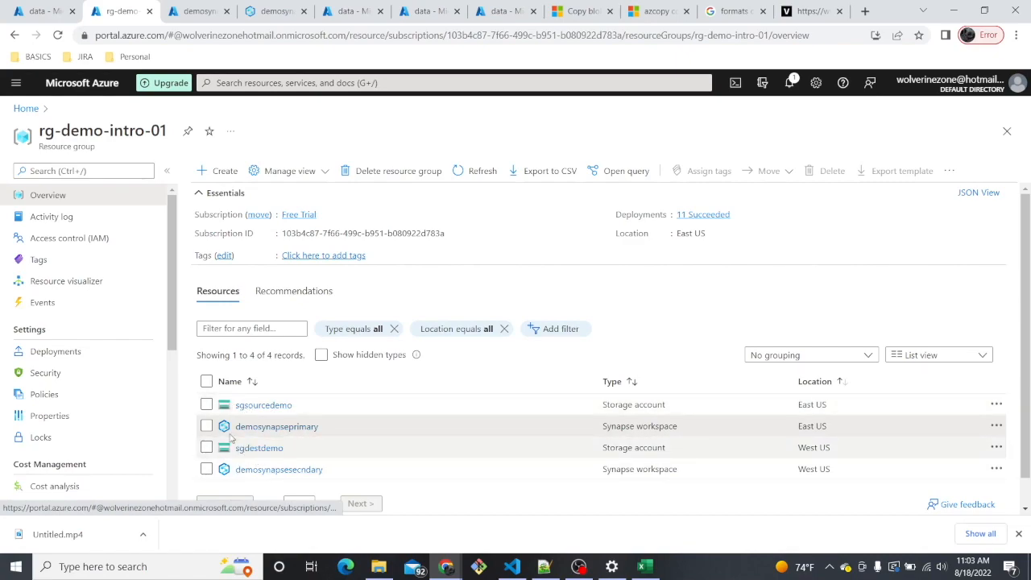
left_click(348, 10)
left_click(432, 11)
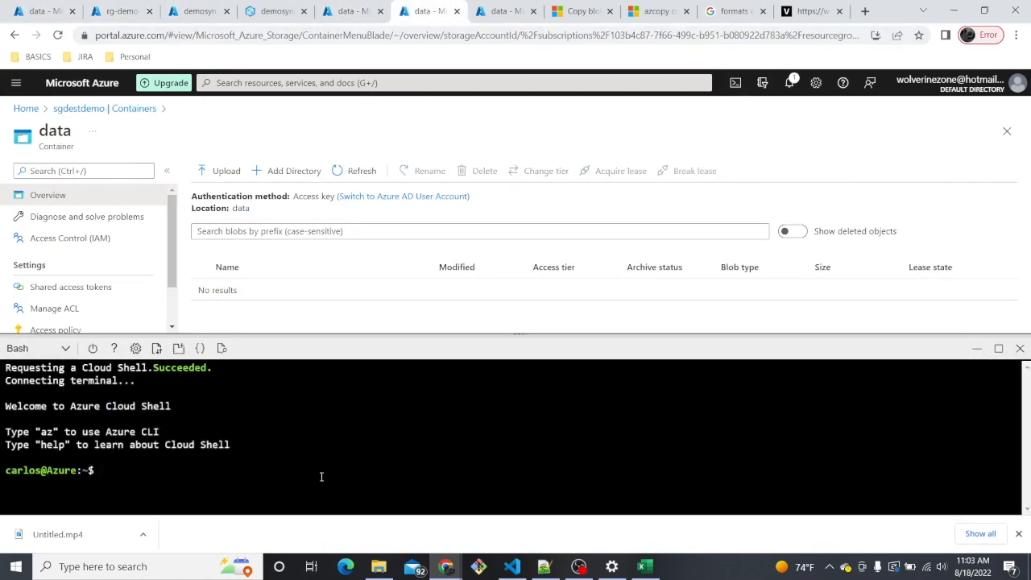
key("ctrl+v")
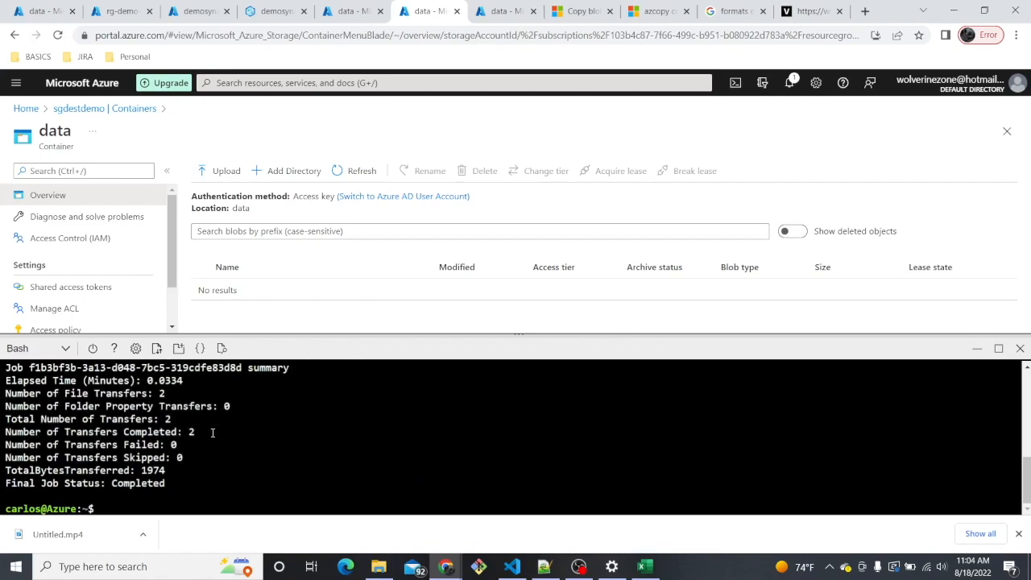
- Refresh sgdestdemo's data container and check the copied files in its raw and parquet folders
left_click_drag(357, 335, 355, 385)
left_click(351, 172)
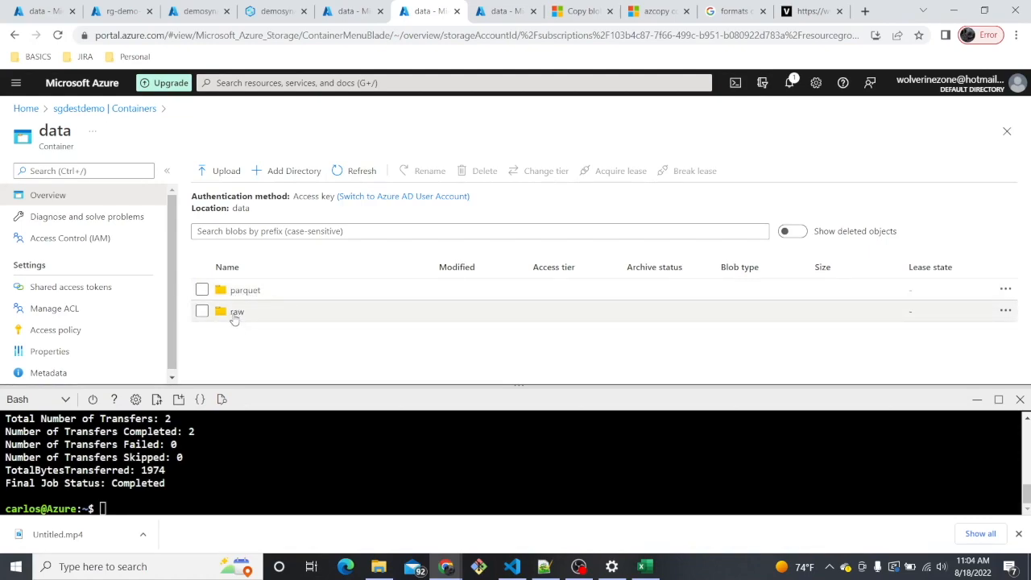
left_click(237, 312)
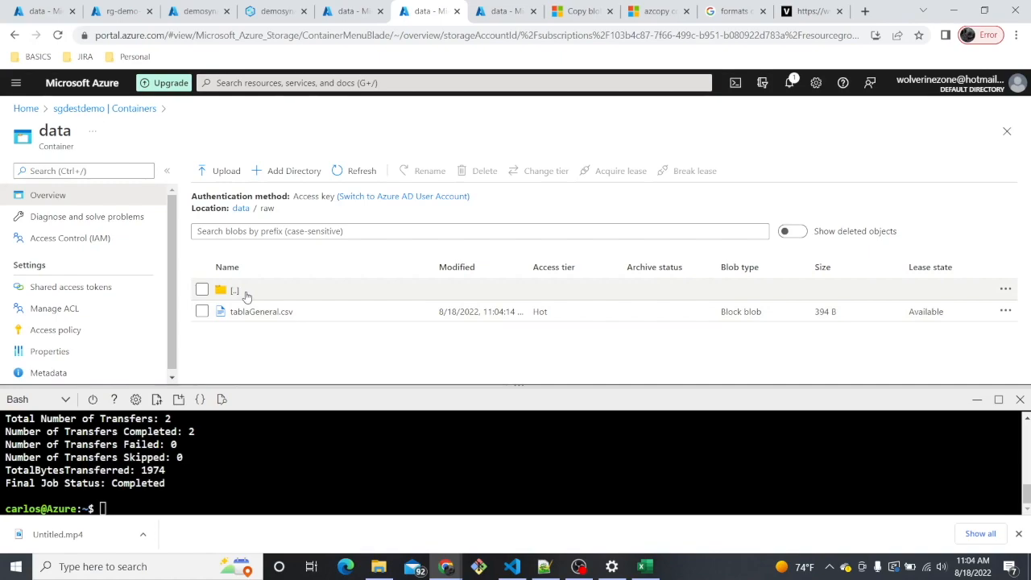
left_click(234, 291)
left_click(237, 292)
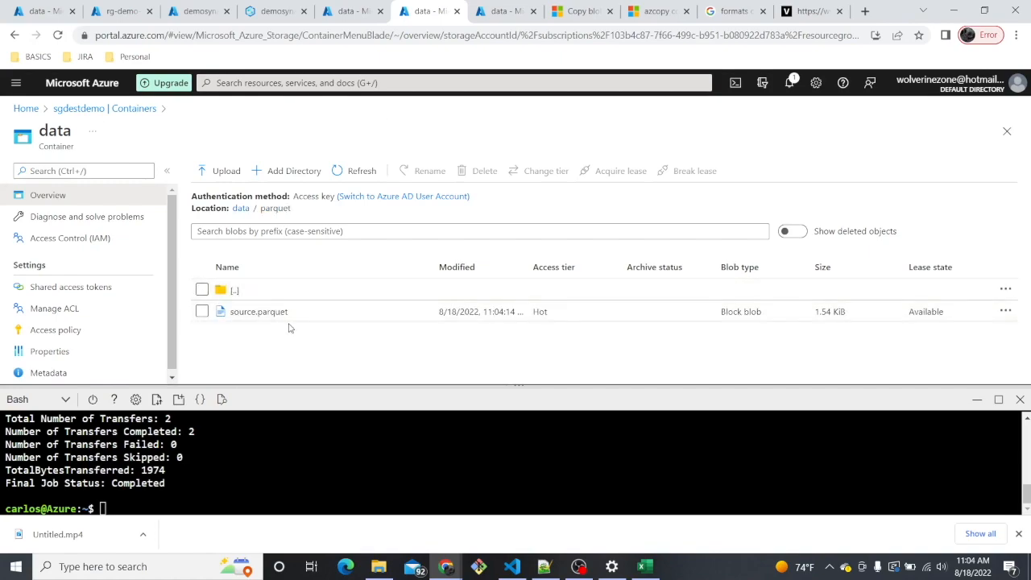
left_click(237, 292)
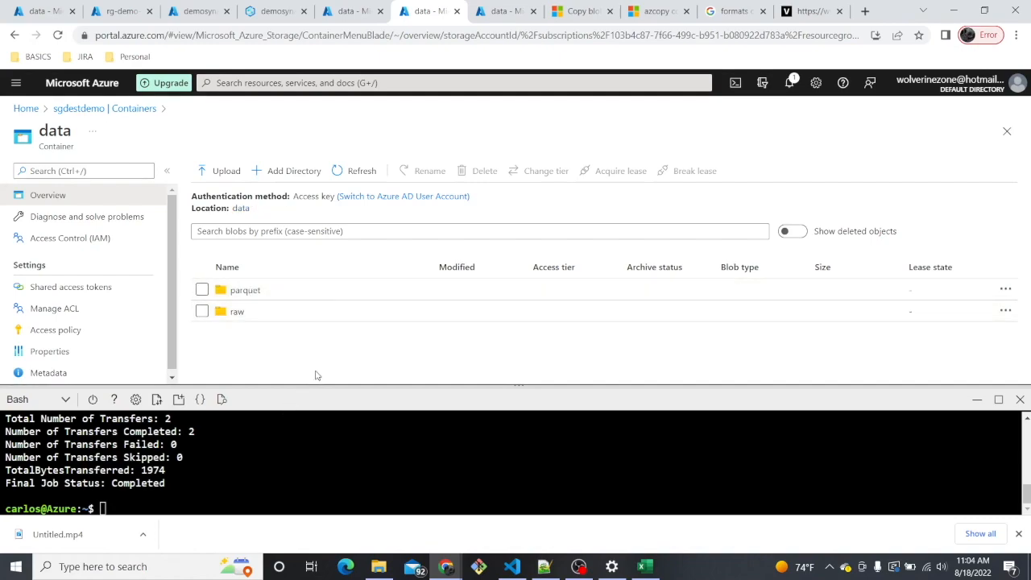
left_click_drag(316, 386, 316, 416)
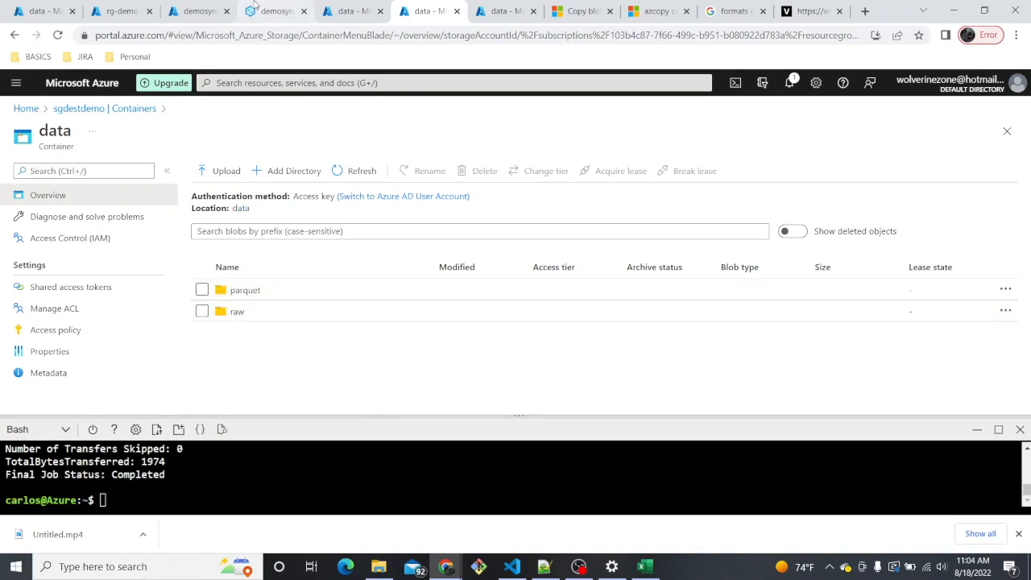
- Open the demosynapsesecndary workspace from rg-demo-intro-01 and launch its Synapse Studio
left_click(111, 13)
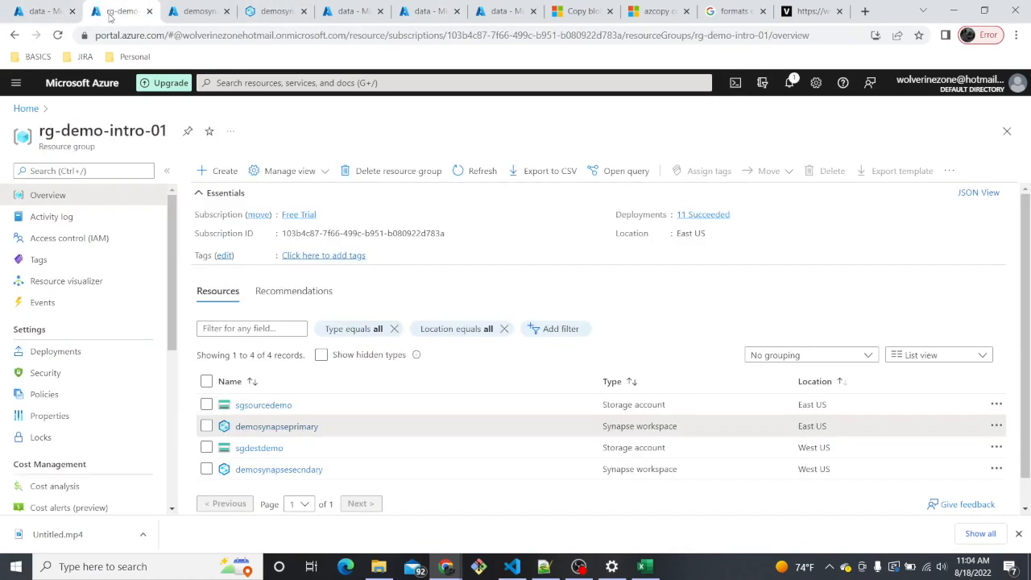
left_click(279, 469)
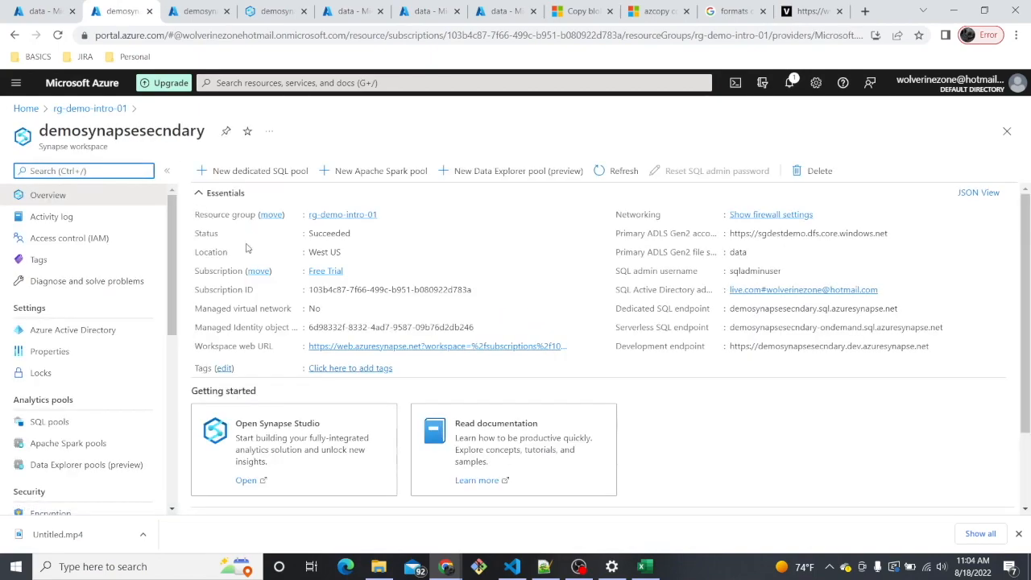
scroll(320, 435, "down", 1)
left_click(247, 414)
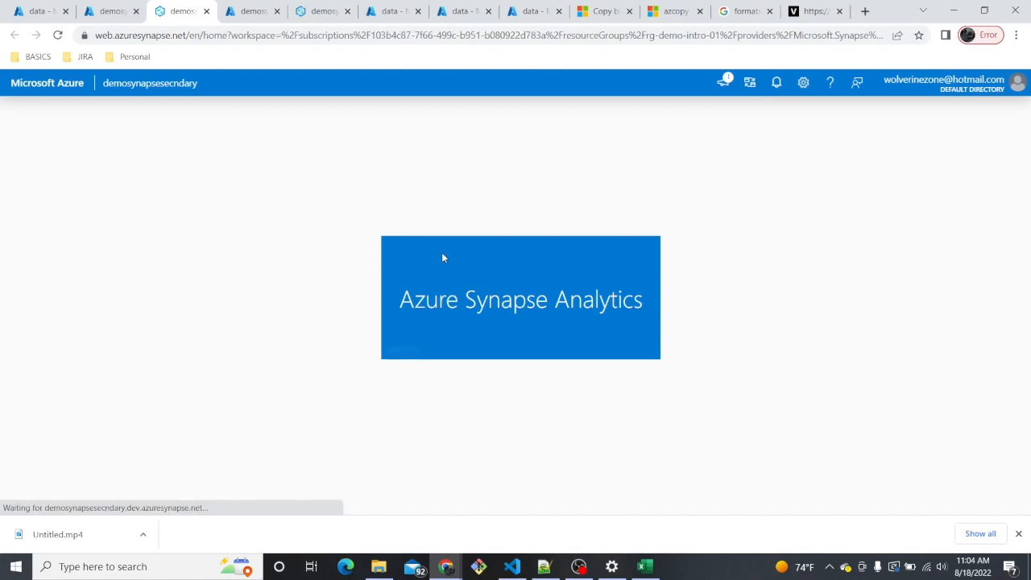
- Create a pipeline in demosynapsesecndary and name it destinationPipeline
left_click(16, 249)
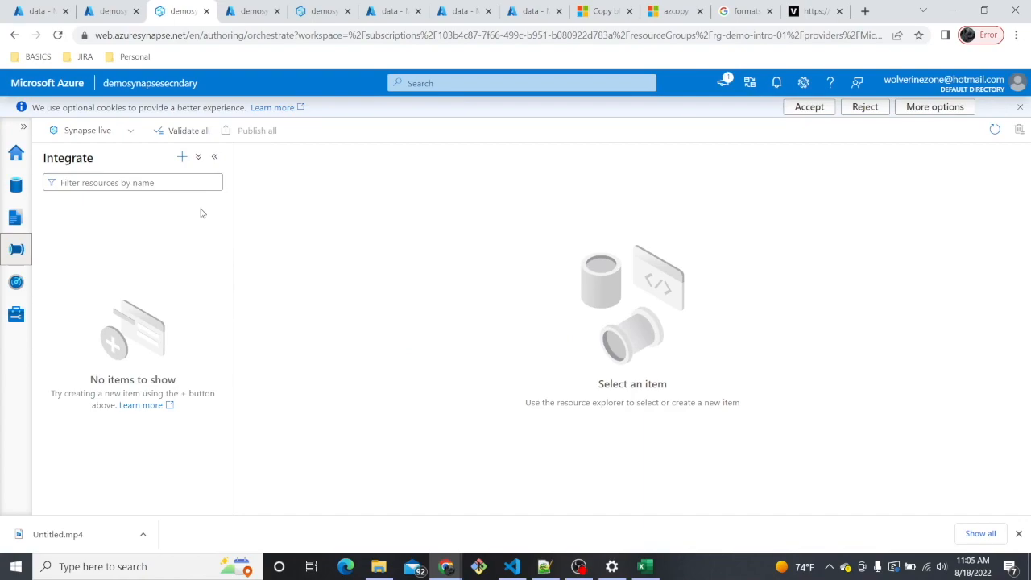
left_click(183, 162)
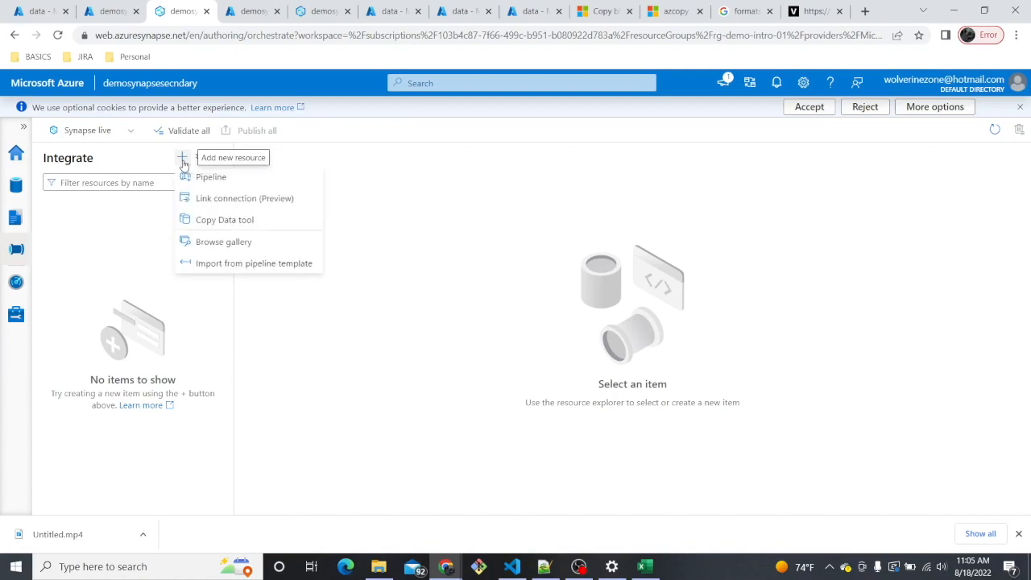
left_click(200, 179)
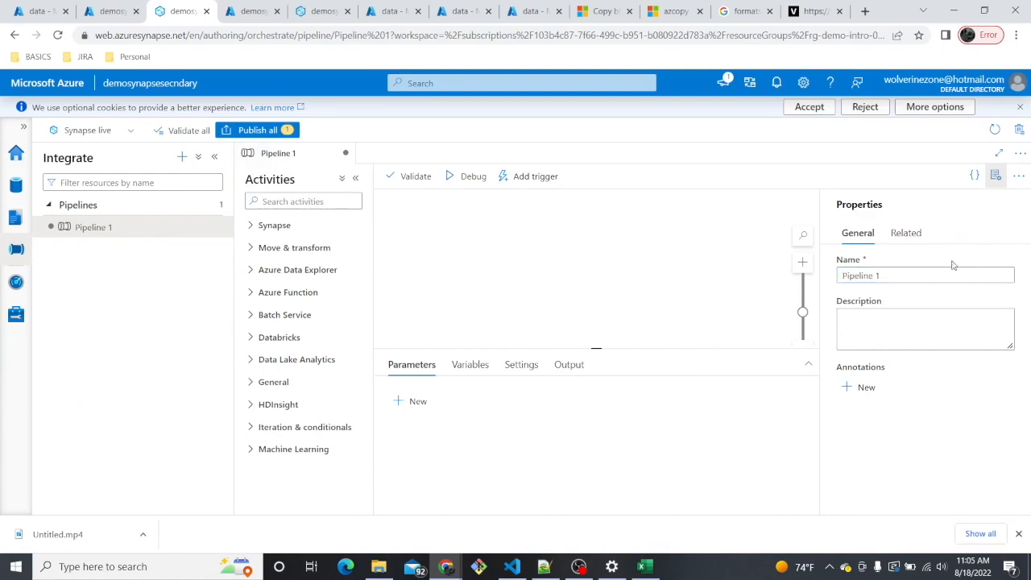
triple_click(953, 274)
type("desti")
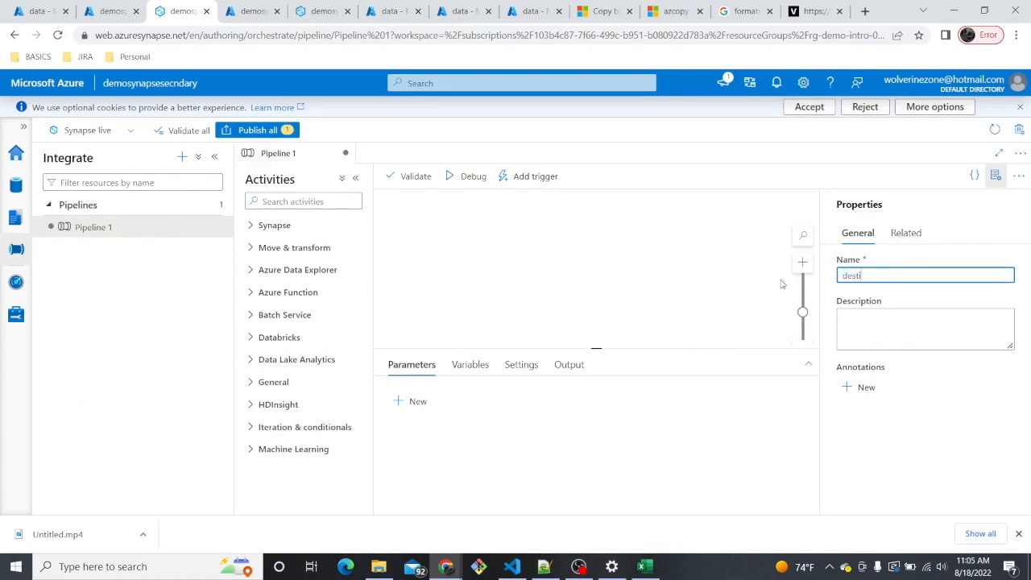
type("nationP")
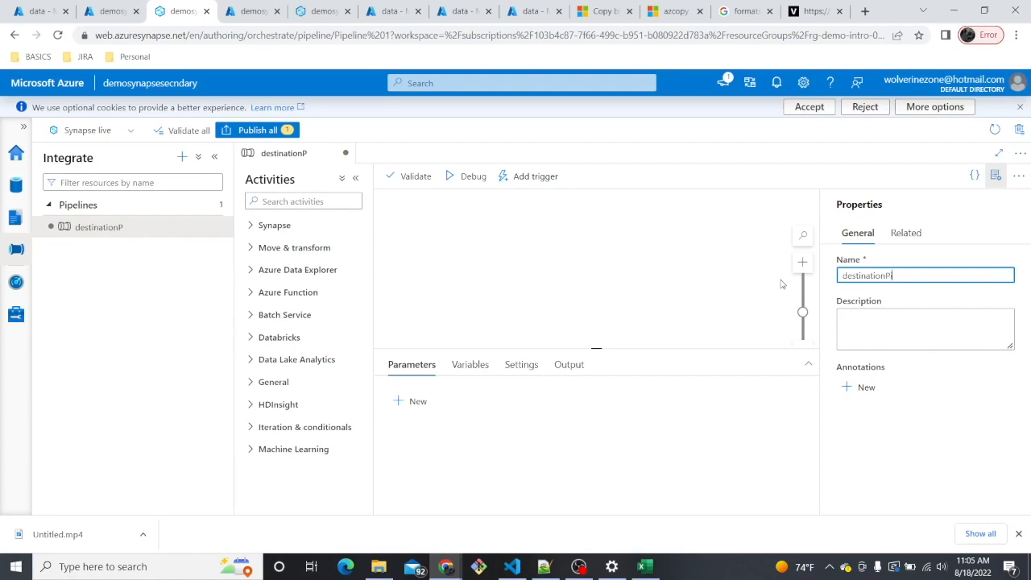
type("ipeline")
- Add a Copy data activity to destinationPipeline and start a new integration dataset as its source
left_click(270, 249)
left_click_drag(281, 272, 475, 265)
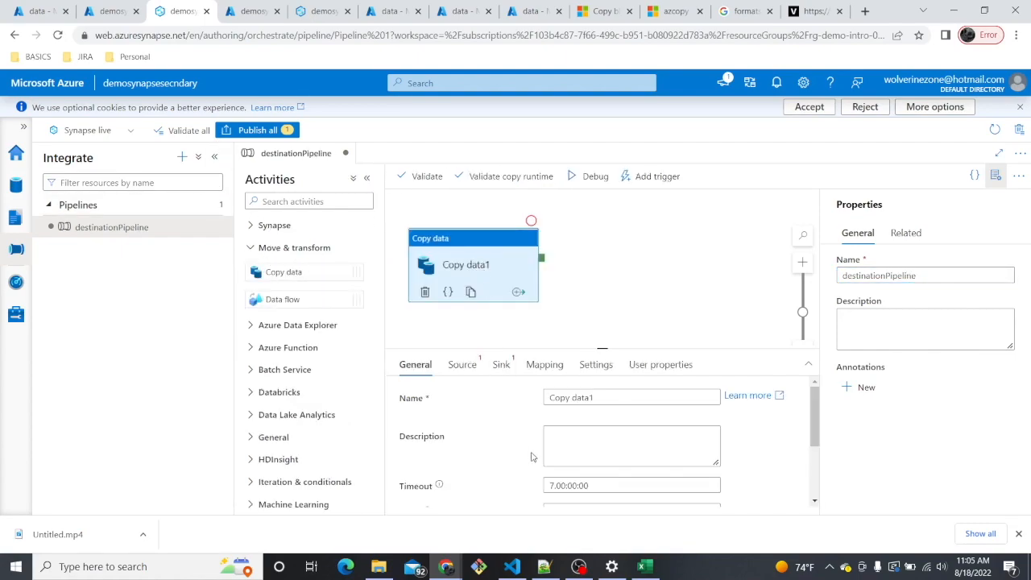
left_click(461, 364)
left_click(748, 397)
scroll(950, 426, "down", 2)
scroll(908, 388, "down", 3)
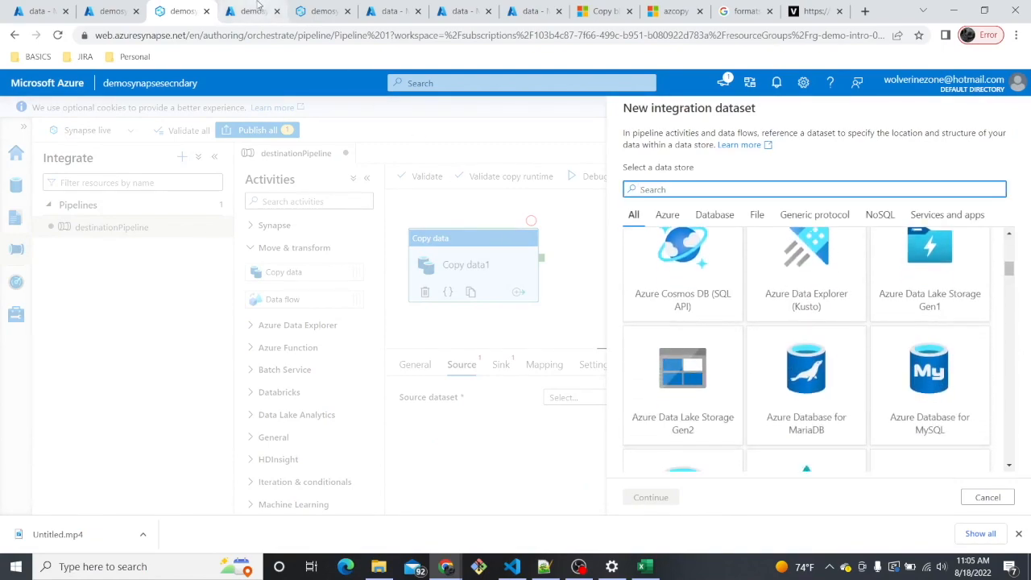
left_click(397, 16)
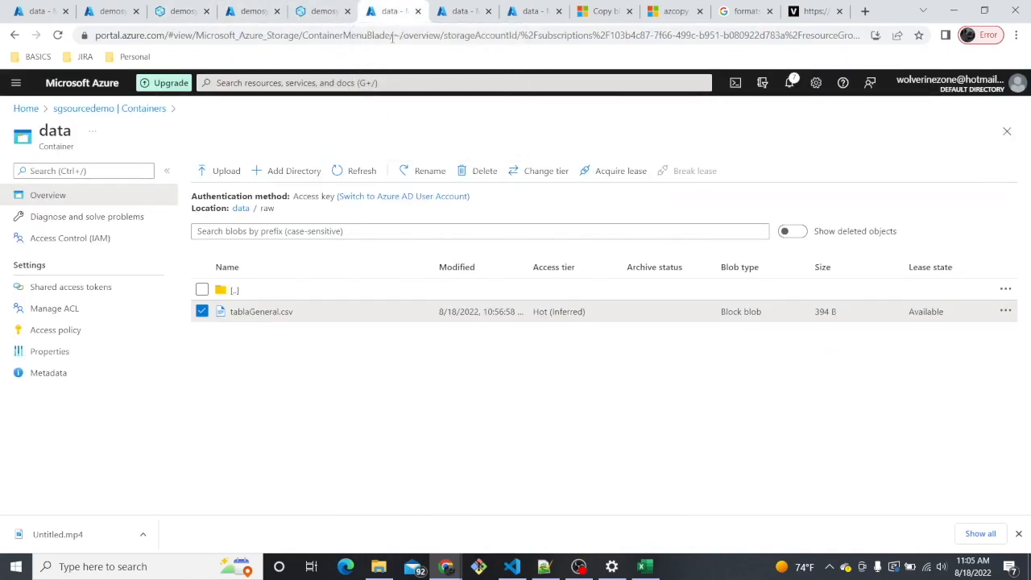
left_click(229, 290)
right_click(244, 322)
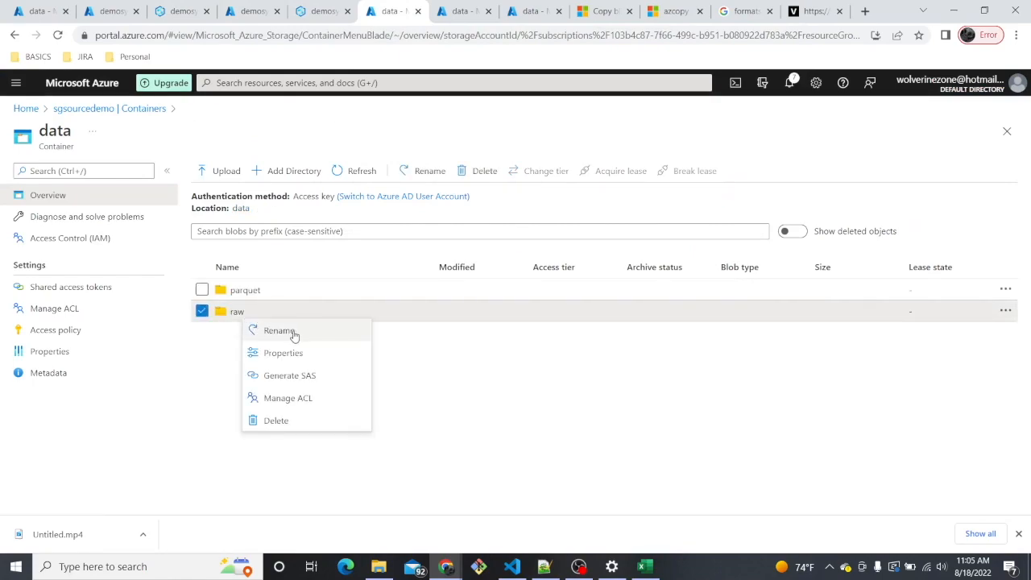
left_click(295, 333)
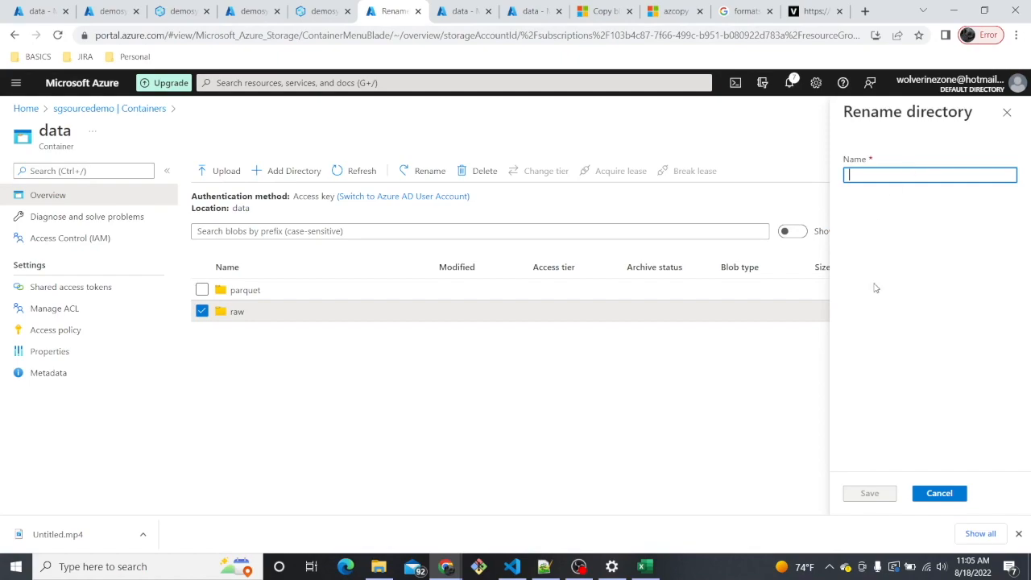
left_click(335, 428)
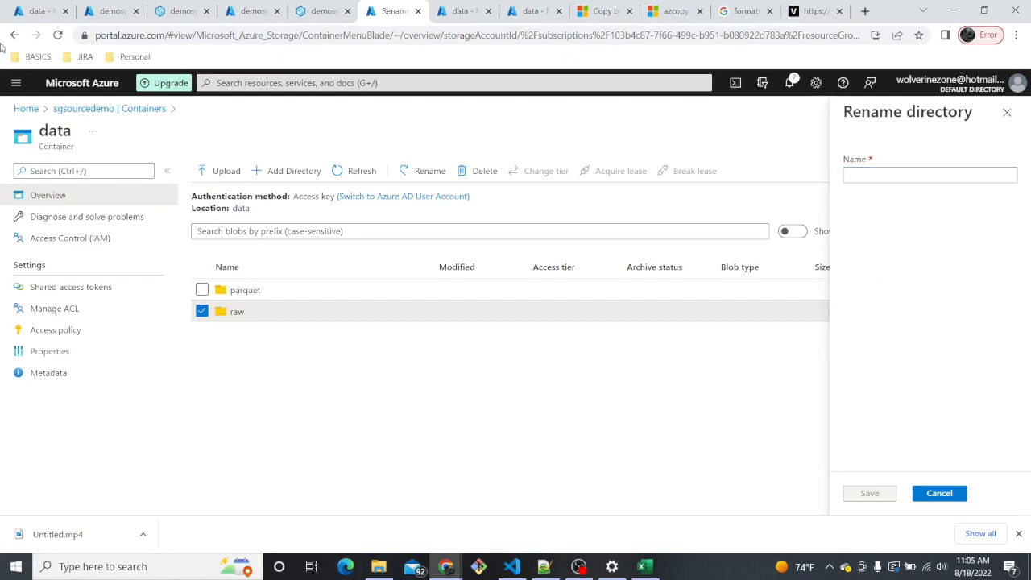
- Rename the raw directory in sgdestdemo's data container to sestRaw
left_click(457, 10)
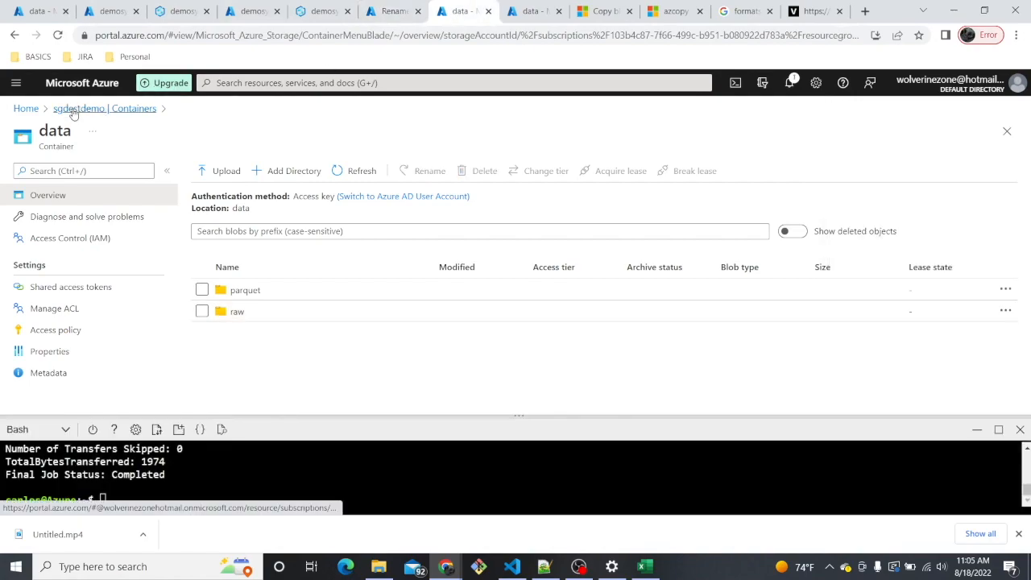
right_click(232, 314)
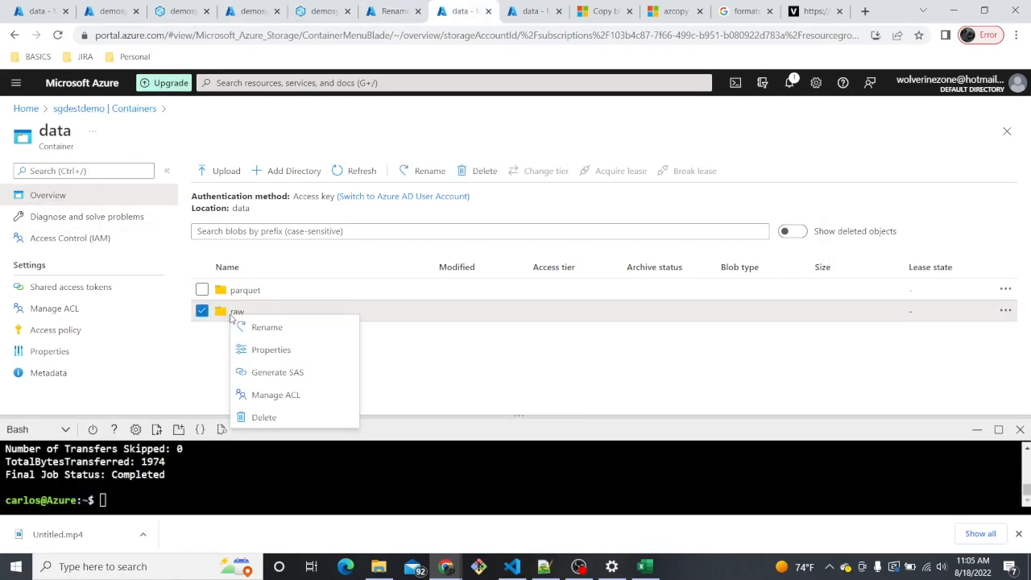
left_click(298, 332)
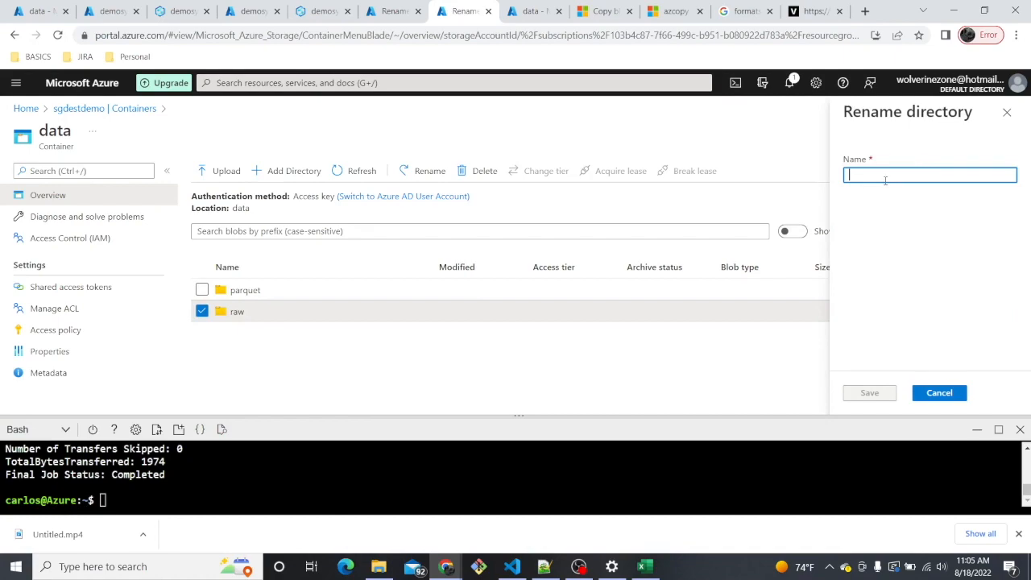
type("sest")
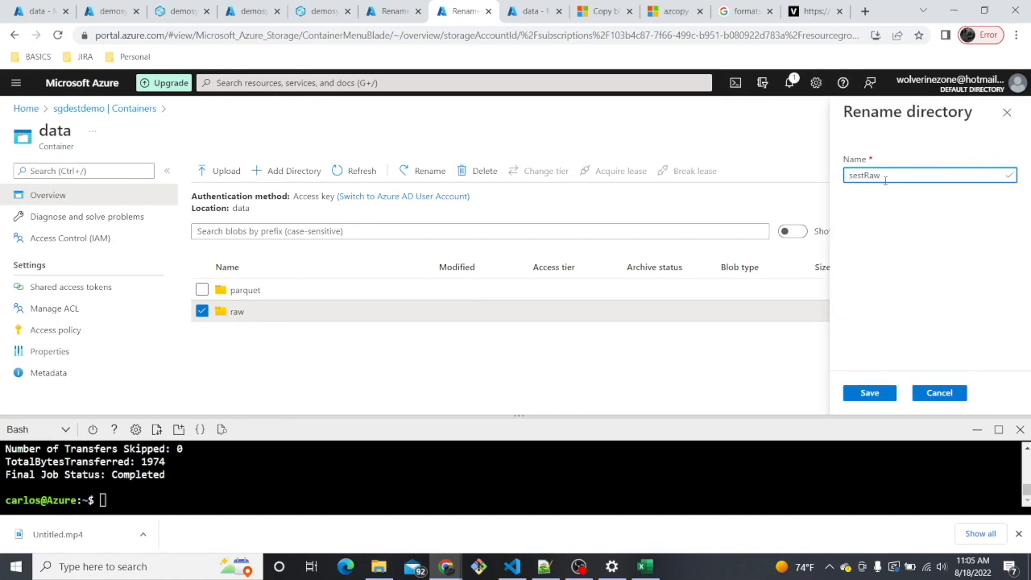
type("Raw")
left_click(868, 392)
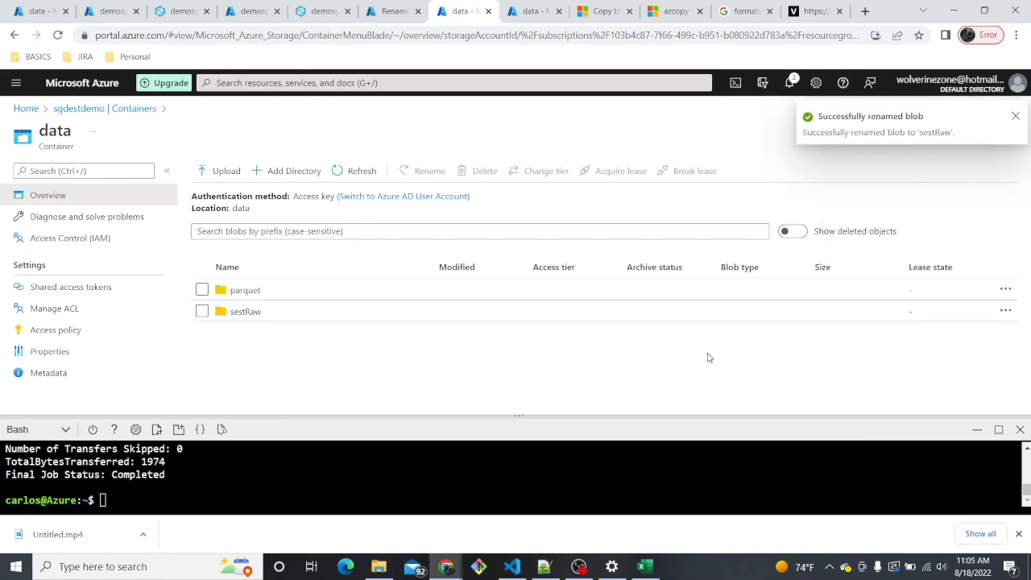
left_click_drag(261, 315, 233, 318)
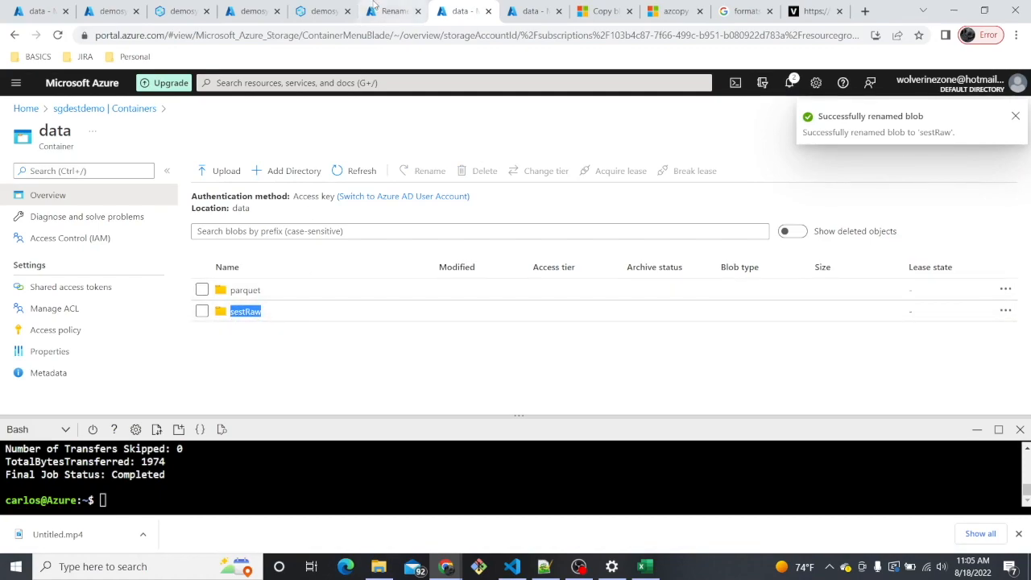
- Return to the demosynapsesecndary workspace and choose Azure Data Lake Storage Gen2 with the DelimitedText format for the new source dataset
left_click(322, 11)
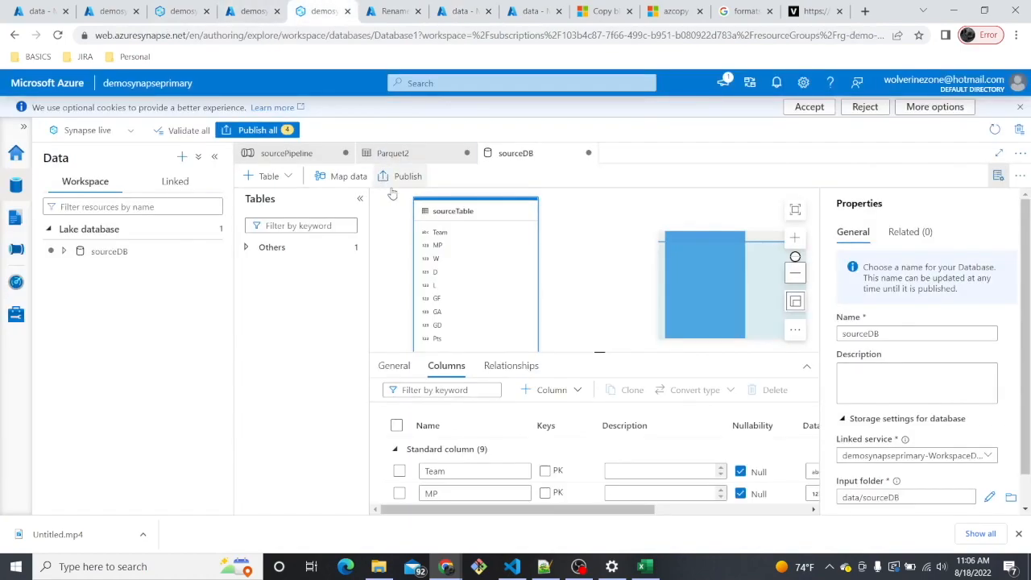
left_click(182, 12)
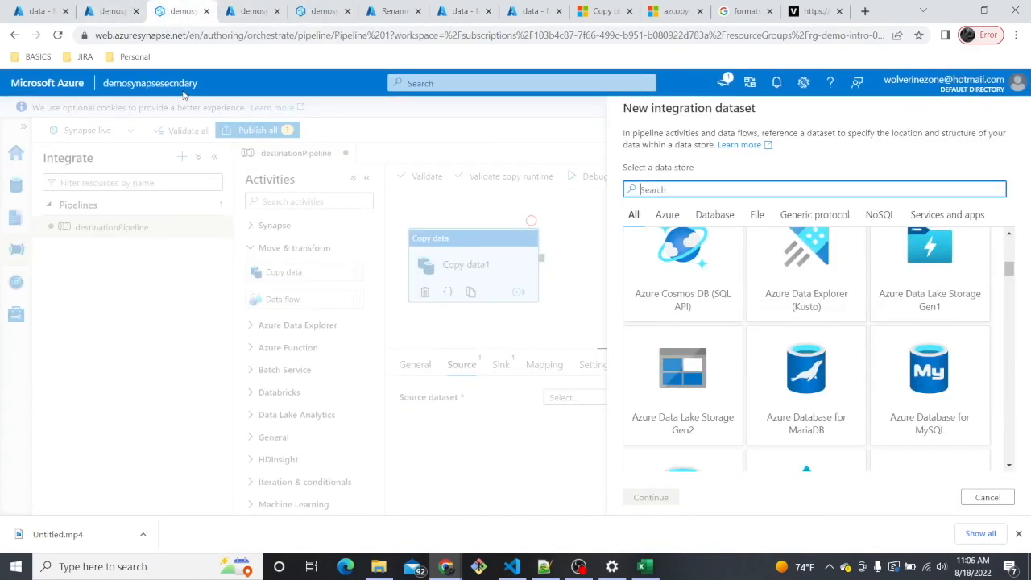
left_click_drag(212, 90, 107, 90)
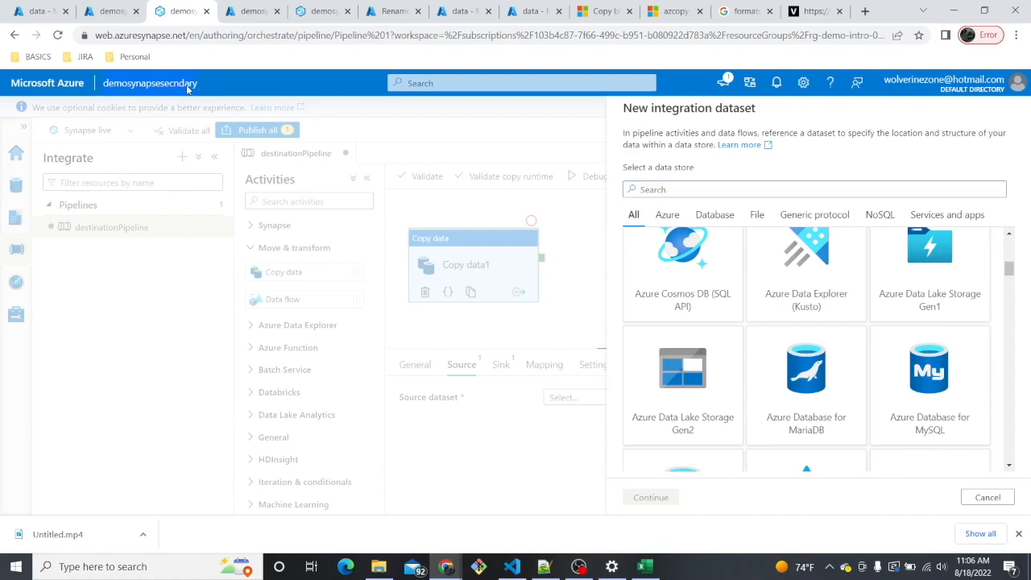
left_click(714, 411)
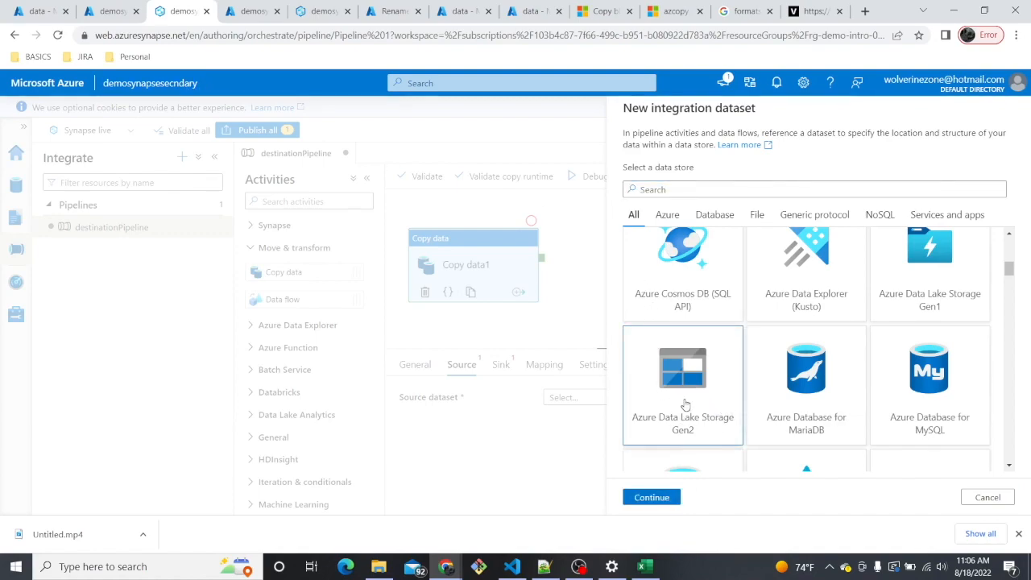
left_click(653, 498)
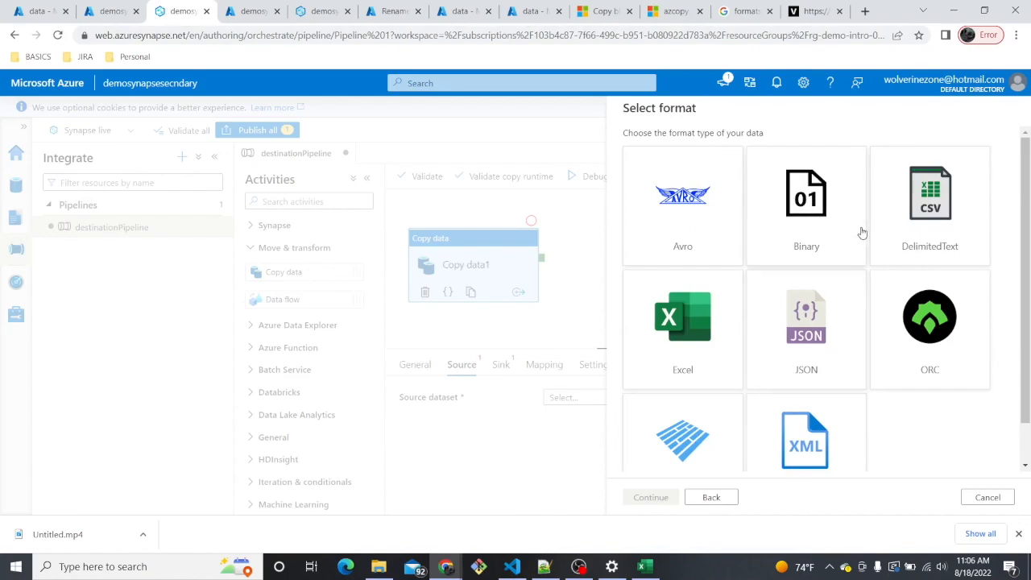
left_click(932, 216)
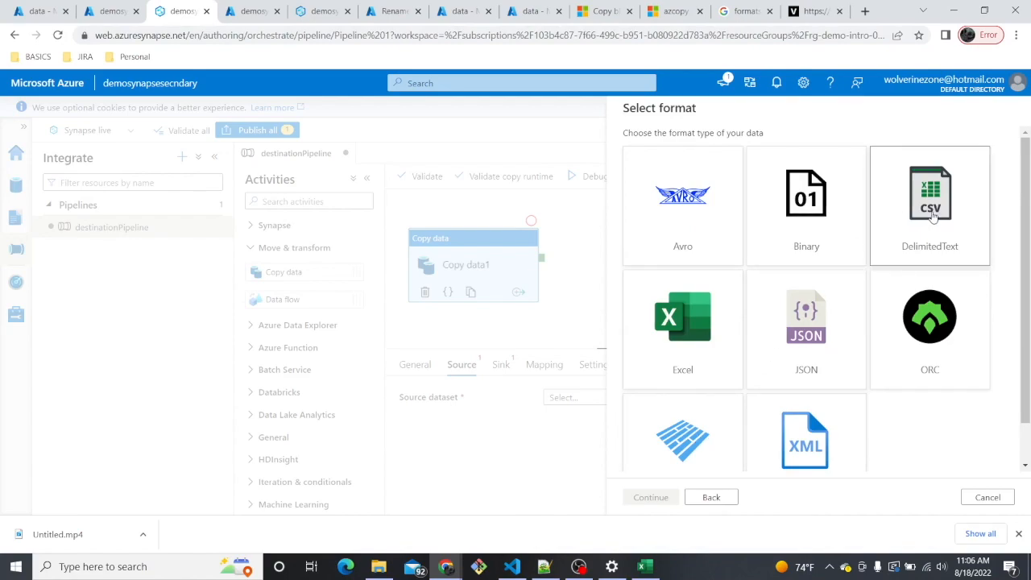
left_click(641, 491)
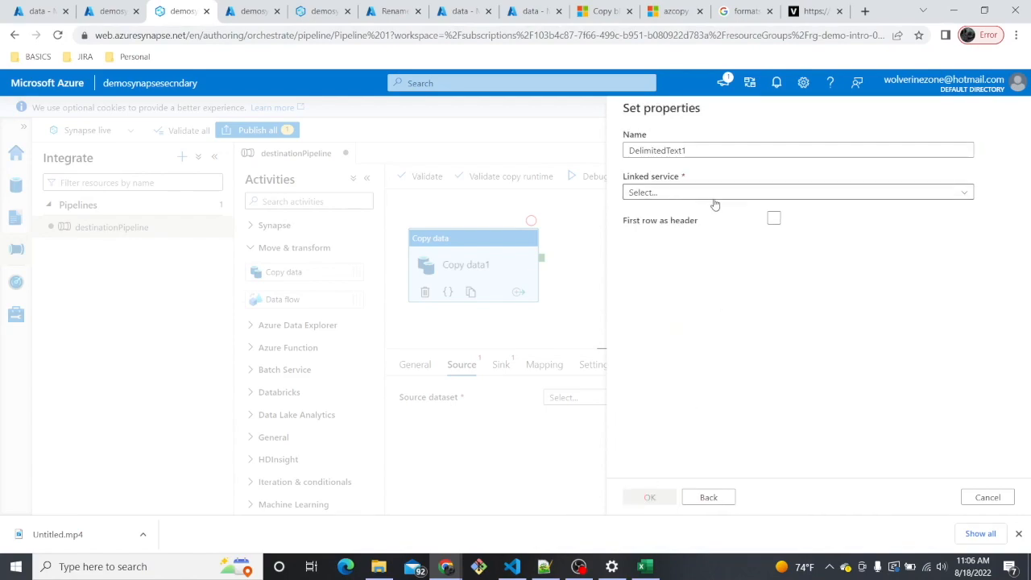
- Link the source dataset to AzureDataLakeStorage1 and set its file path to data/sestRaw/tablaGeneral.csv
left_click(748, 196)
left_click(697, 299)
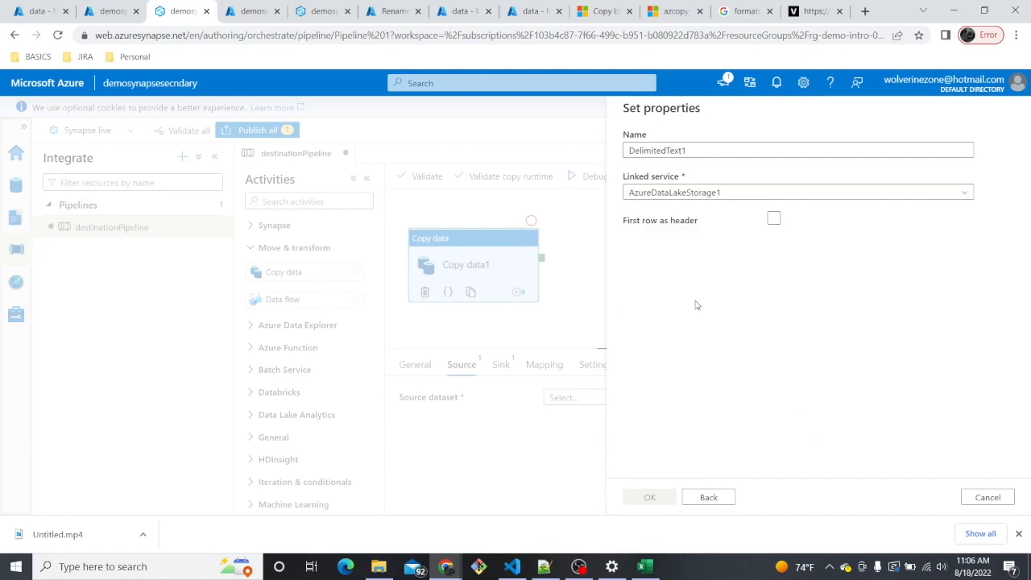
left_click(984, 273)
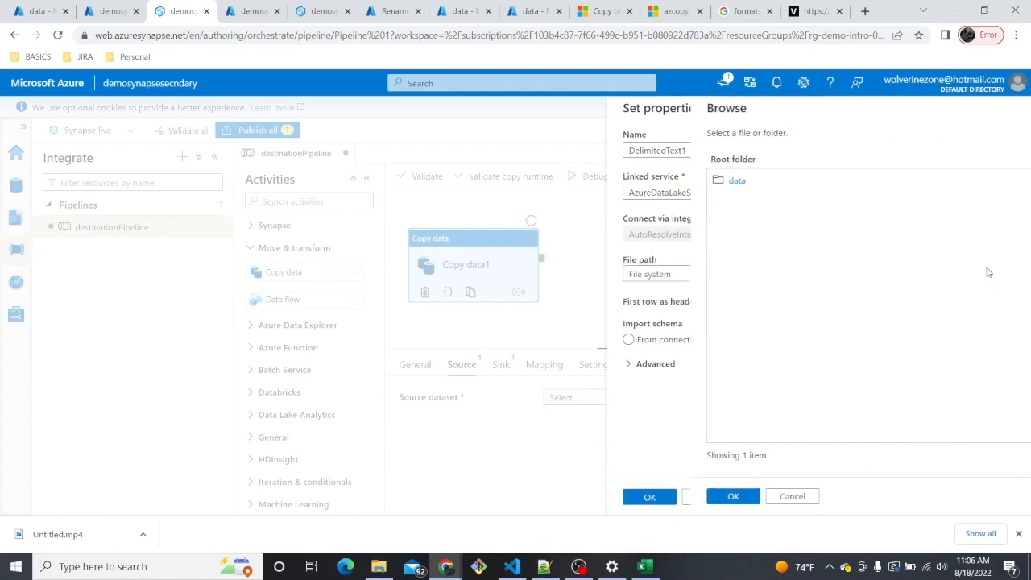
left_click(648, 182)
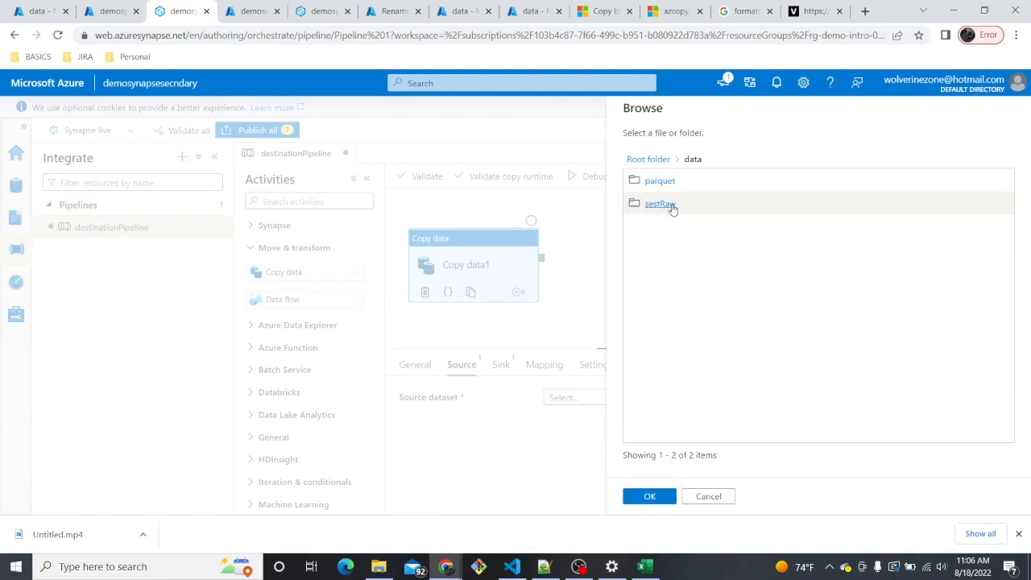
left_click(661, 204)
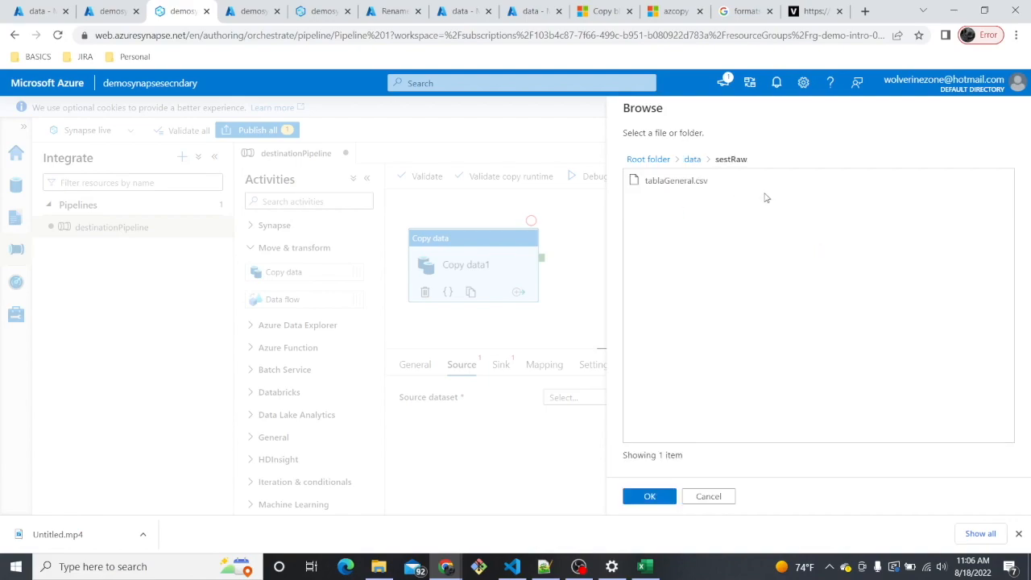
left_click(683, 191)
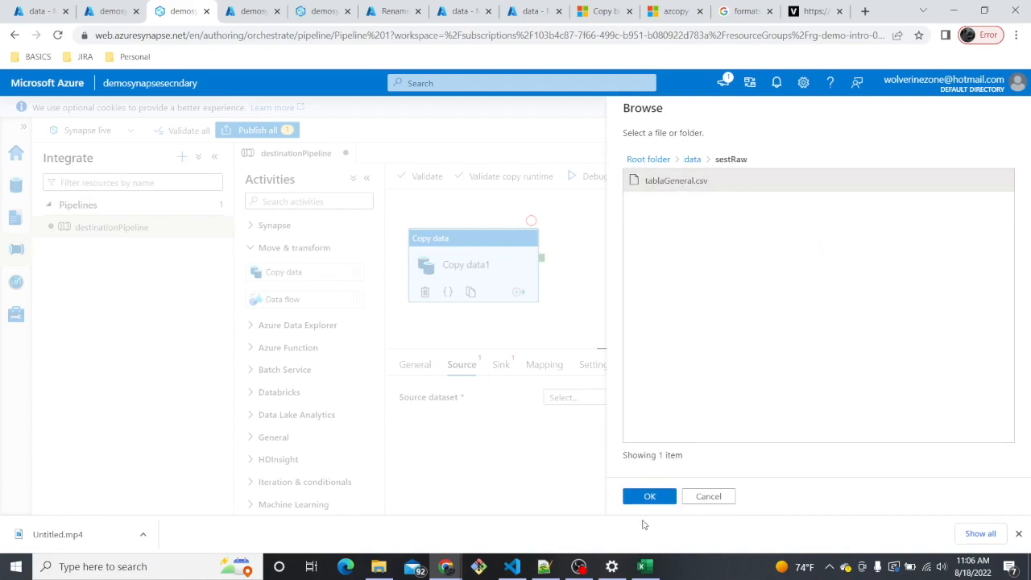
left_click(654, 497)
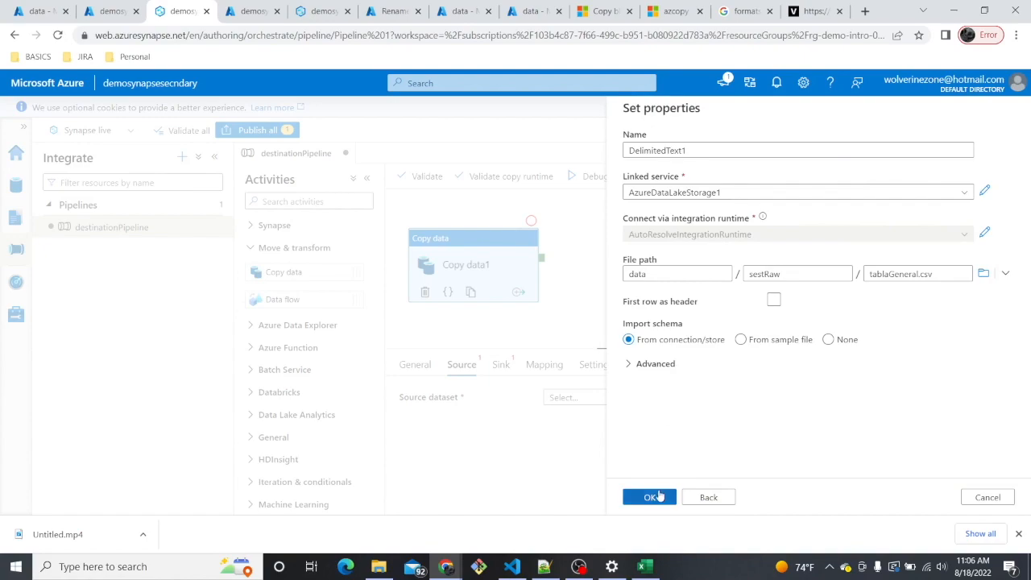
- Treat the first row as header, create the source dataset, and preview its data
left_click(773, 299)
left_click(650, 498)
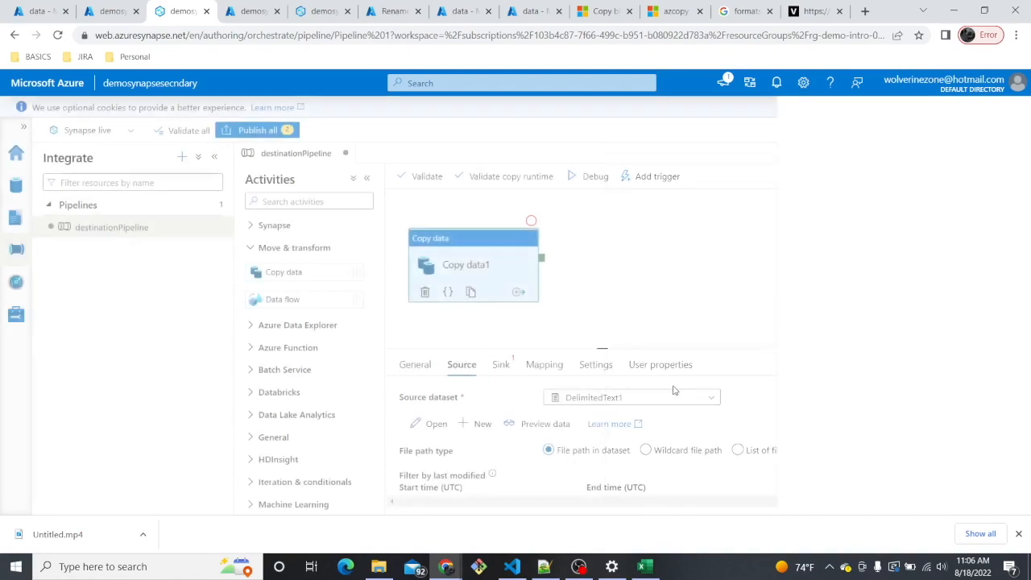
left_click(544, 420)
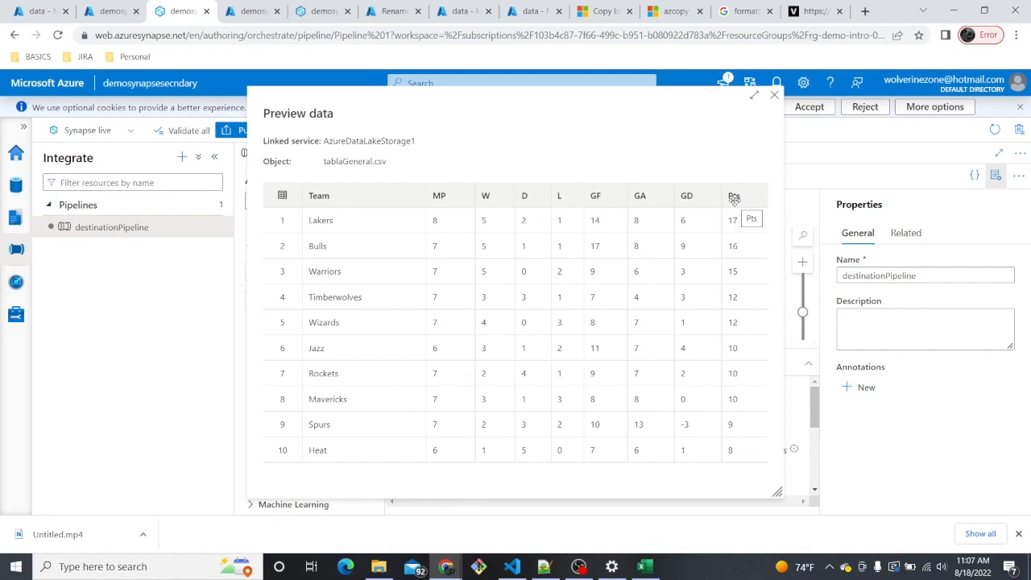
left_click(579, 566)
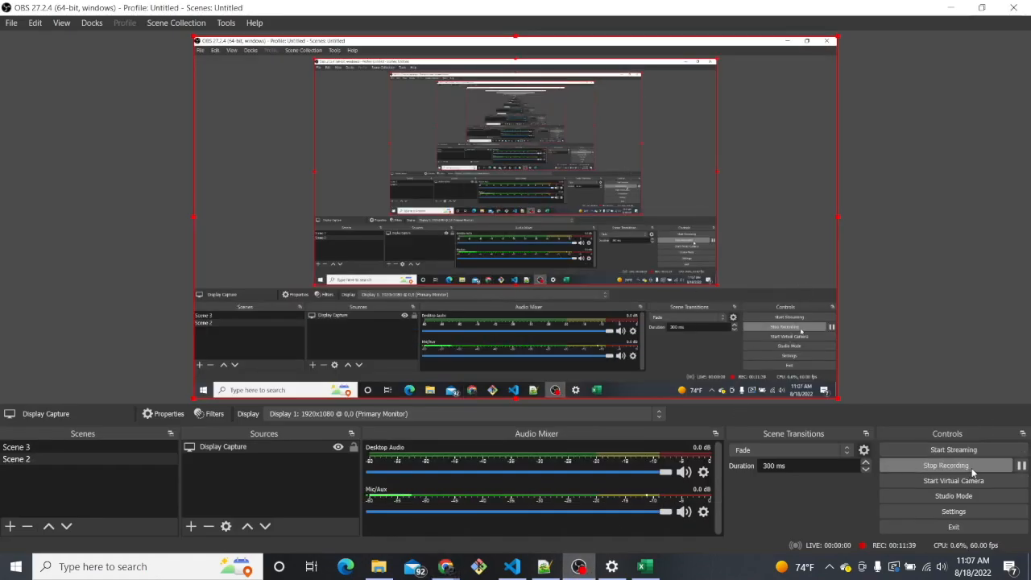